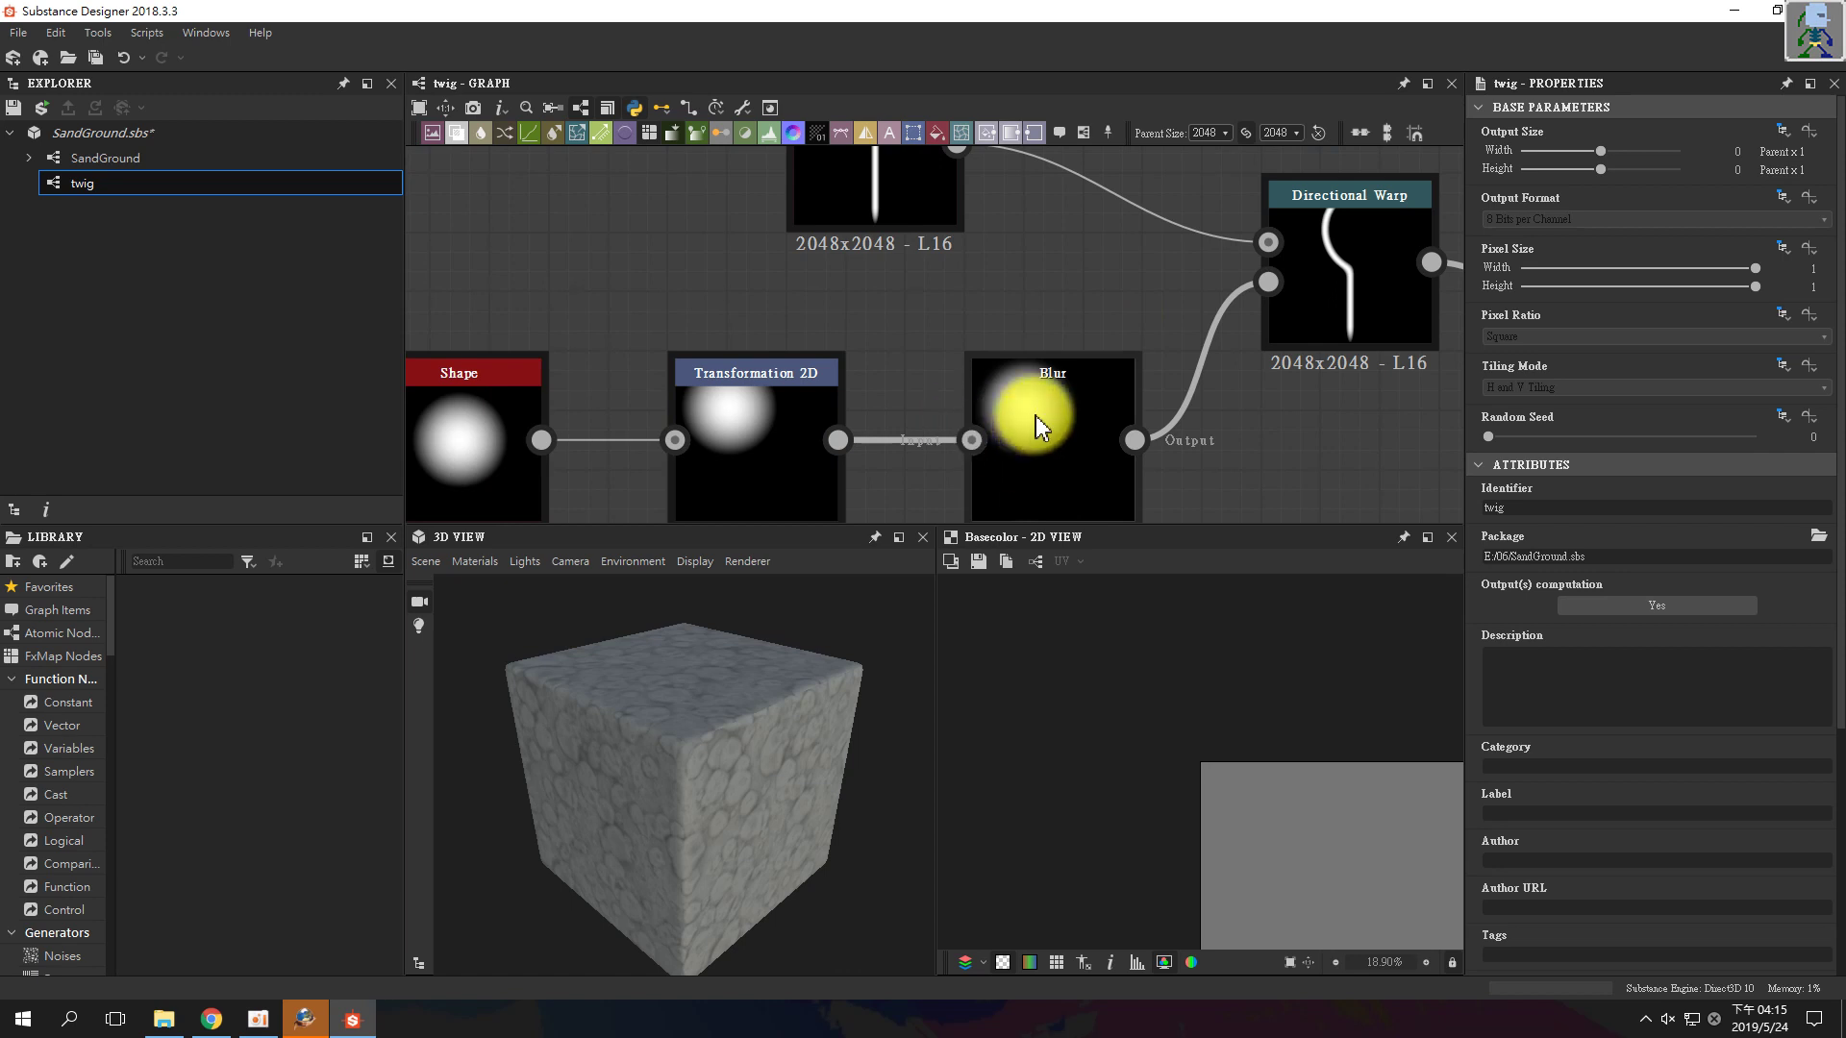
- Examine the two Directional Warp nodes and the inputs that bend the twig shape
middle_click_drag(1342, 364, 863, 434)
scroll(1220, 379, "down", 2)
scroll(811, 463, "up", 1)
scroll(887, 395, "up", 2)
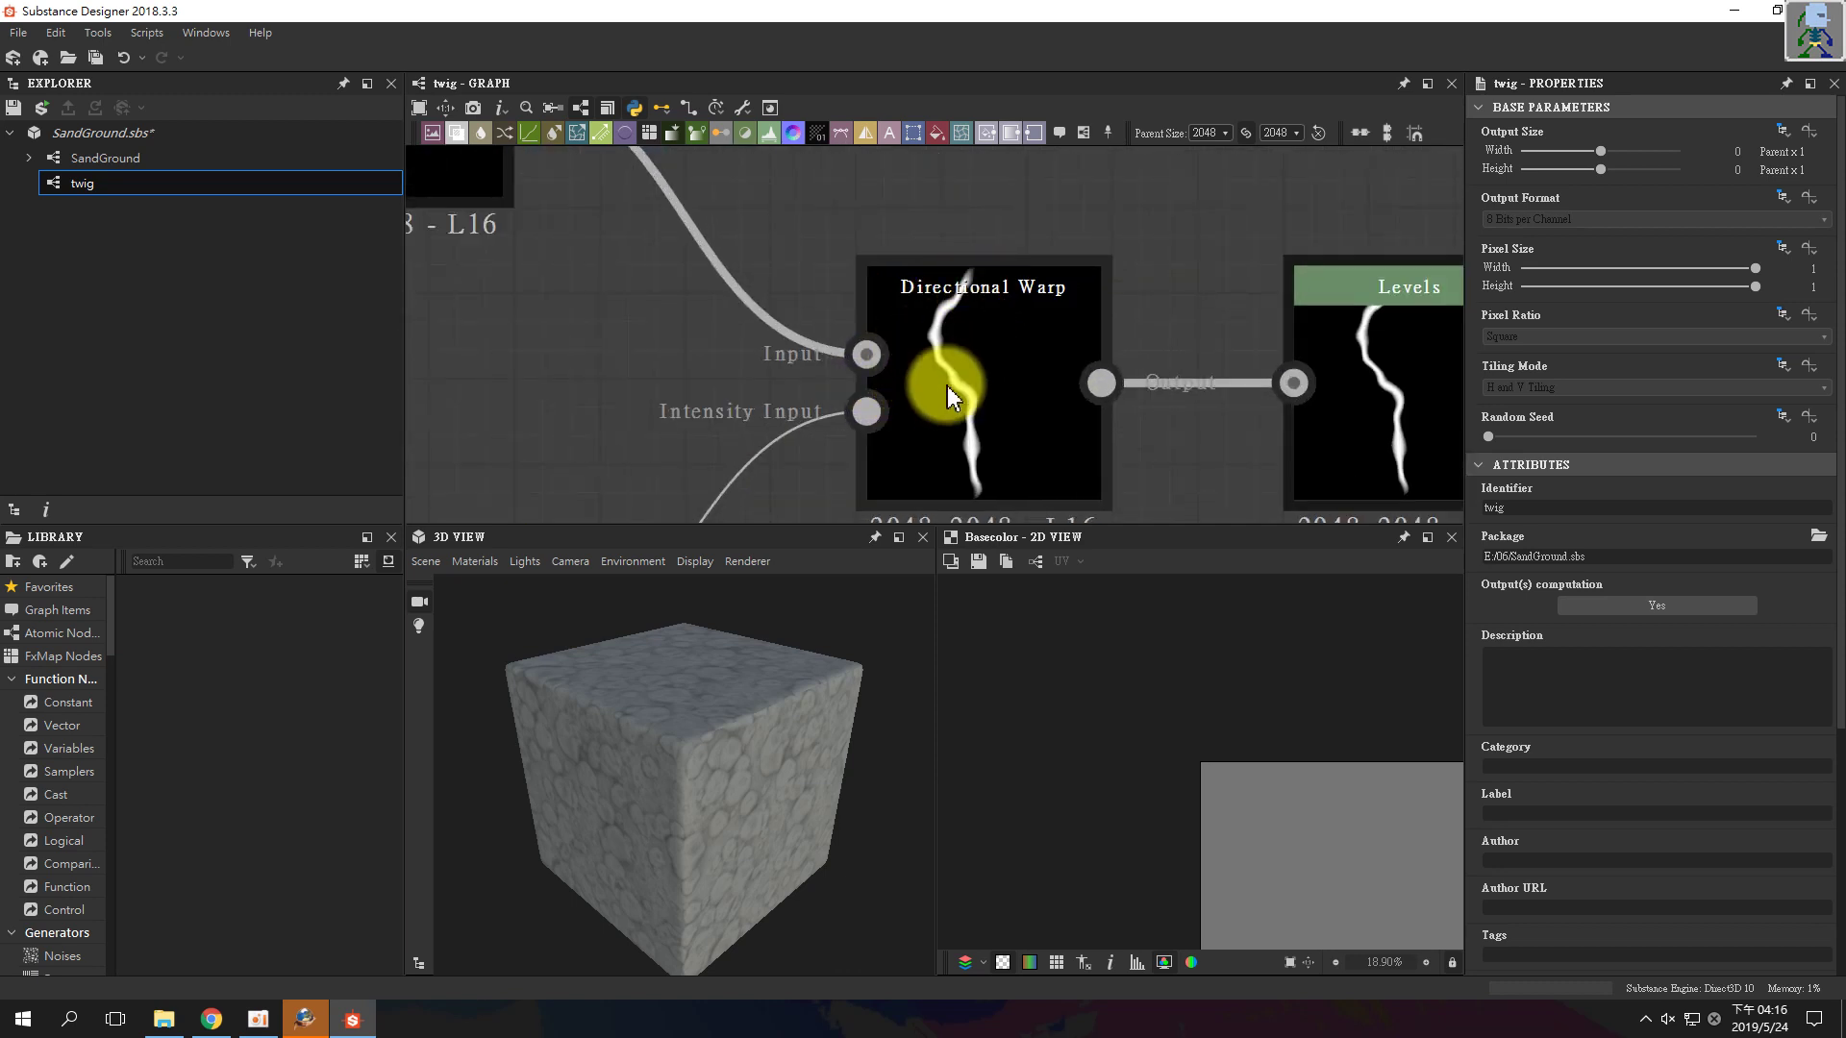
middle_click_drag(637, 246, 944, 416)
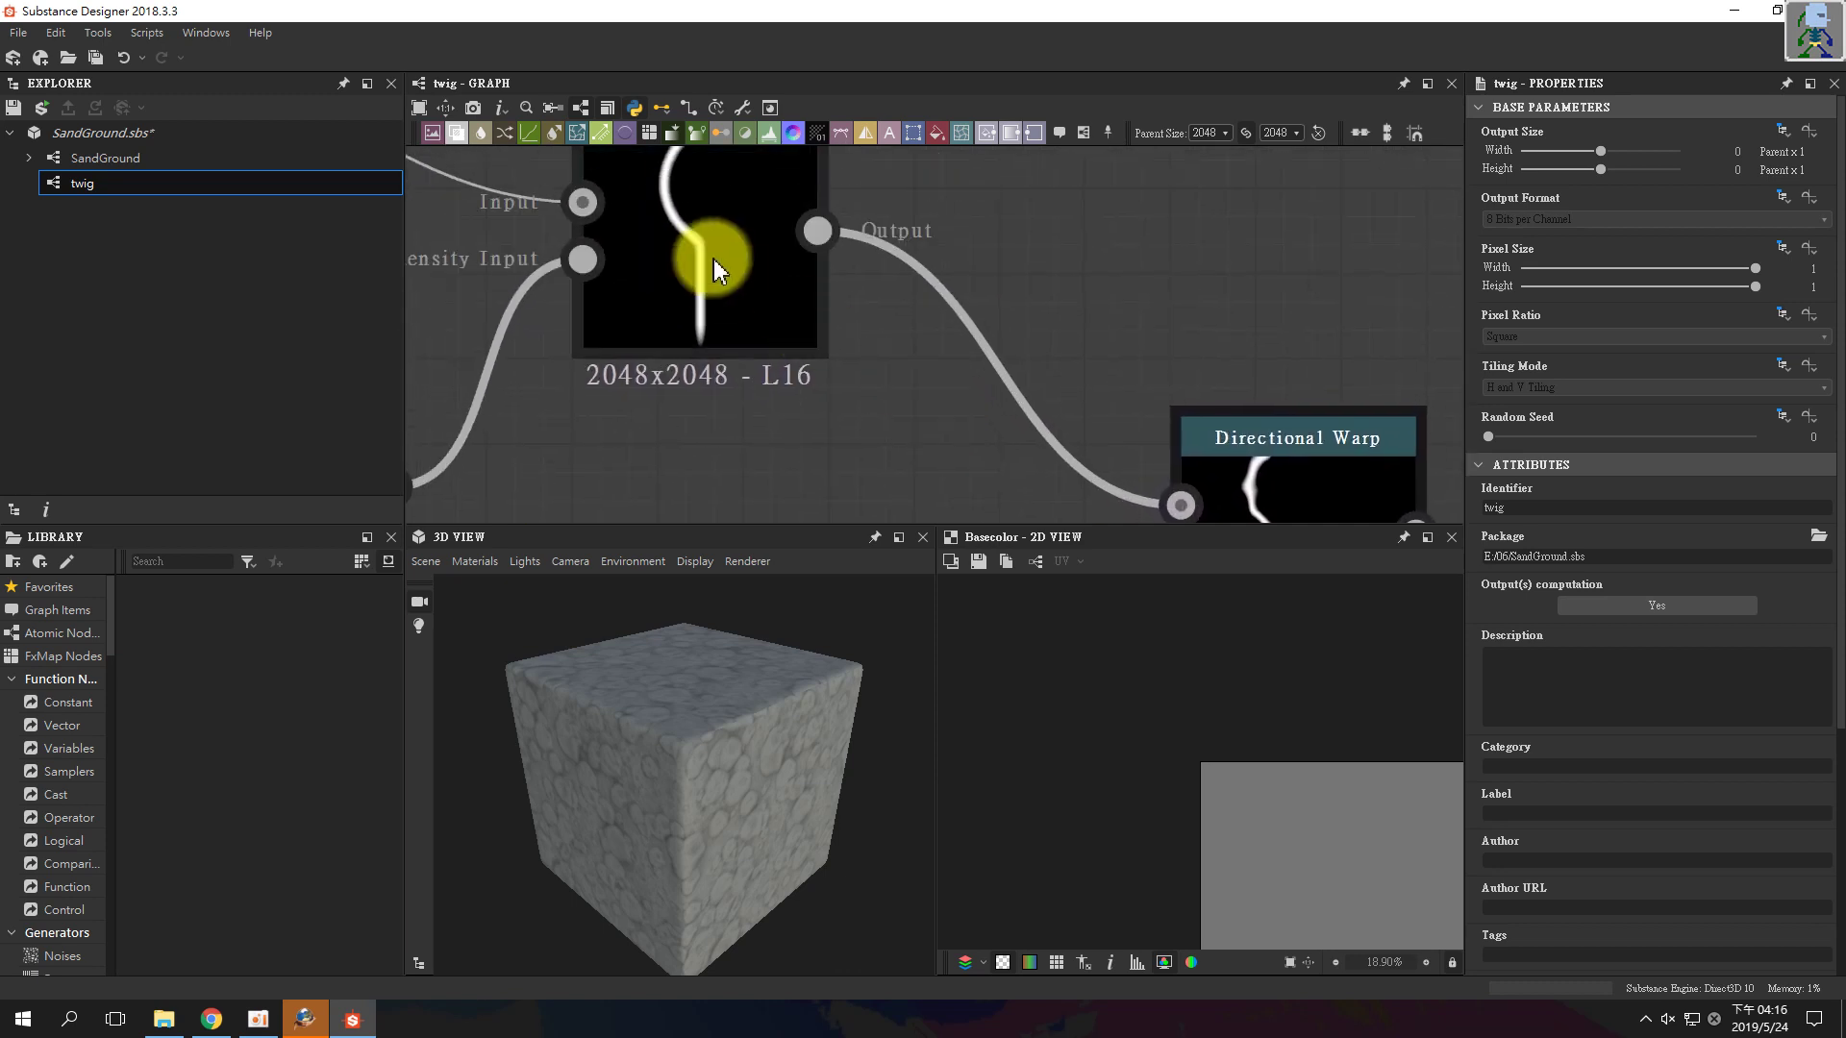
middle_click_drag(754, 246, 981, 330)
scroll(845, 276, "down", 2)
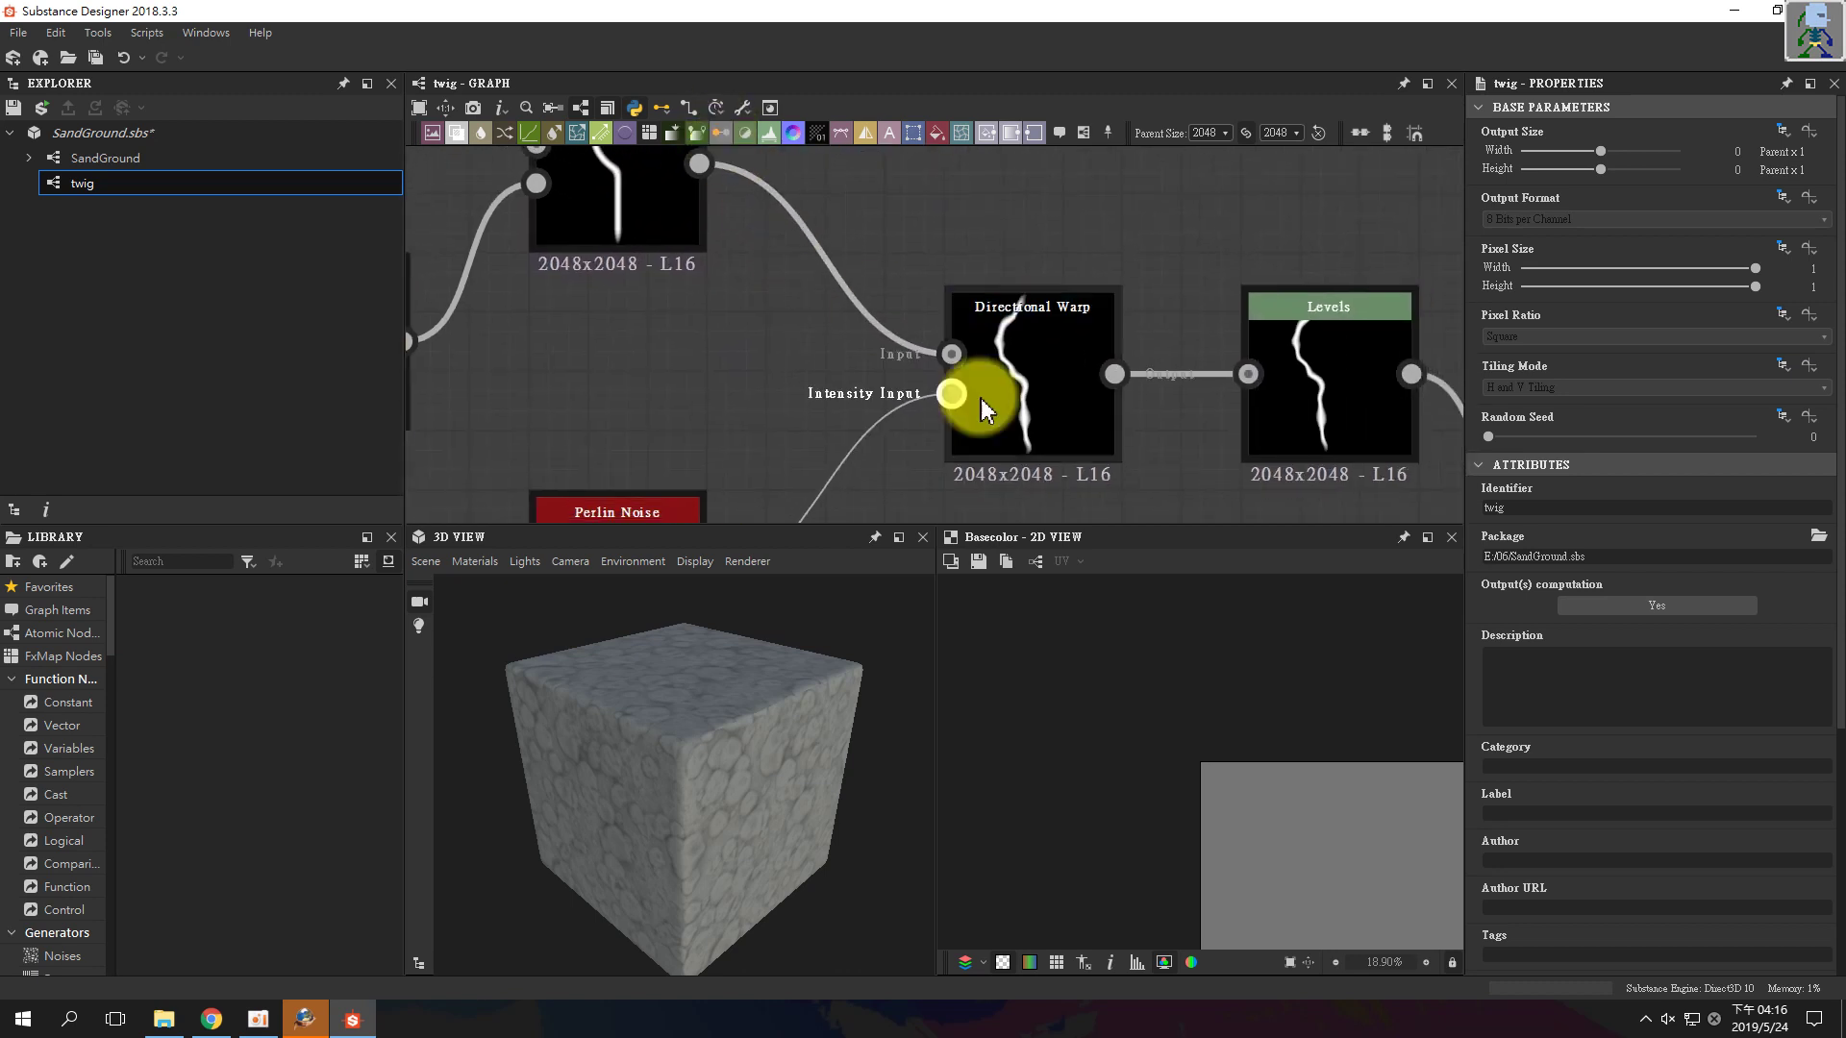
middle_click_drag(1046, 385, 815, 382)
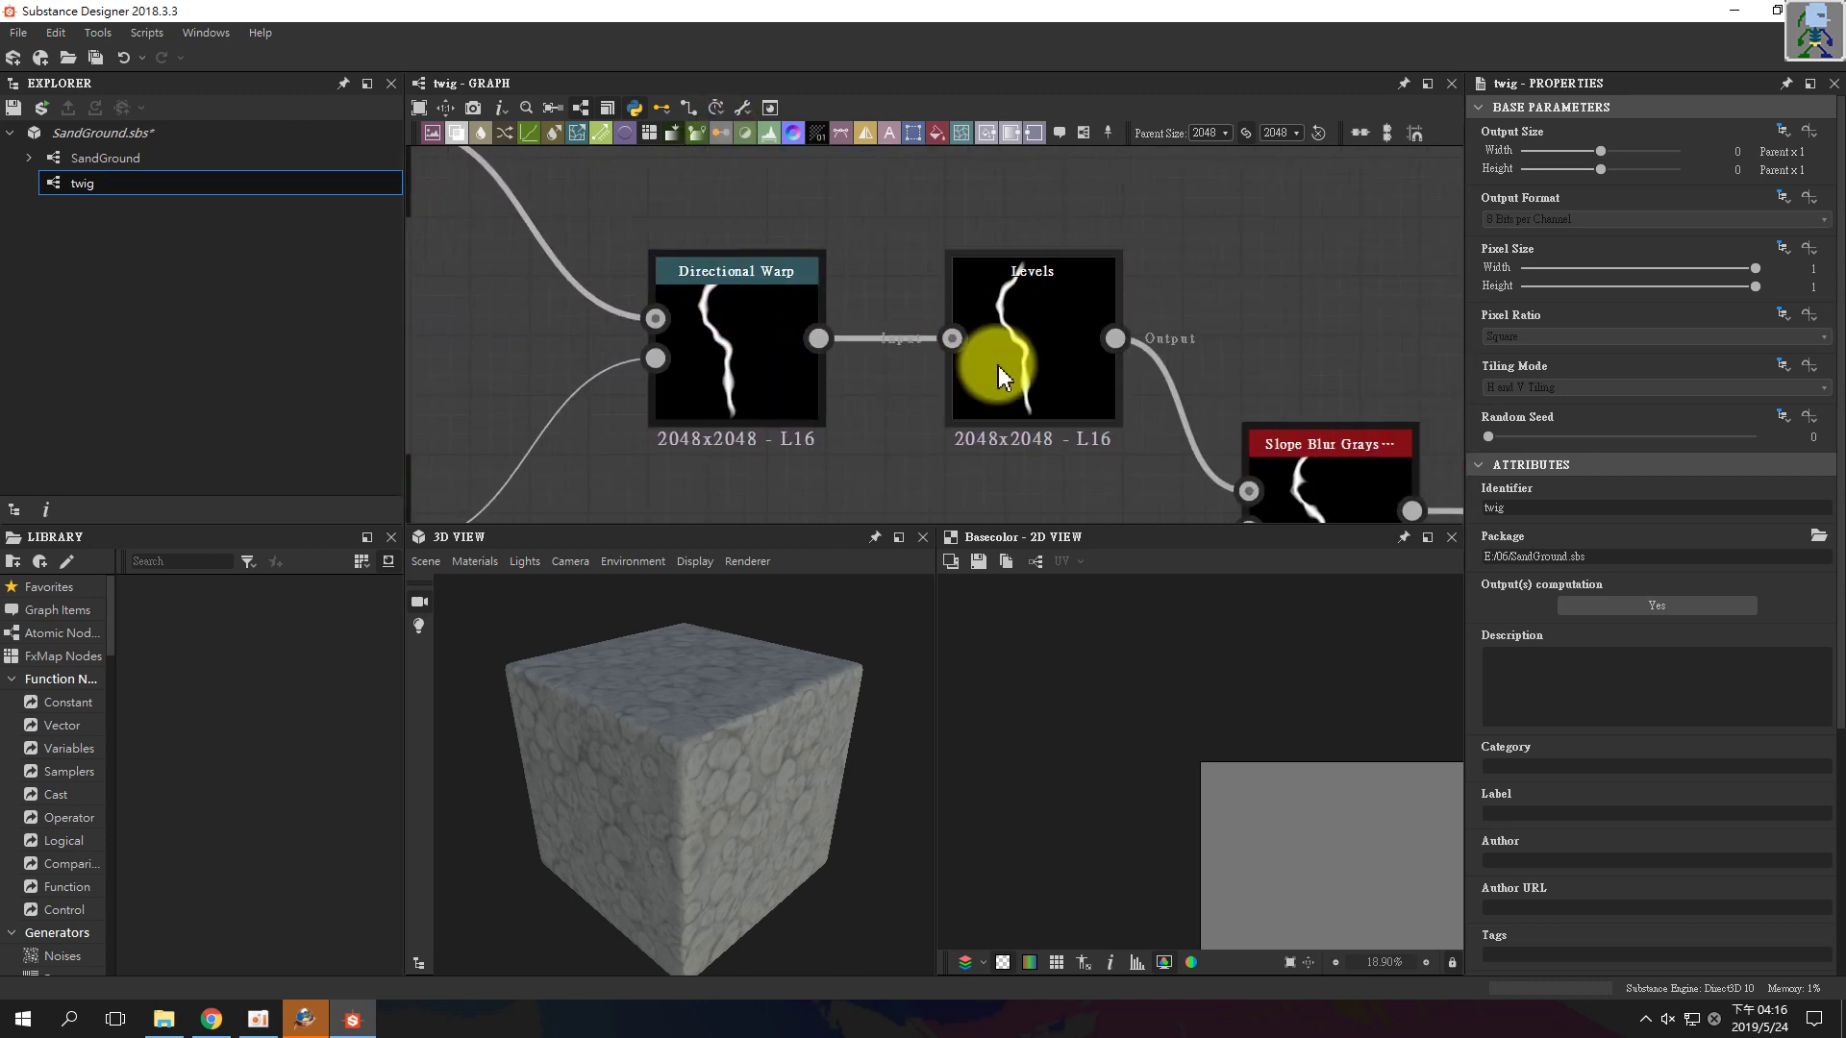
- Examine the Levels node after the second Directional Warp and the Slope Blur Grayscale node it feeds
scroll(1029, 365, "up", 3)
scroll(1031, 352, "up", 1)
middle_click_drag(1385, 499, 994, 344)
scroll(1000, 348, "down", 1)
middle_click_drag(1152, 431, 1009, 347)
scroll(1037, 305, "up", 1)
scroll(975, 340, "down", 2)
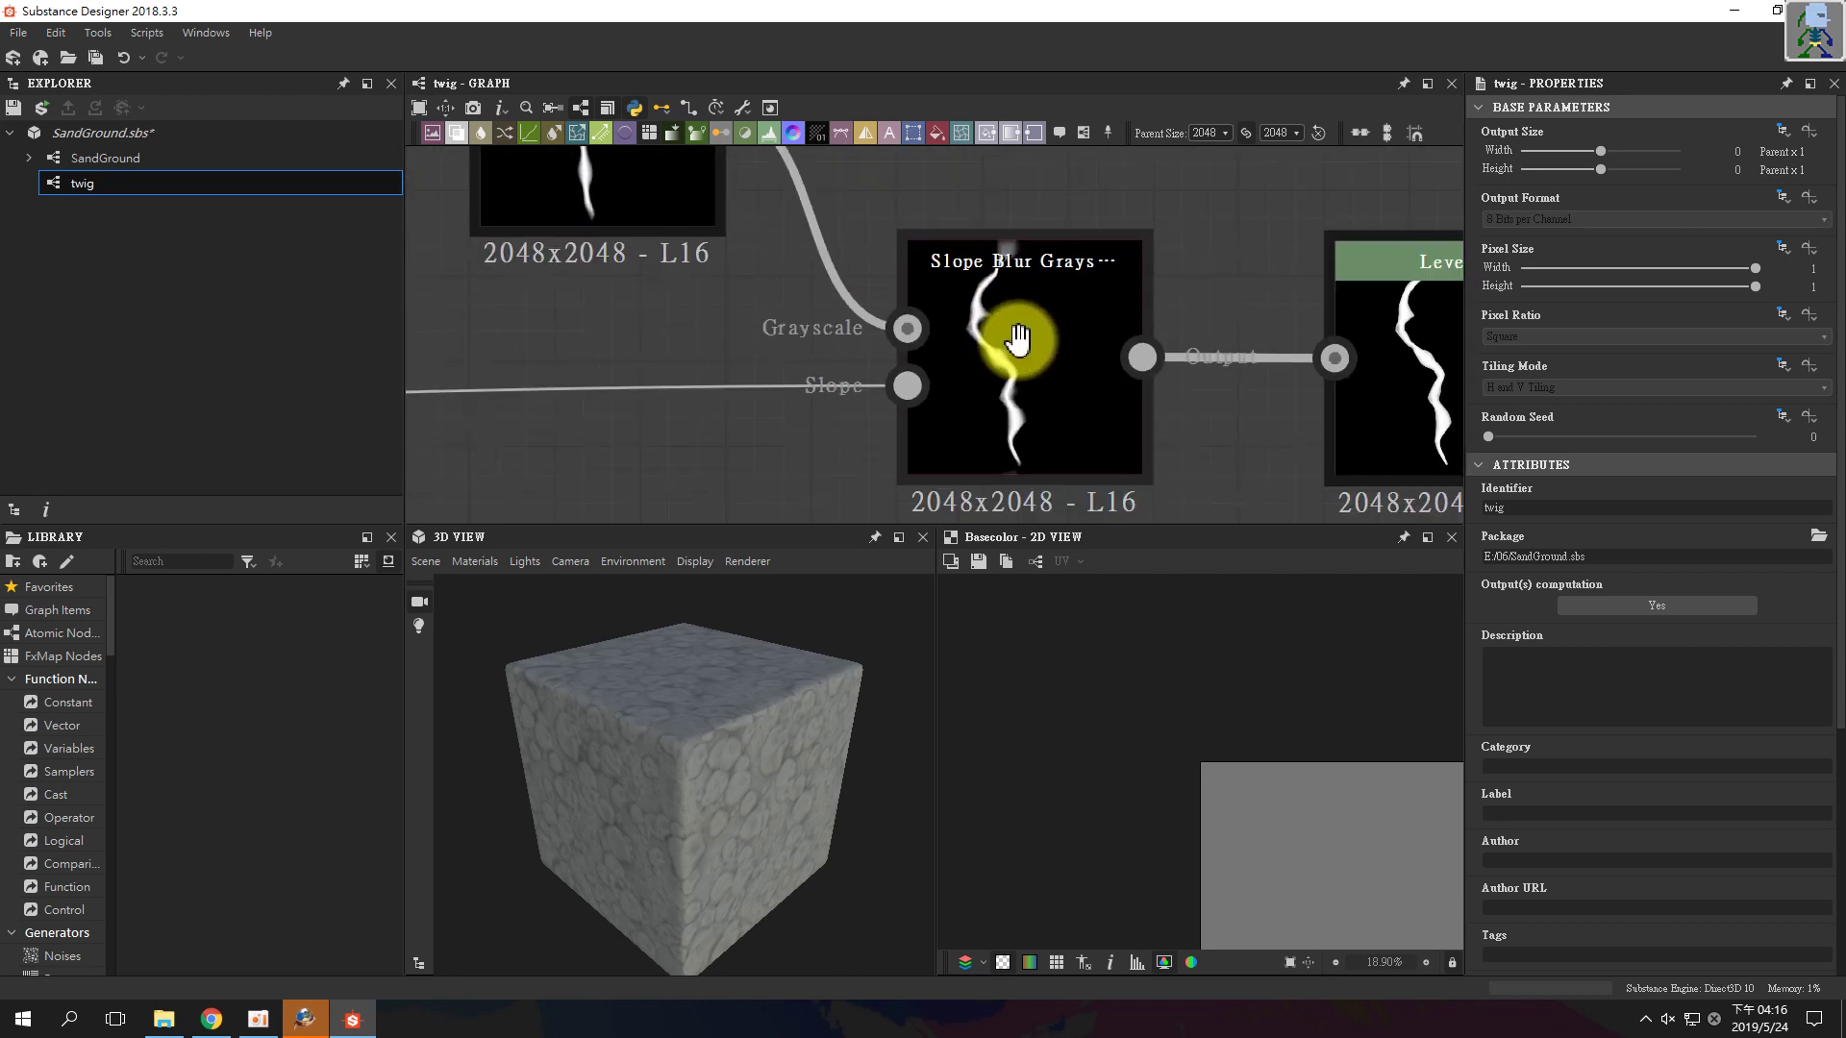
scroll(983, 332, "up", 1)
middle_click_drag(1019, 414, 1031, 346)
scroll(1058, 391, "down", 5)
scroll(770, 350, "down", 1)
middle_click_drag(770, 350, 856, 352)
middle_click_drag(1158, 339, 952, 341)
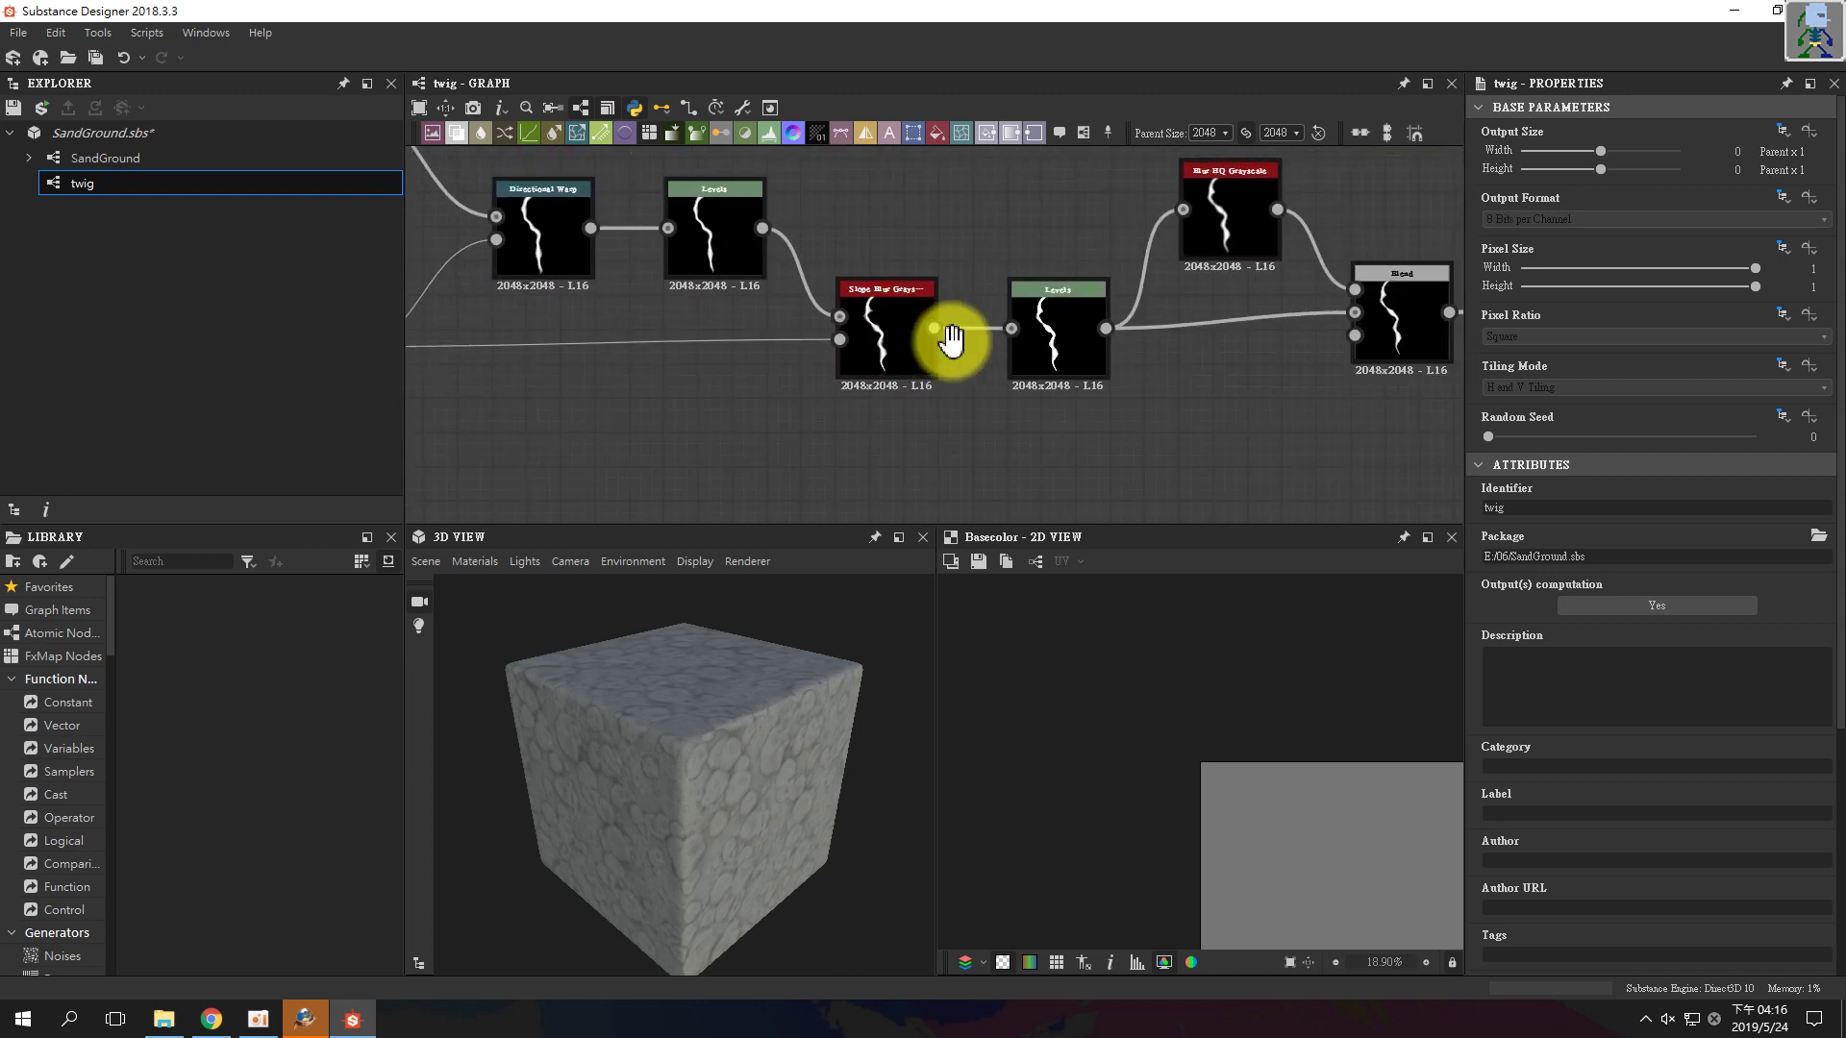
- Review the second Levels node, the Blur HQ Grayscale node and the settings of the Blend that combines them
scroll(952, 338, "up", 2)
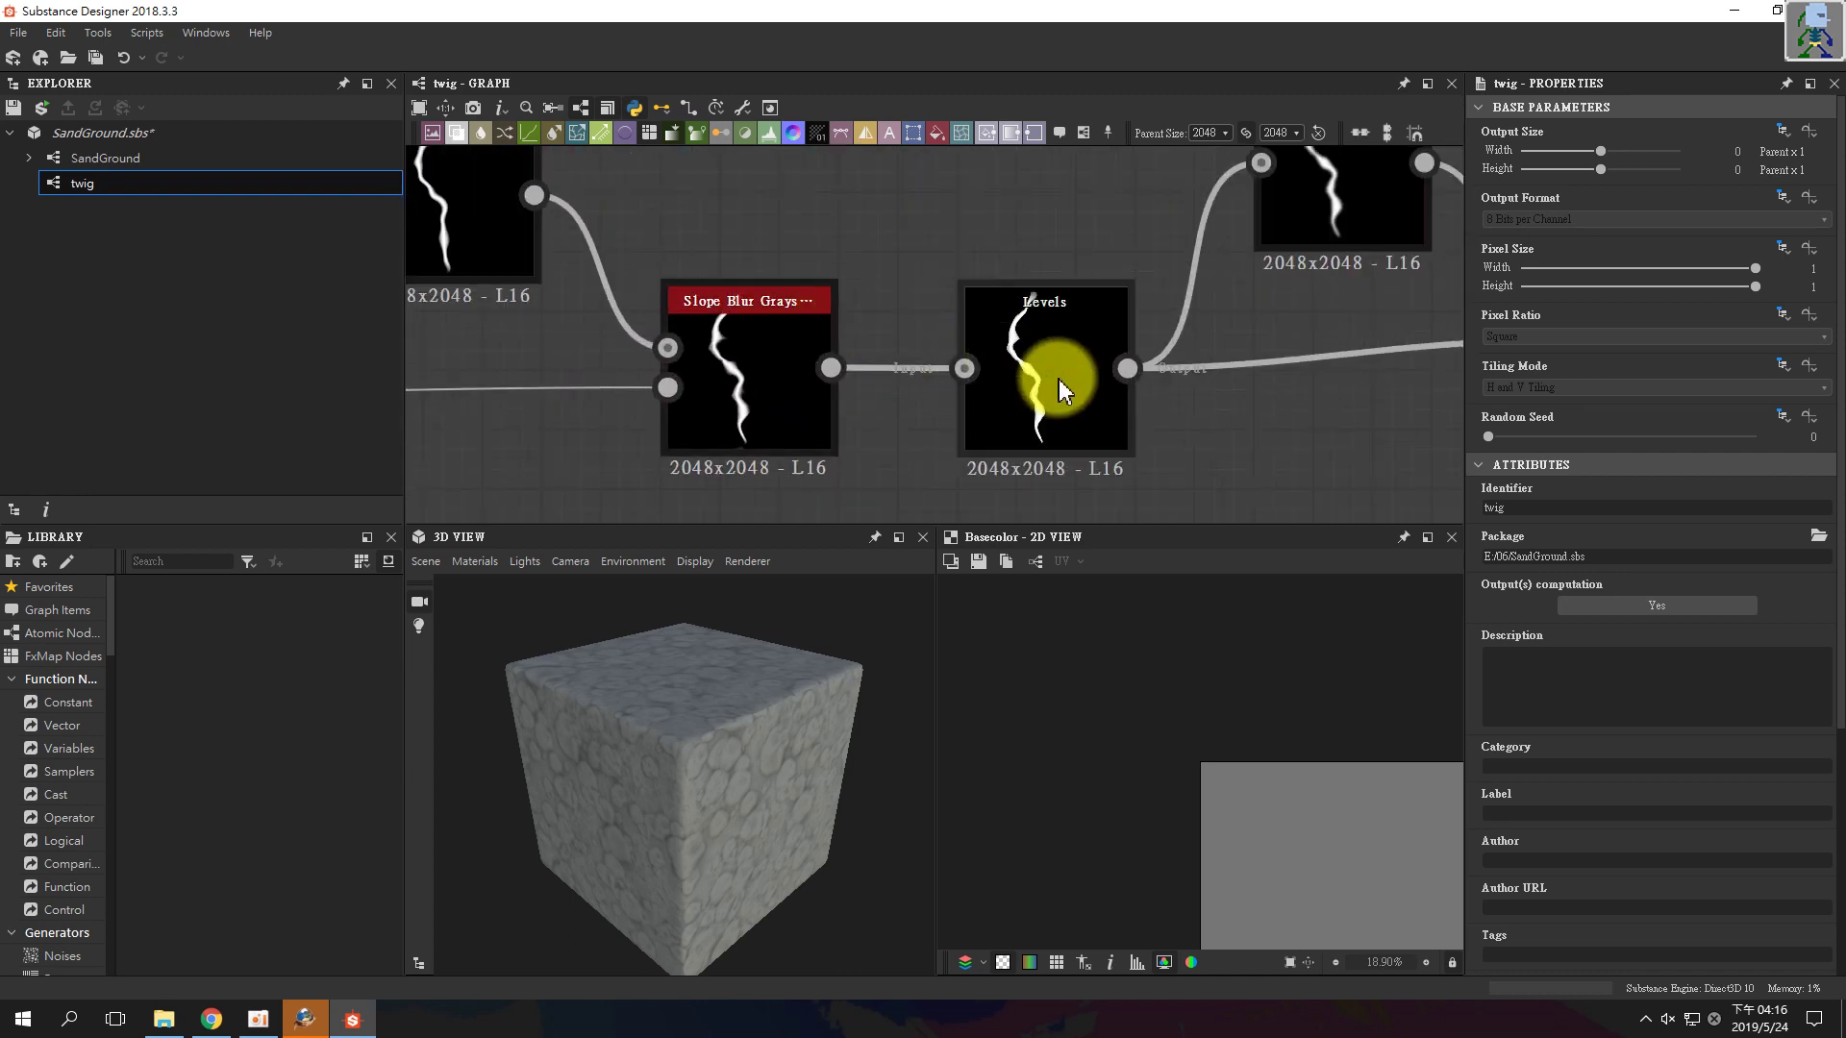
scroll(1060, 363, "up", 2)
middle_click_drag(1181, 267, 840, 490)
scroll(1016, 283, "down", 3)
middle_click_drag(1097, 299, 1019, 279)
scroll(1019, 279, "down", 1)
middle_click_drag(1147, 407, 1091, 259)
left_click(1270, 327)
scroll(1271, 327, "up", 4)
middle_click_drag(1271, 327, 1121, 417)
scroll(805, 331, "down", 3)
middle_click_drag(804, 330, 947, 321)
scroll(1038, 337, "down", 1)
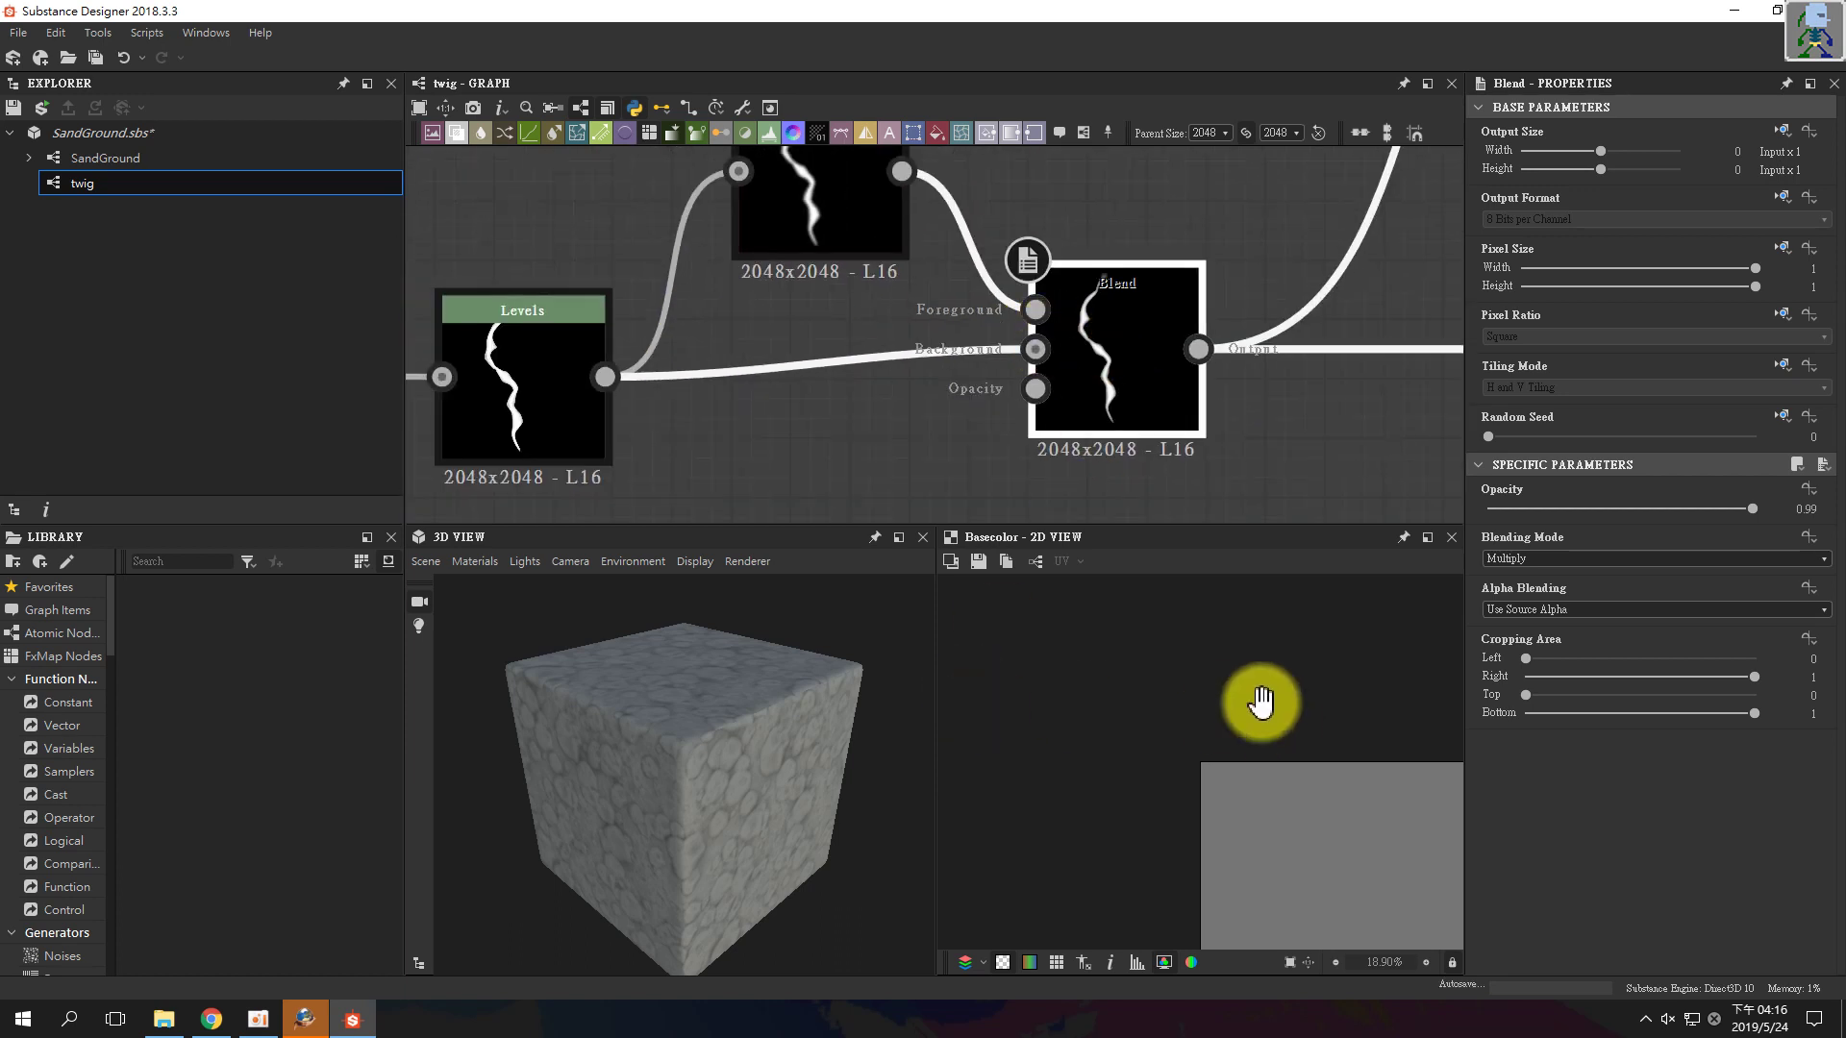
- Fit the image in the 2D view and display the output of the Blend after Blur HQ Grayscale
key("f")
scroll(1063, 404, "down", 5)
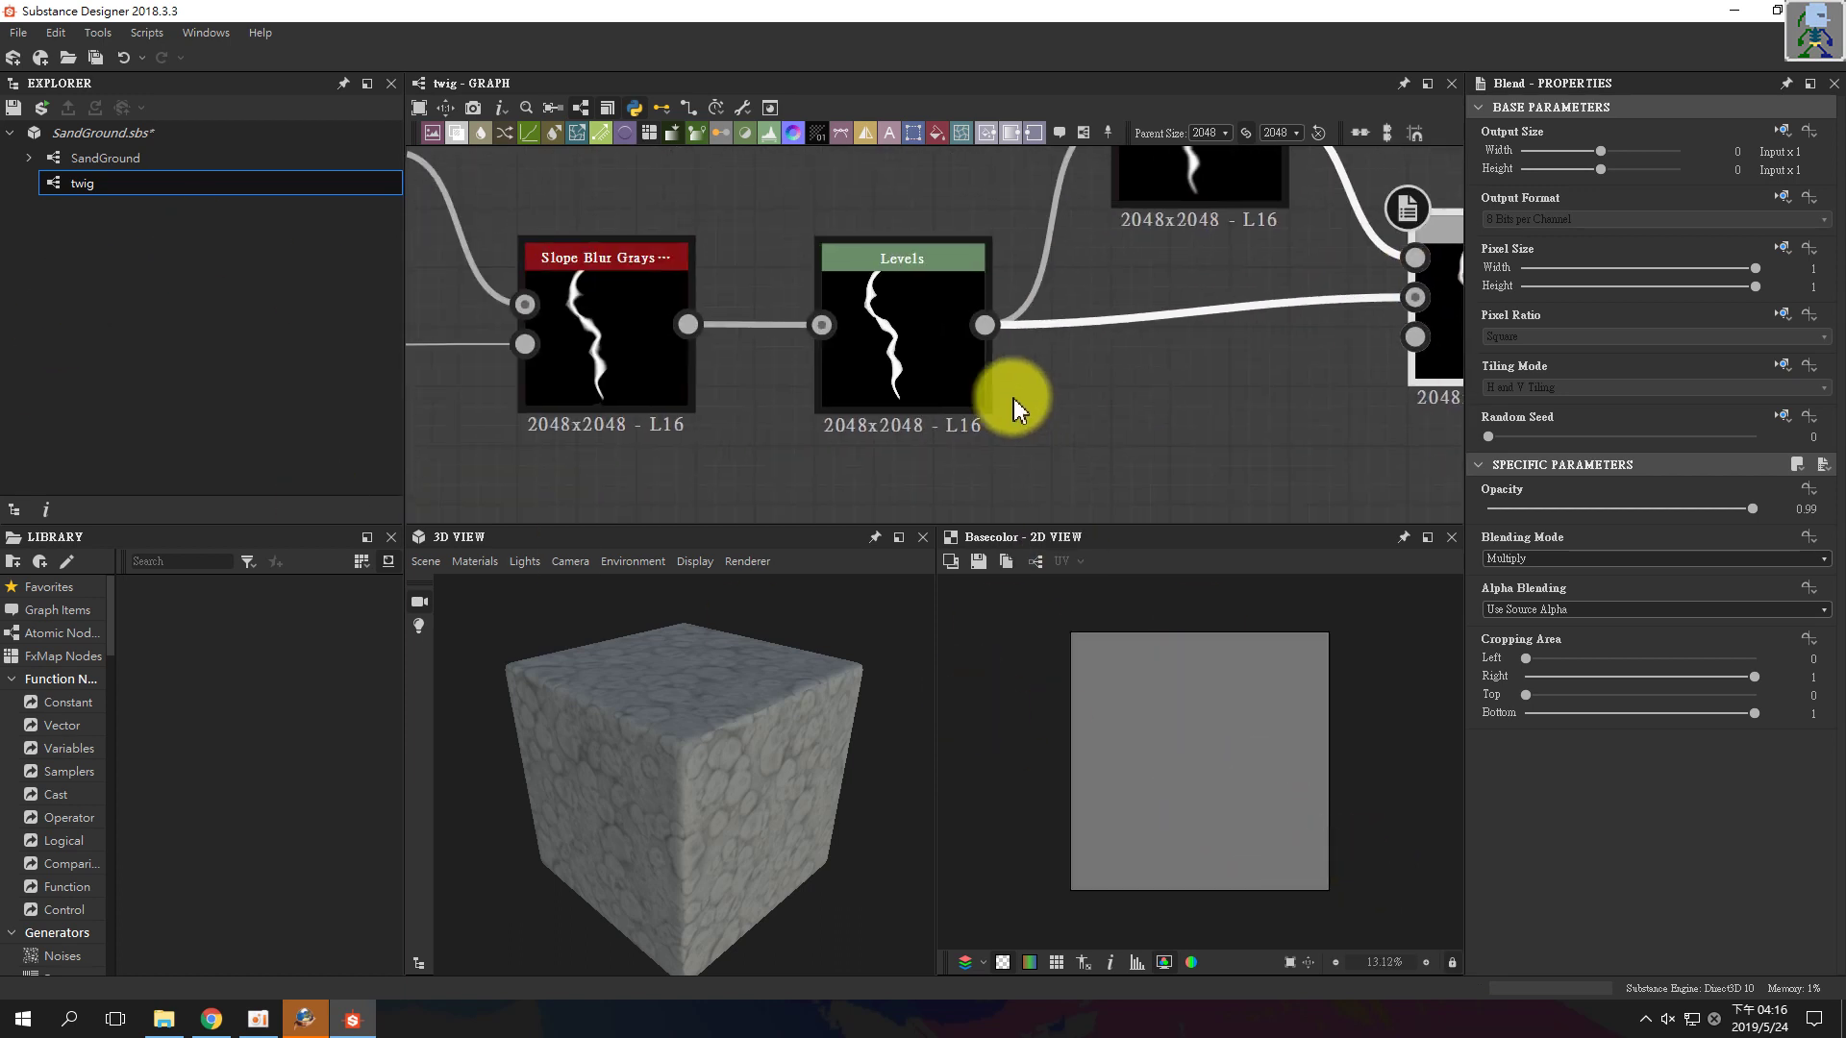
middle_click_drag(794, 407, 1142, 451)
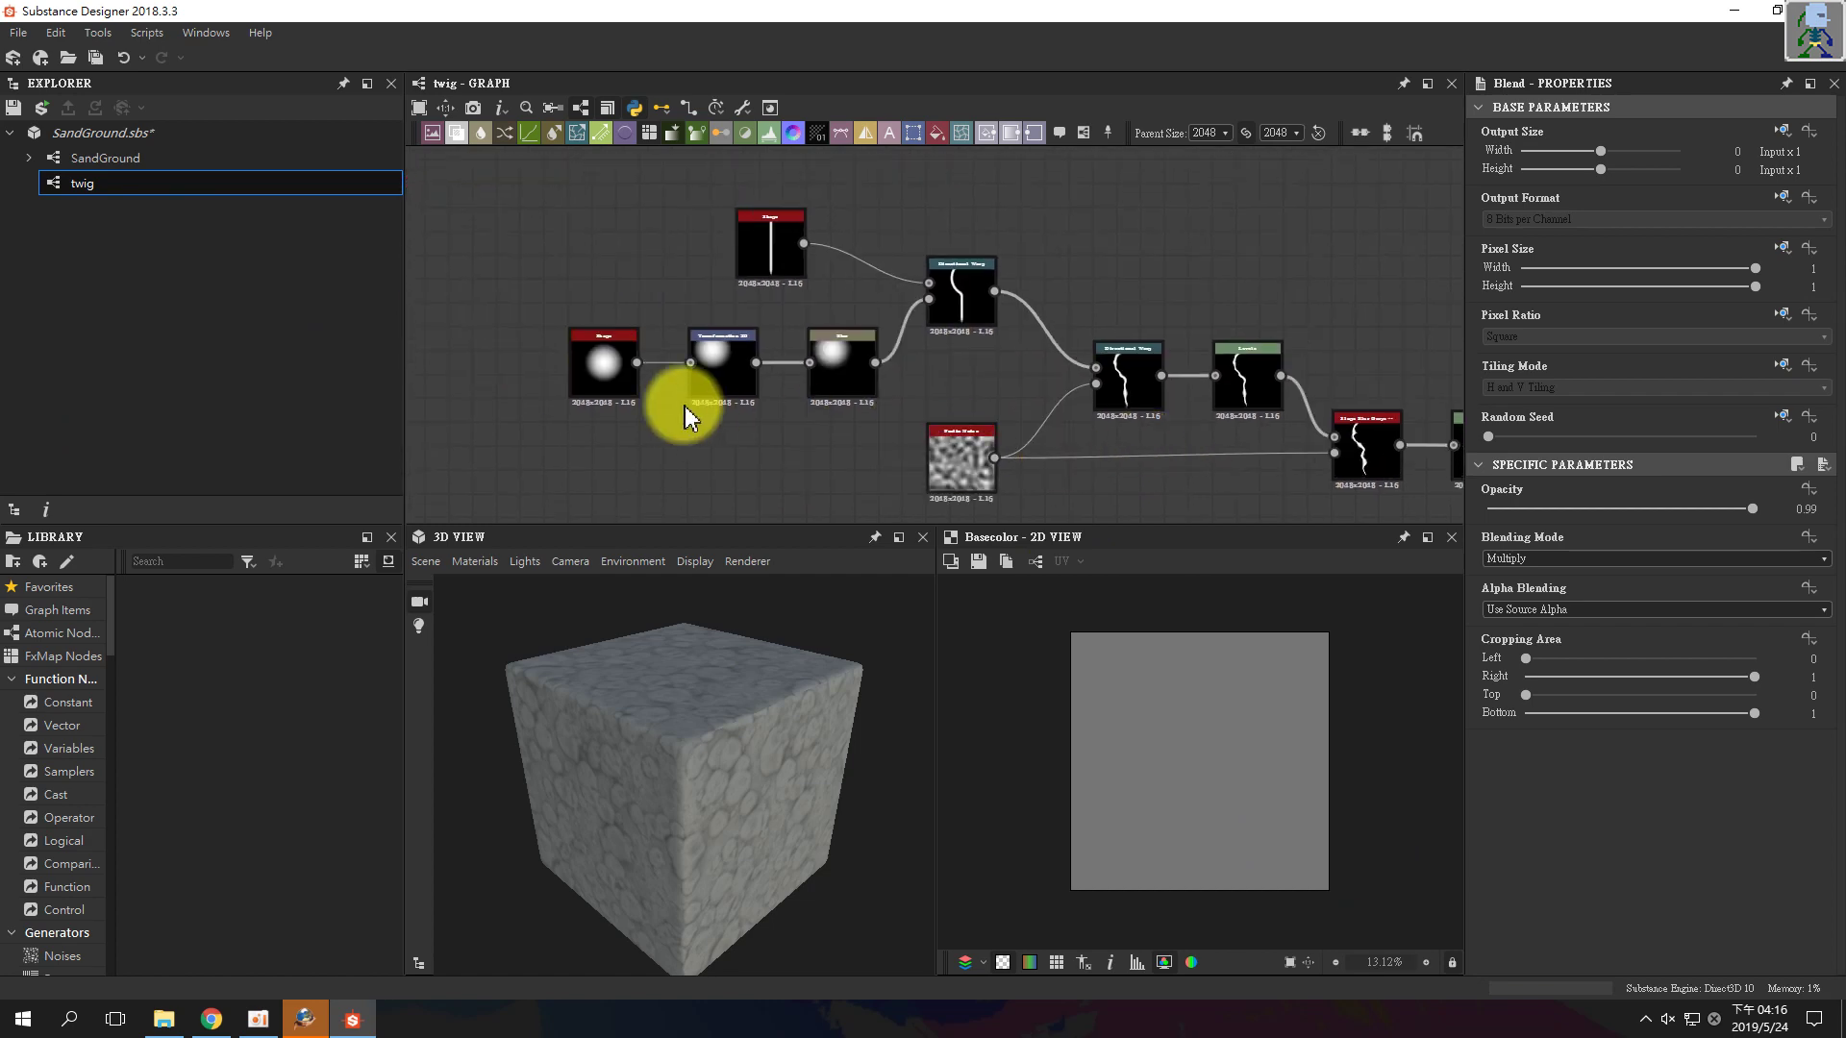
left_click(715, 367)
middle_click_drag(1280, 275, 942, 263)
scroll(1284, 365, "down", 2)
middle_click_drag(1285, 365, 1029, 369)
middle_click_drag(1253, 413, 1106, 416)
scroll(1213, 416, "up", 2)
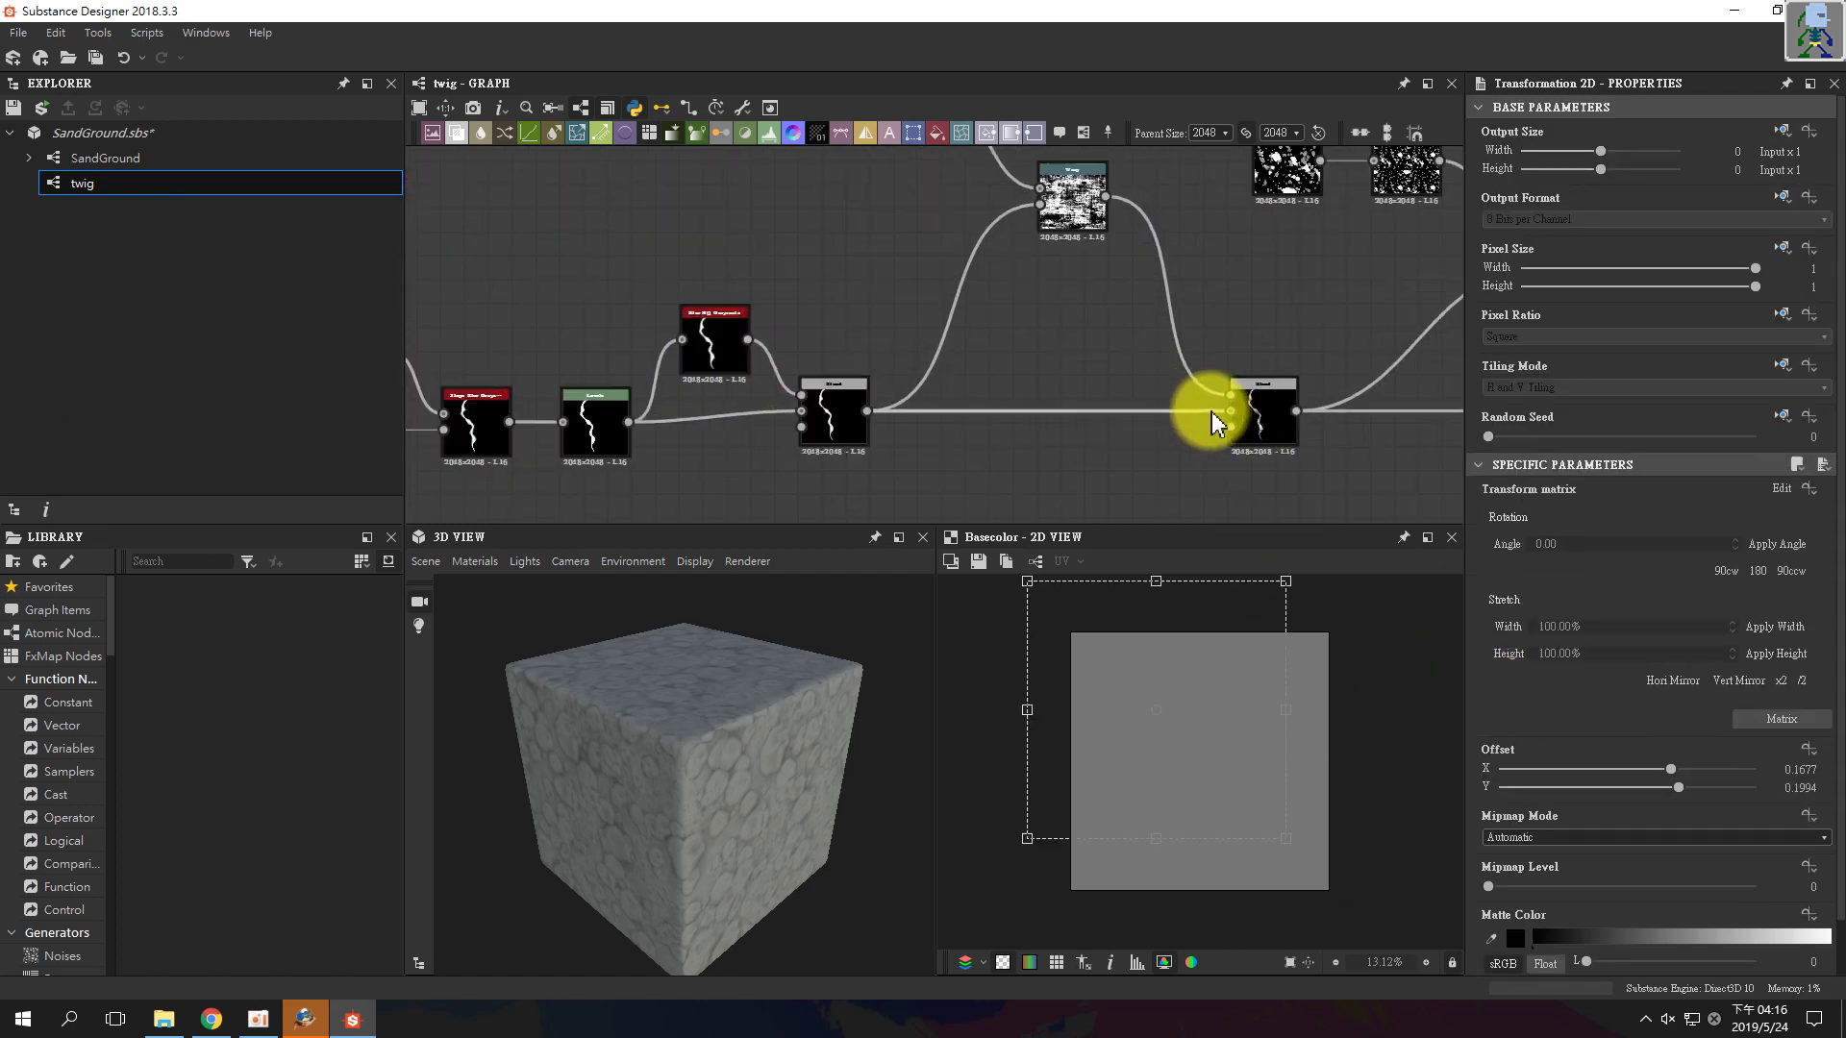
middle_click_drag(847, 427, 1048, 411)
left_click(1047, 414)
- Shift the Transformation 2D of the blurred circle horizontally to an X offset of 0.1417
middle_click_drag(804, 227, 1175, 303)
scroll(1054, 314, "up", 1)
middle_click_drag(500, 344, 941, 356)
scroll(940, 356, "up", 2)
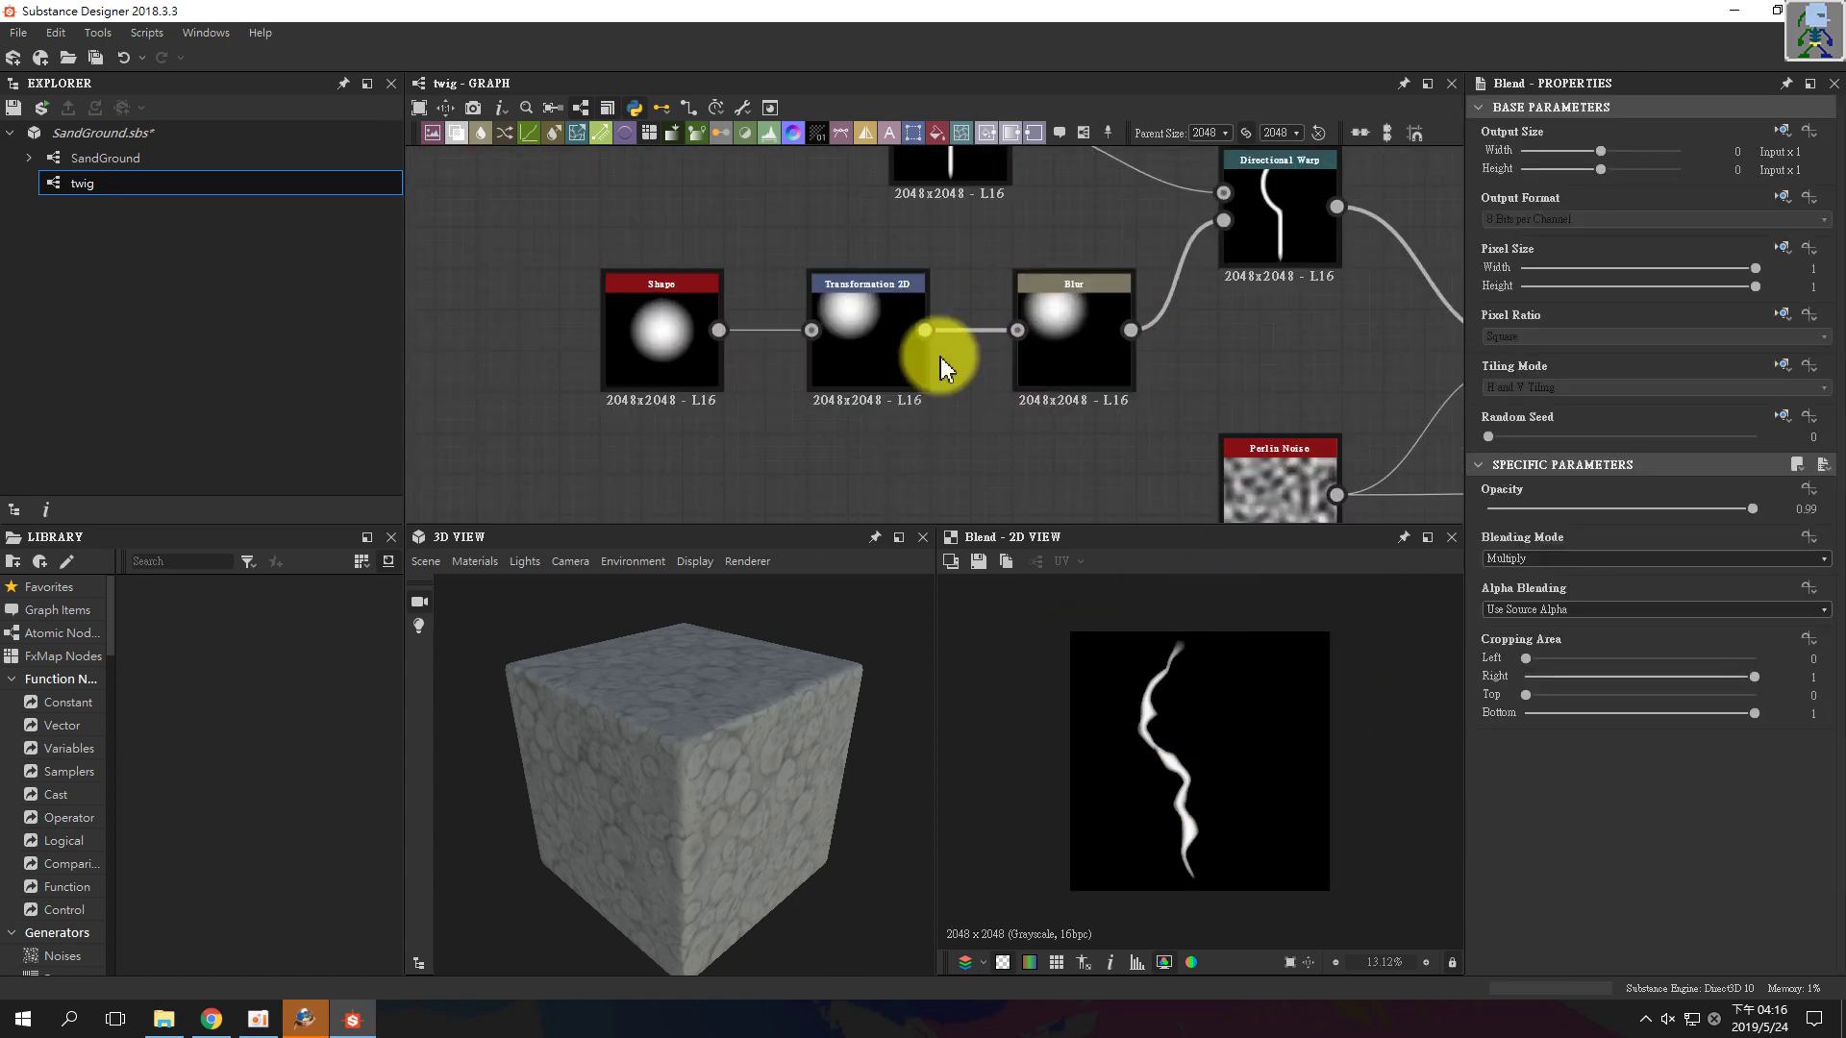
left_click(865, 325)
mouse_move(1205, 713)
left_mouse_down()
mouse_move(1228, 763)
mouse_move(1200, 816)
mouse_move(1199, 767)
mouse_move(1228, 746)
mouse_move(1200, 673)
mouse_move(1207, 721)
mouse_move(1210, 702)
left_mouse_up()
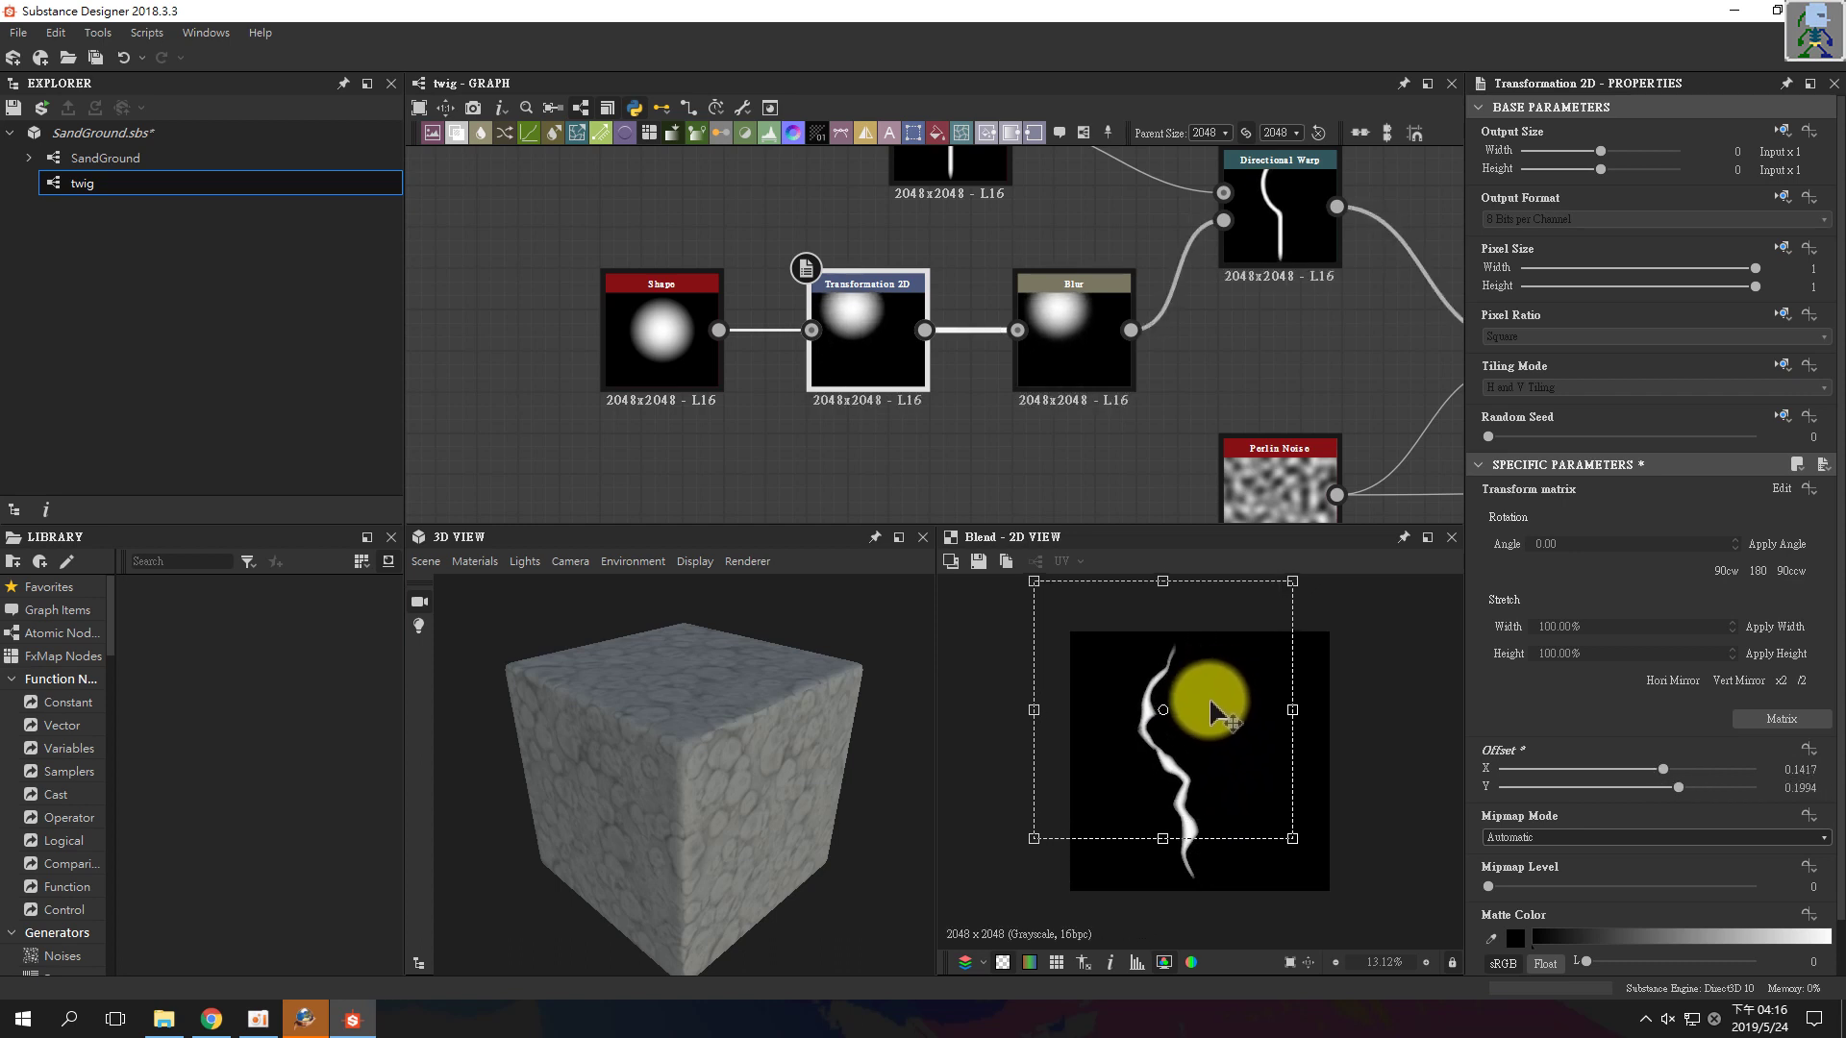
- Display the output and intensity setting of the Warp node that distorts the grunge texture
middle_click_drag(1339, 334, 796, 341)
middle_click_drag(1331, 429, 762, 340)
middle_click_drag(1442, 385, 1139, 348)
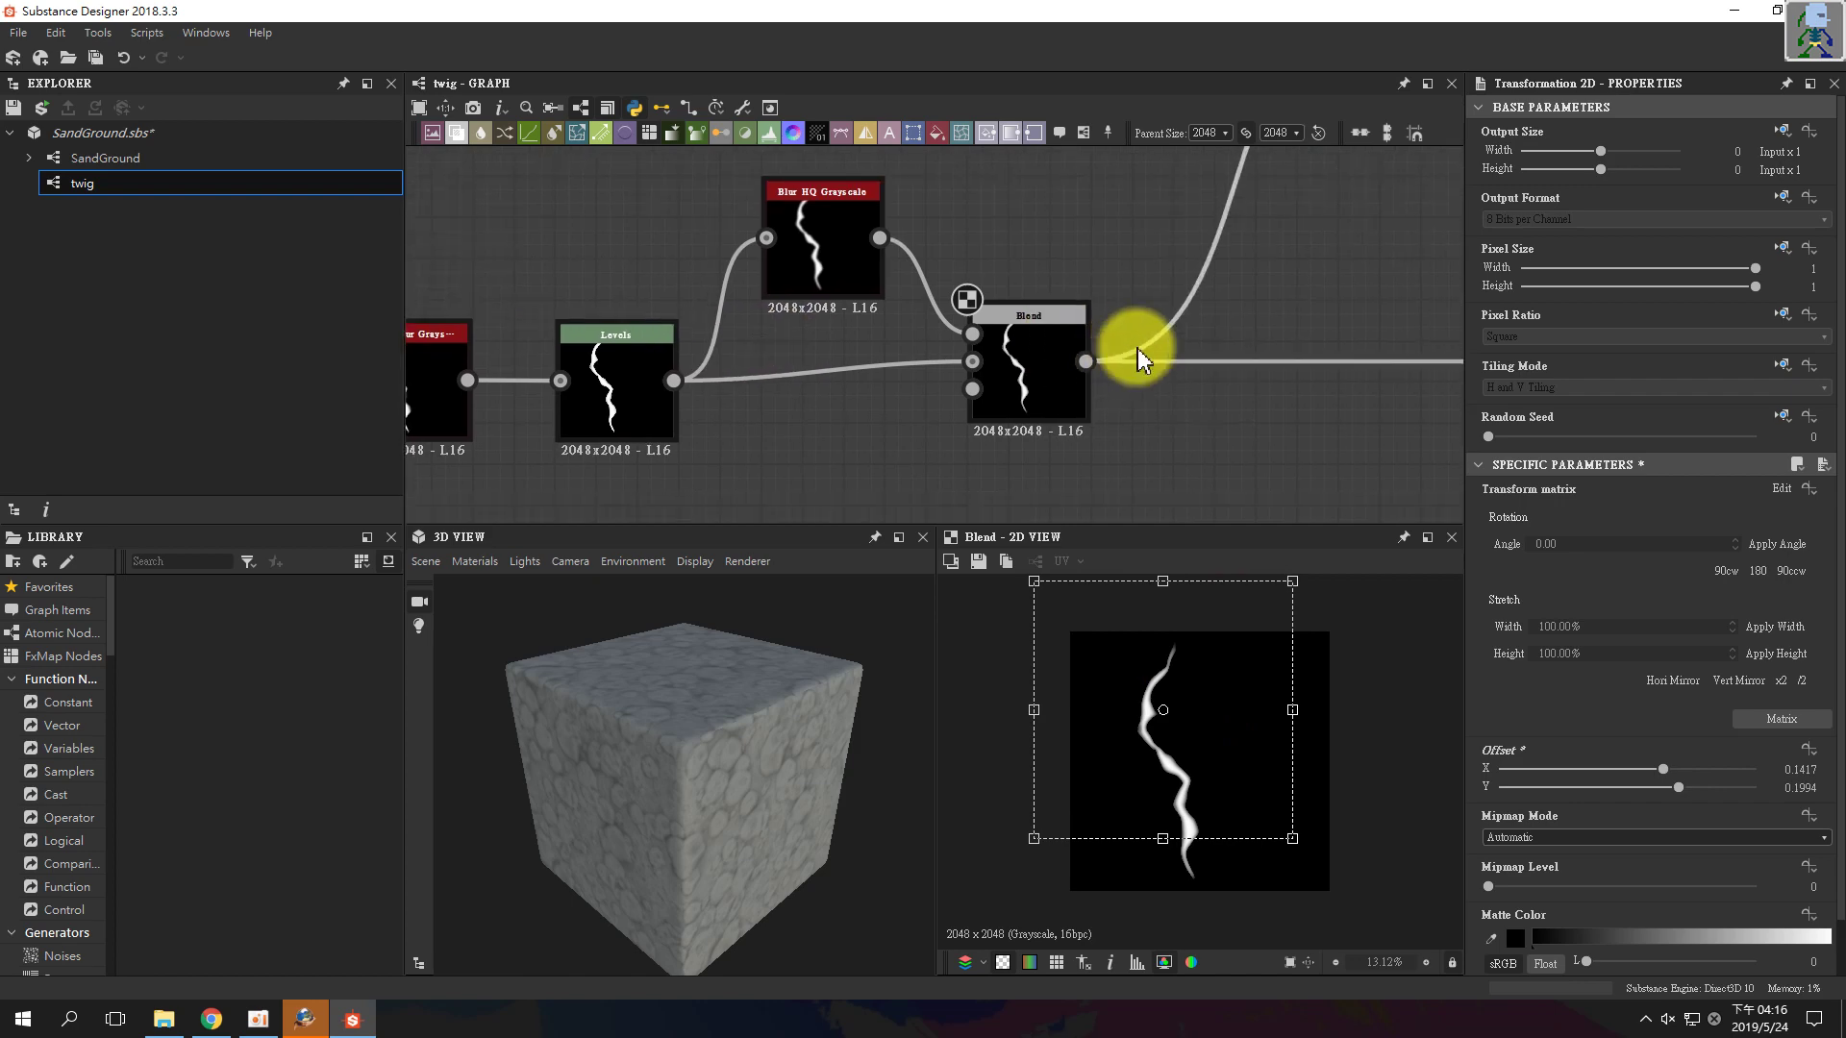
middle_click_drag(1298, 364, 976, 542)
scroll(1134, 261, "down", 2)
middle_click_drag(1134, 261, 1104, 352)
double_click(1093, 275)
middle_click_drag(1070, 445, 1154, 399)
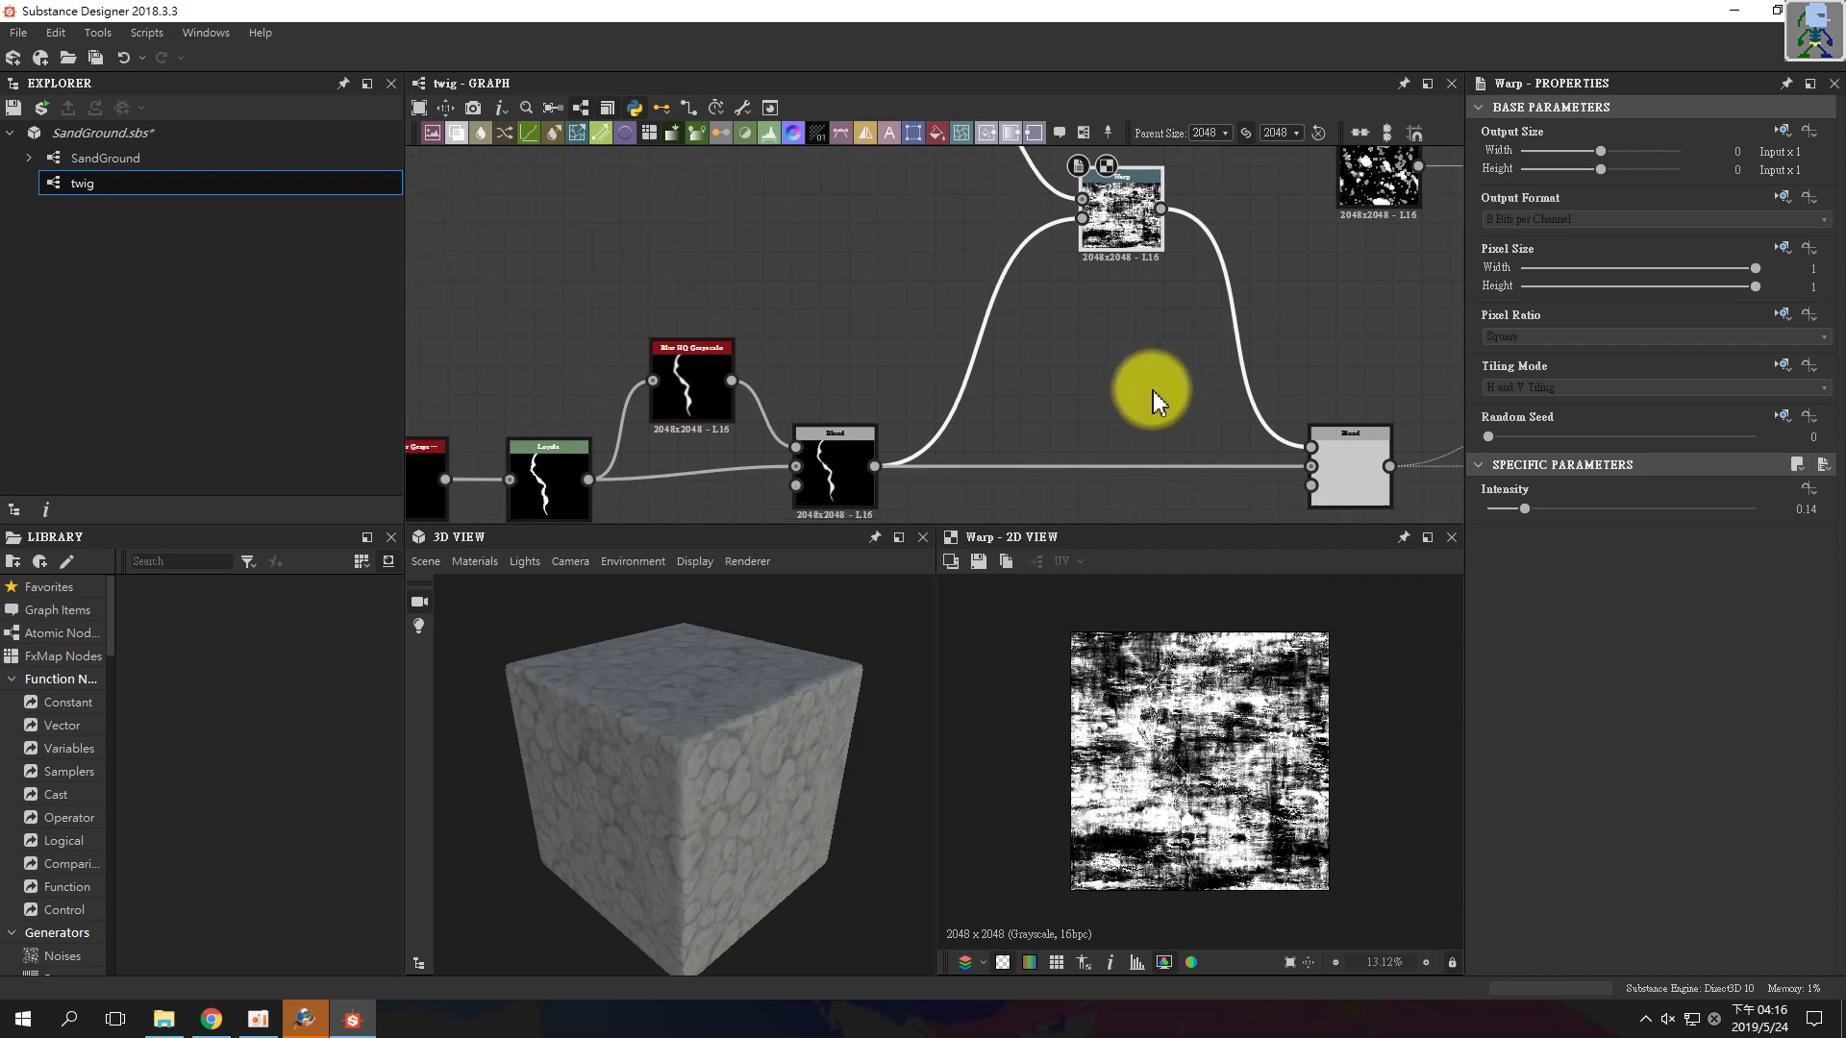
- Display the Blend after Blur HQ Grayscale and inspect the twig's soft edges up close
scroll(992, 442, "down", 1)
double_click(876, 465)
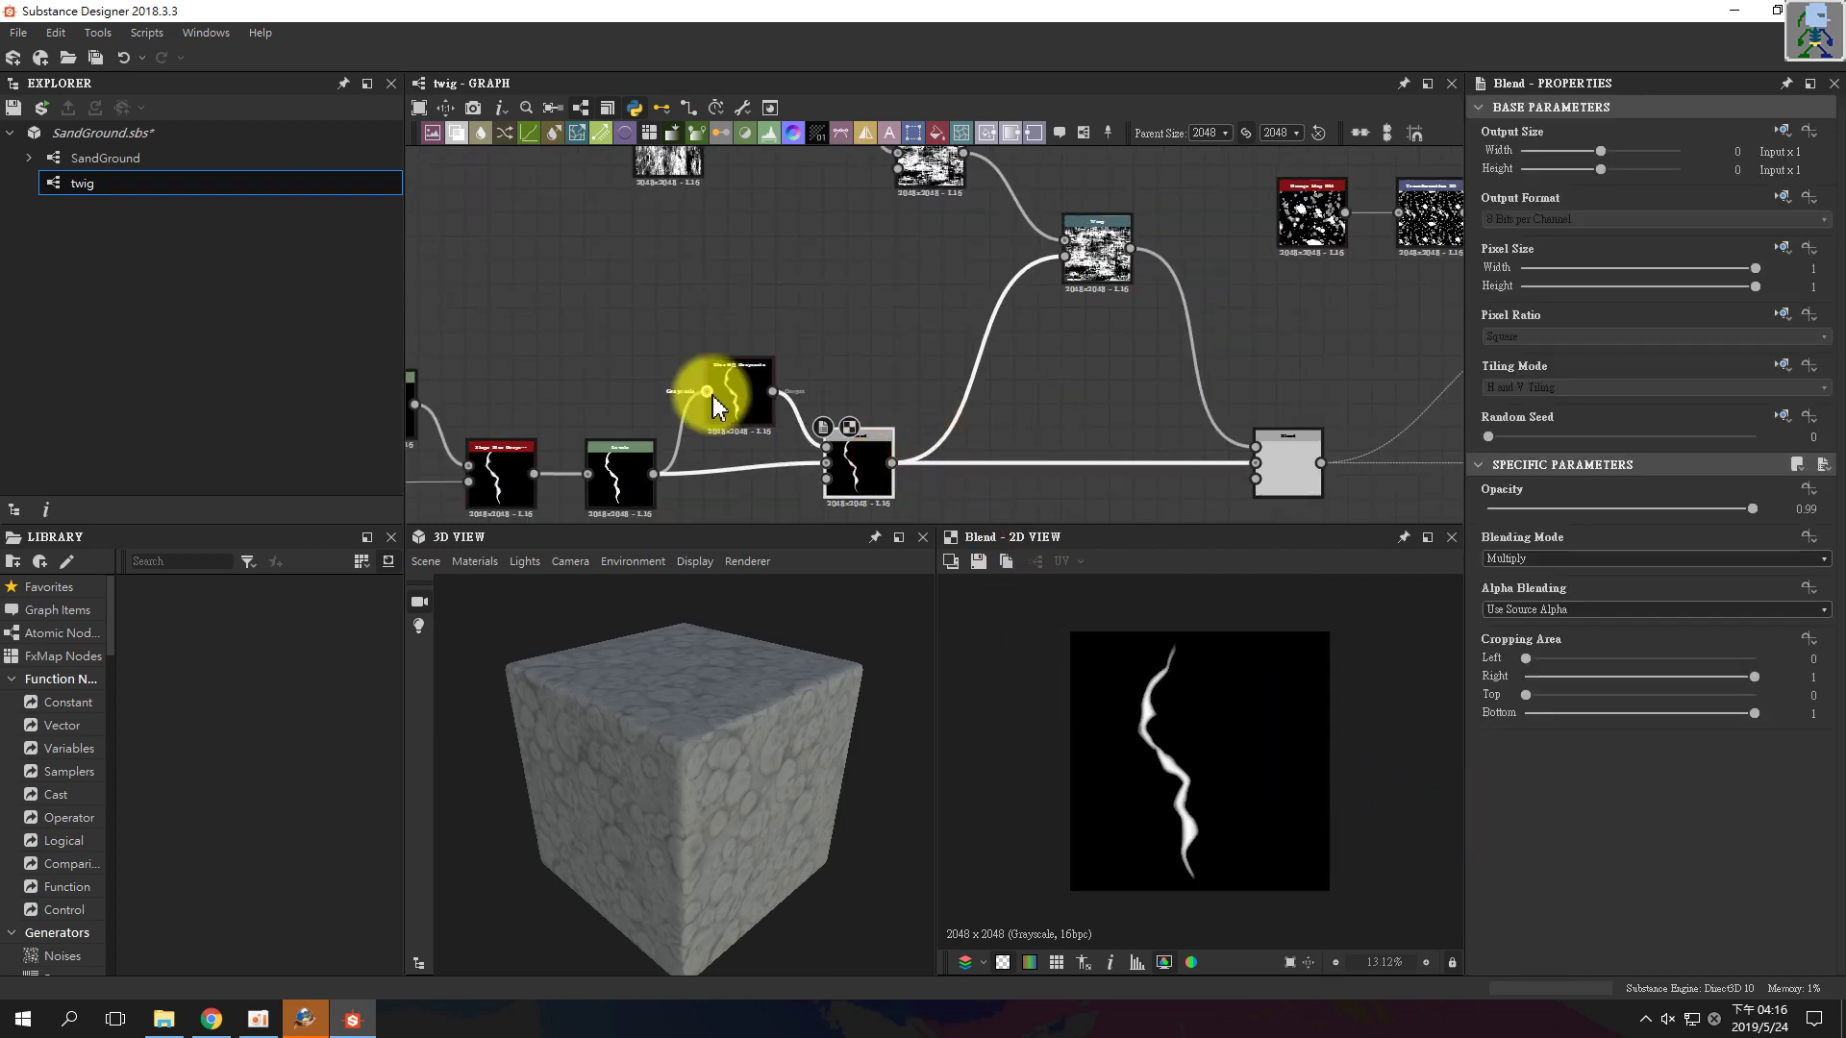
middle_click_drag(714, 396, 903, 303)
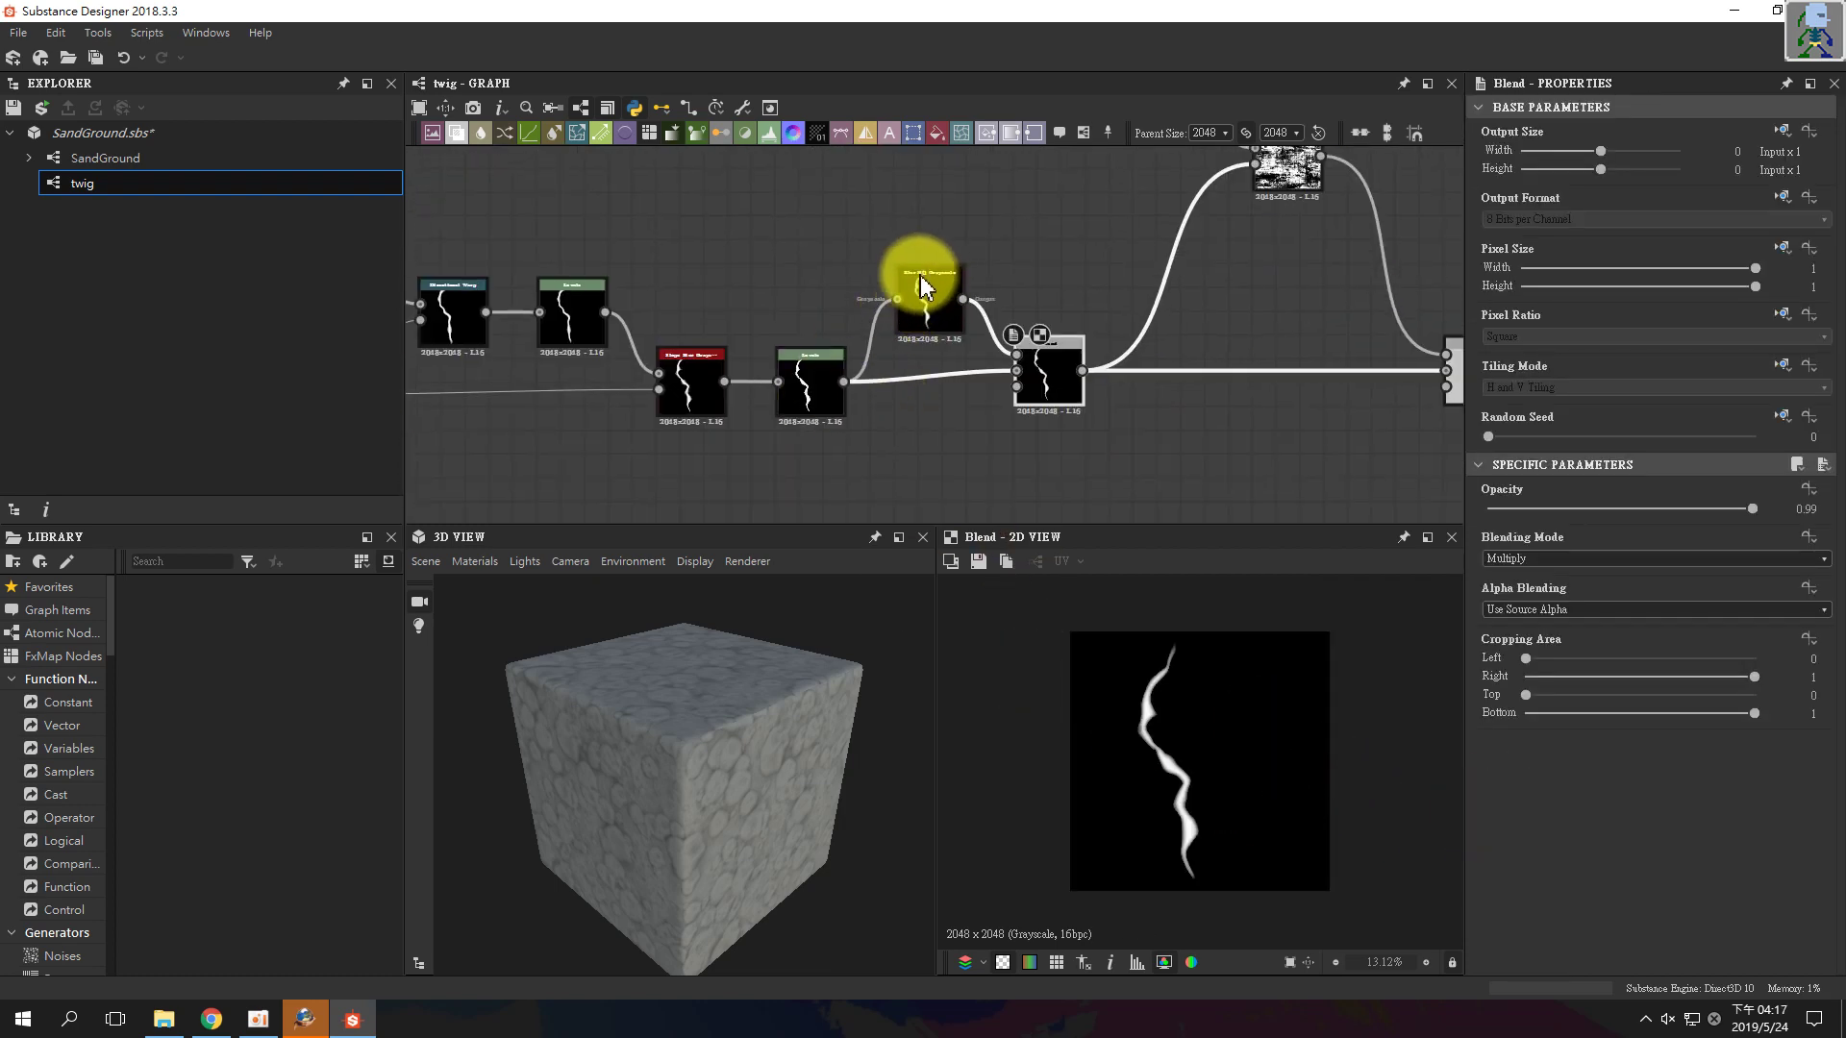
scroll(925, 283, "up", 5)
scroll(1158, 708, "up", 3)
scroll(1166, 706, "up", 5)
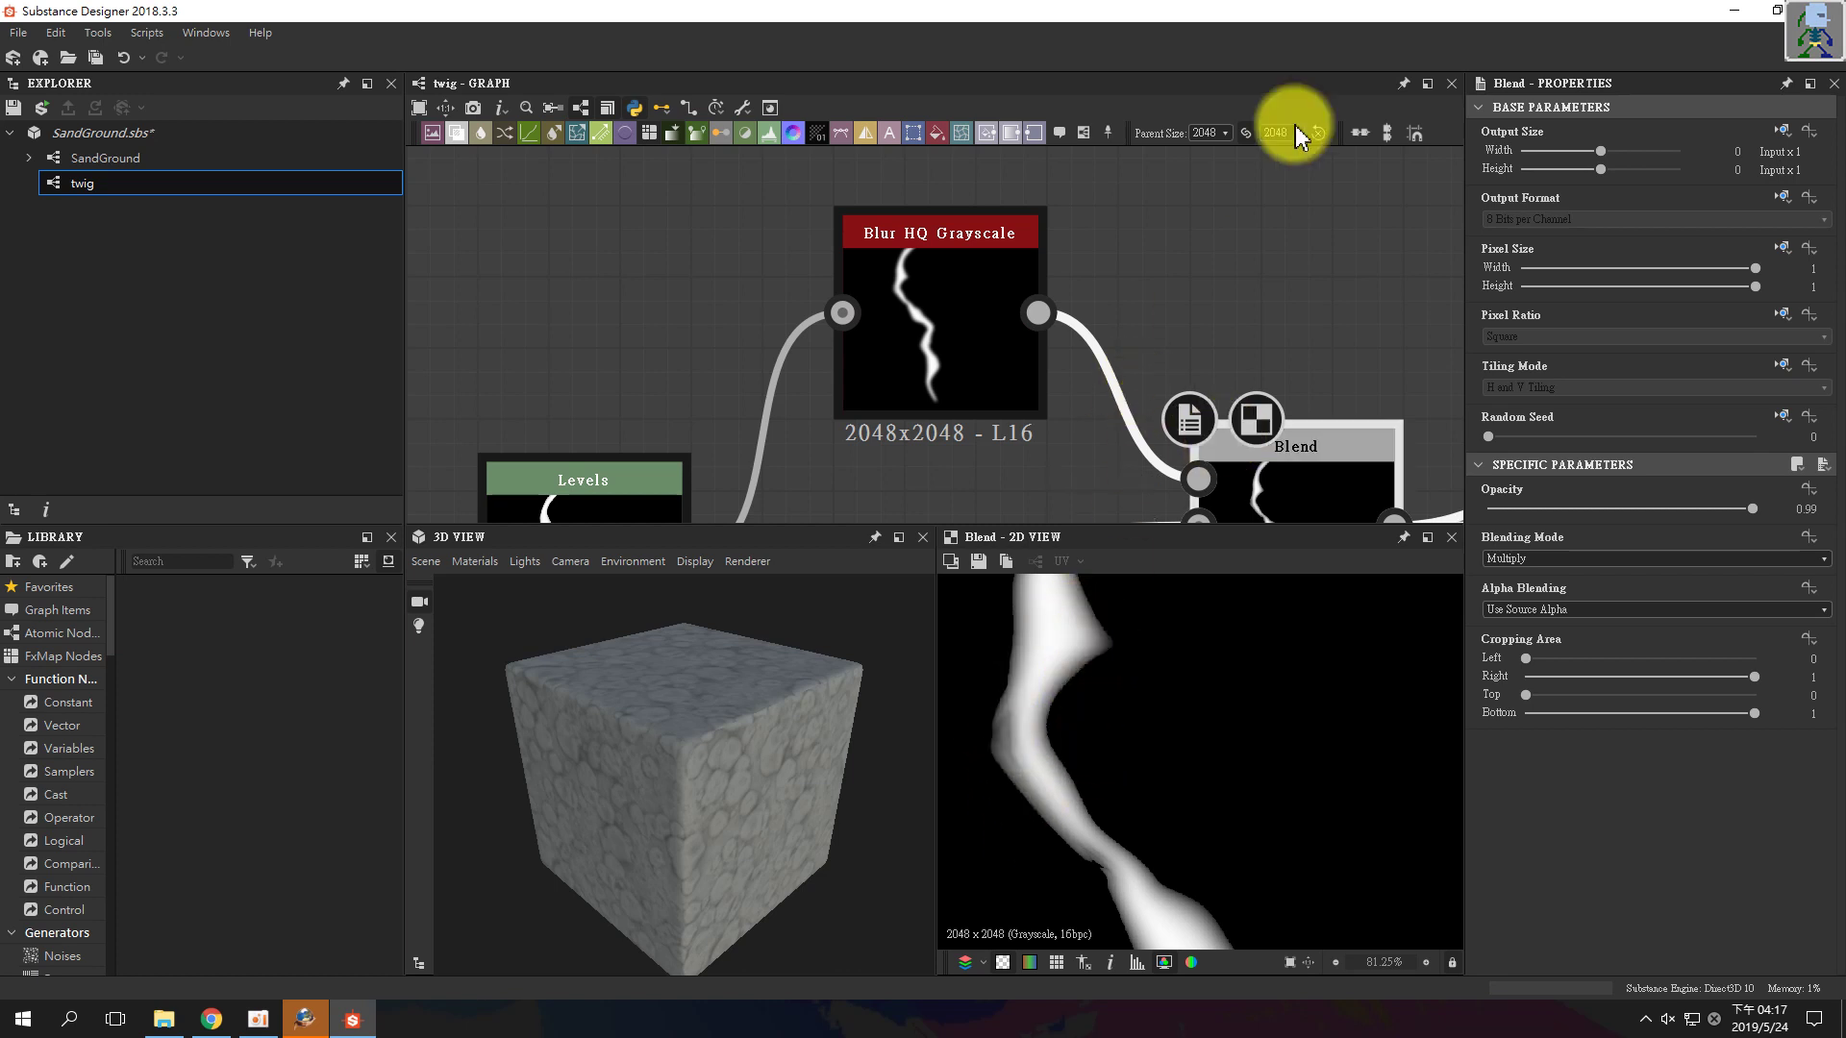
scroll(1179, 275, "down", 6)
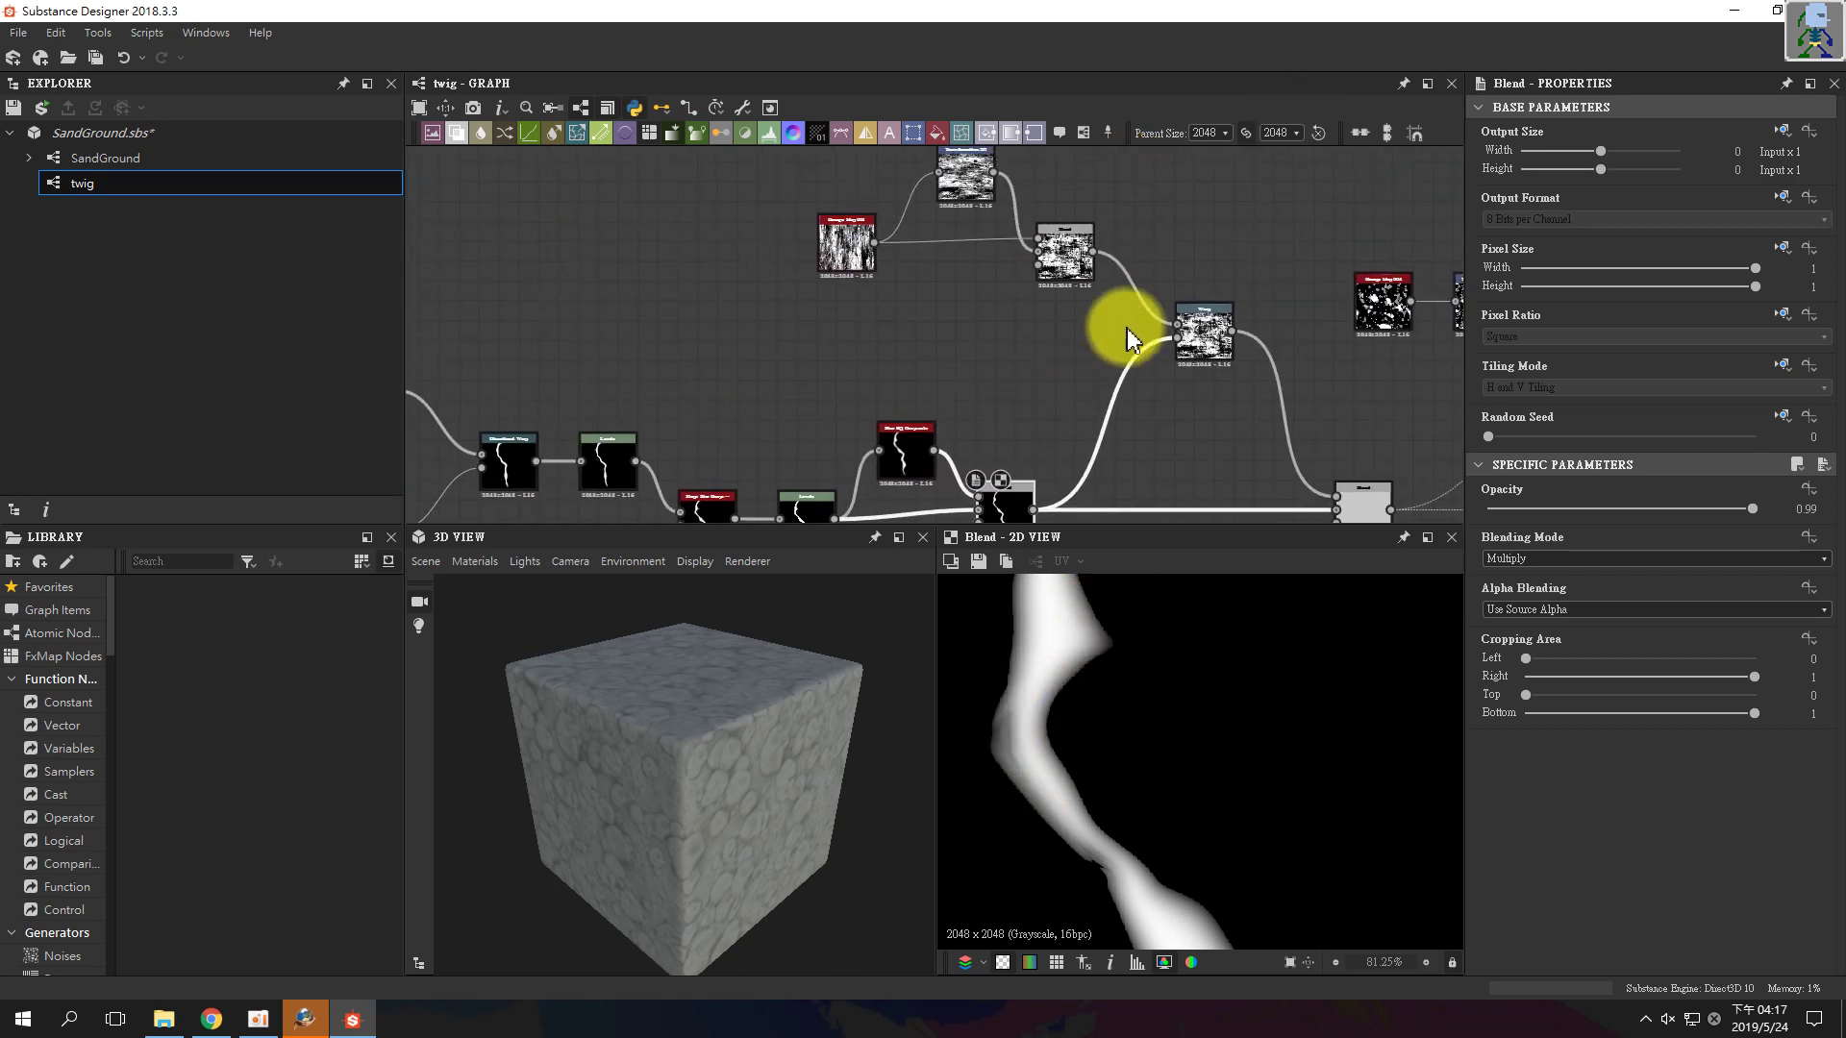
- Display the Blend that multiplies the warped grunge onto the twig and inspect its bark detail up close
middle_click_drag(1112, 342, 1086, 427)
left_click_drag(767, 230, 1182, 409)
scroll(1138, 264, "up", 1)
middle_click_drag(1255, 460, 1162, 348)
double_click(1199, 387)
scroll(1200, 387, "up", 1)
scroll(1215, 435, "up", 2)
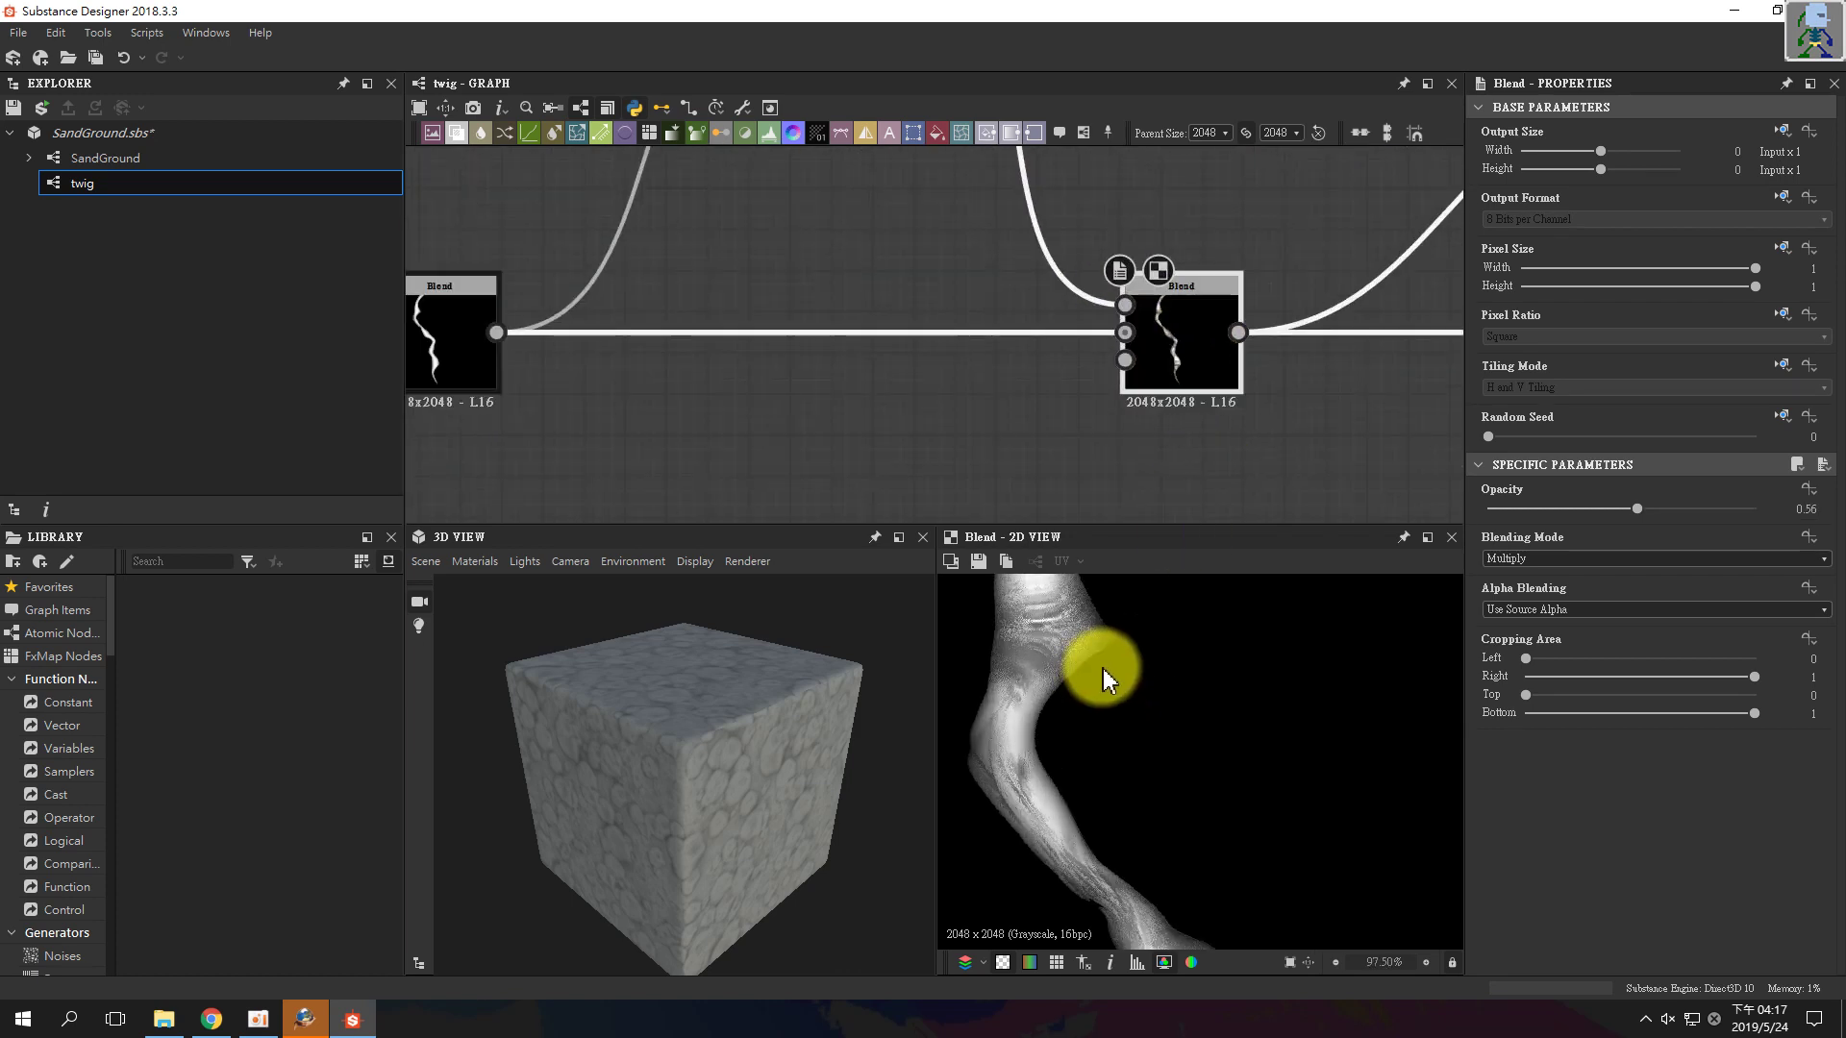
scroll(1059, 635, "up", 3)
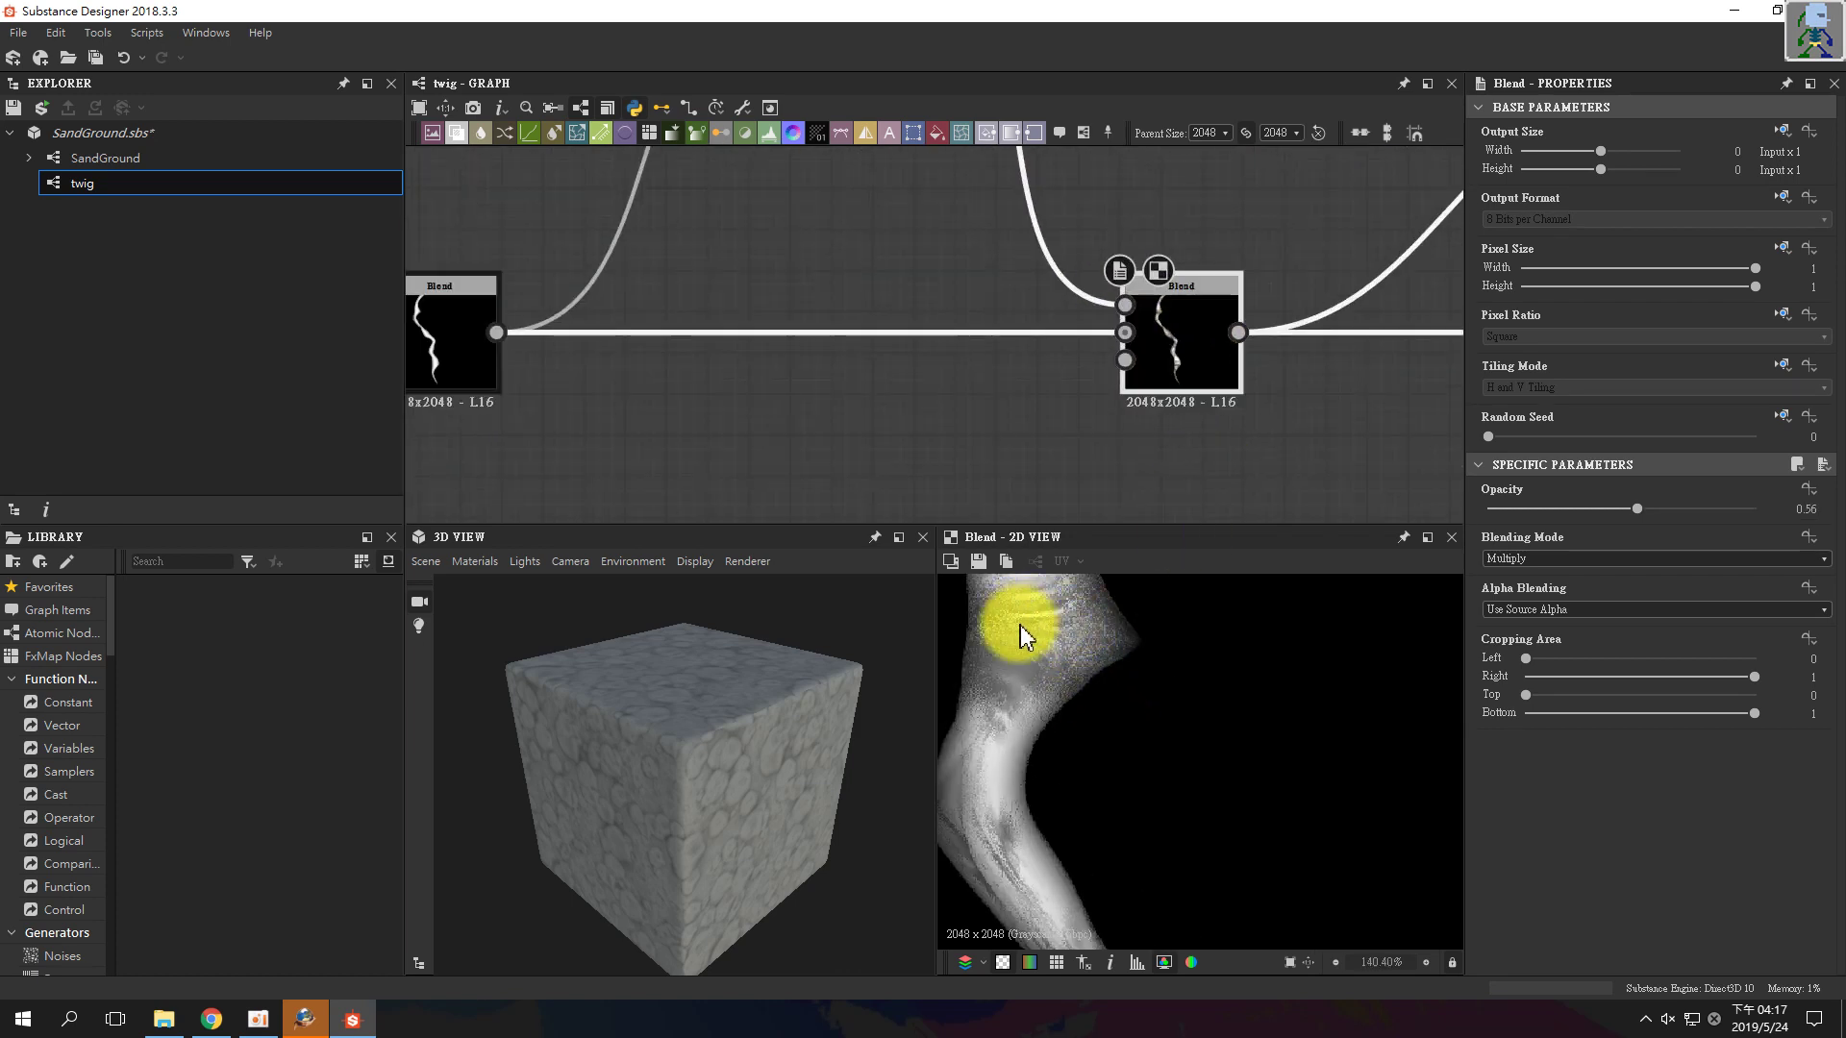
scroll(1009, 313, "down", 3)
- Set the intensity of the Warp node feeding the bark Blend to 0.09
middle_click_drag(994, 340, 1120, 355)
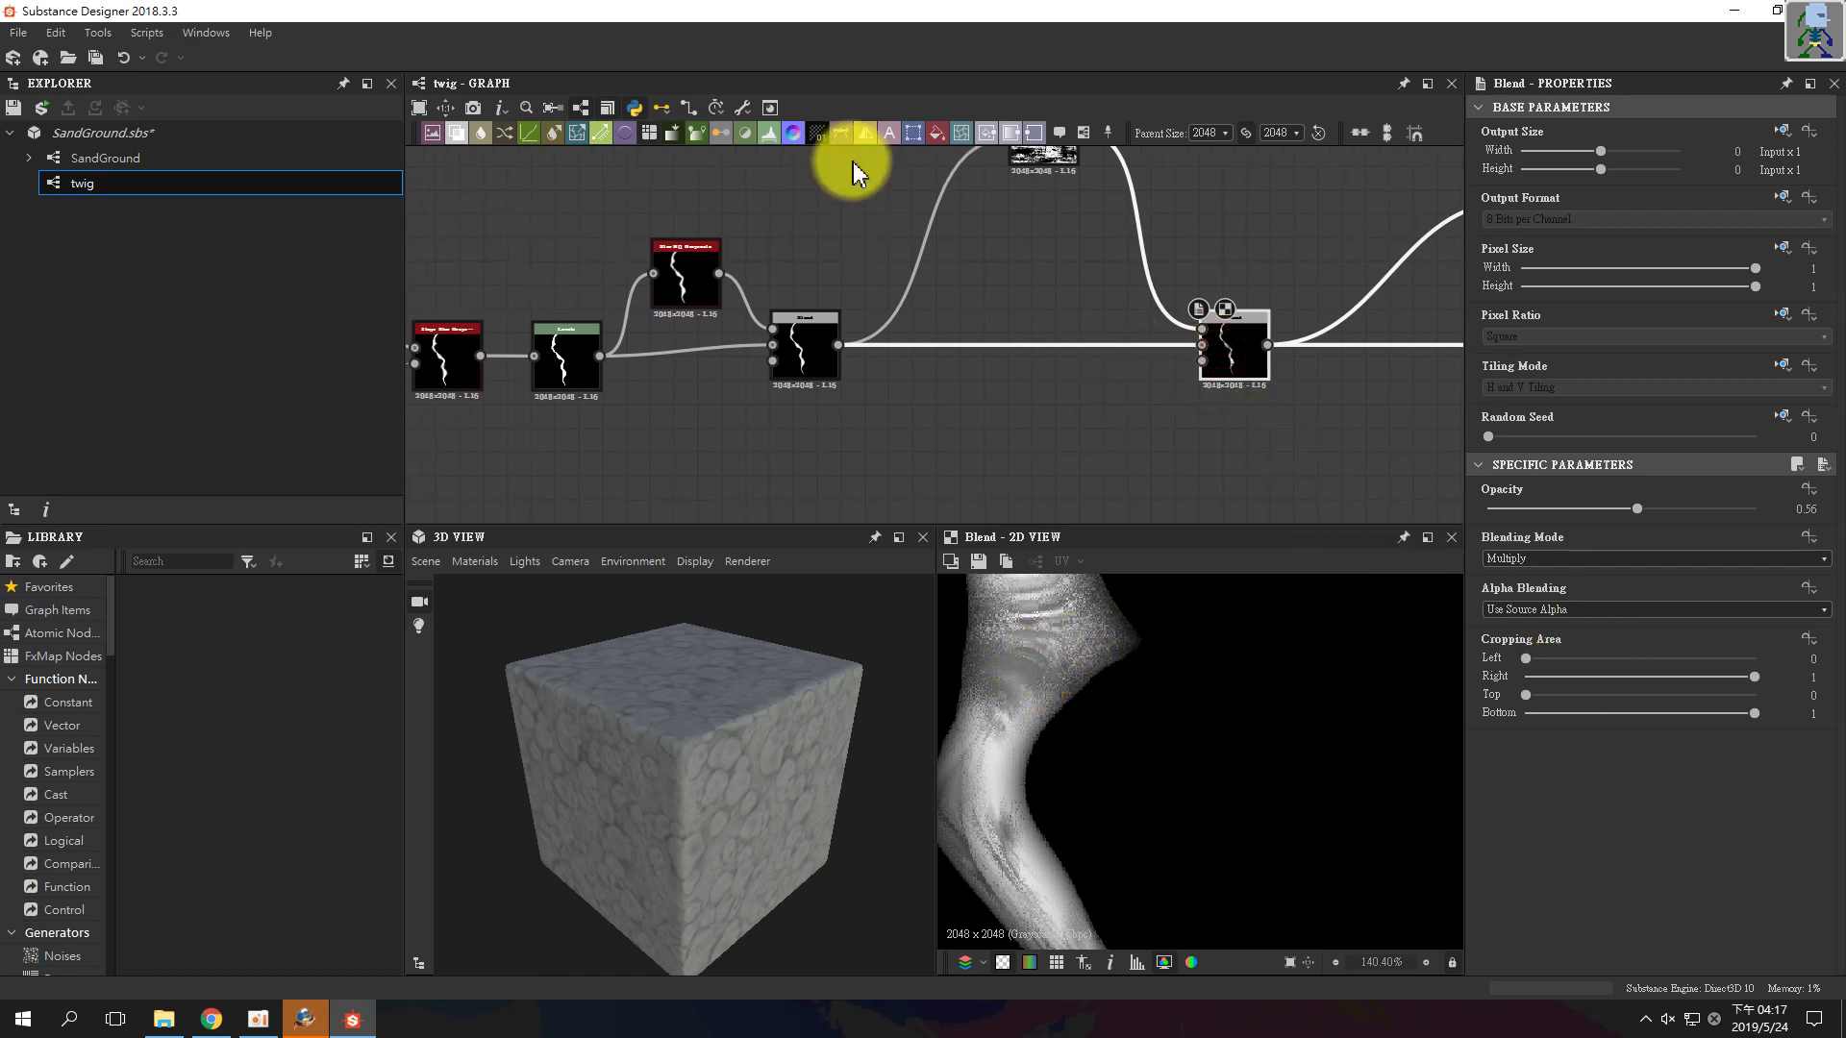
middle_click_drag(994, 166, 1074, 373)
left_click(1121, 352)
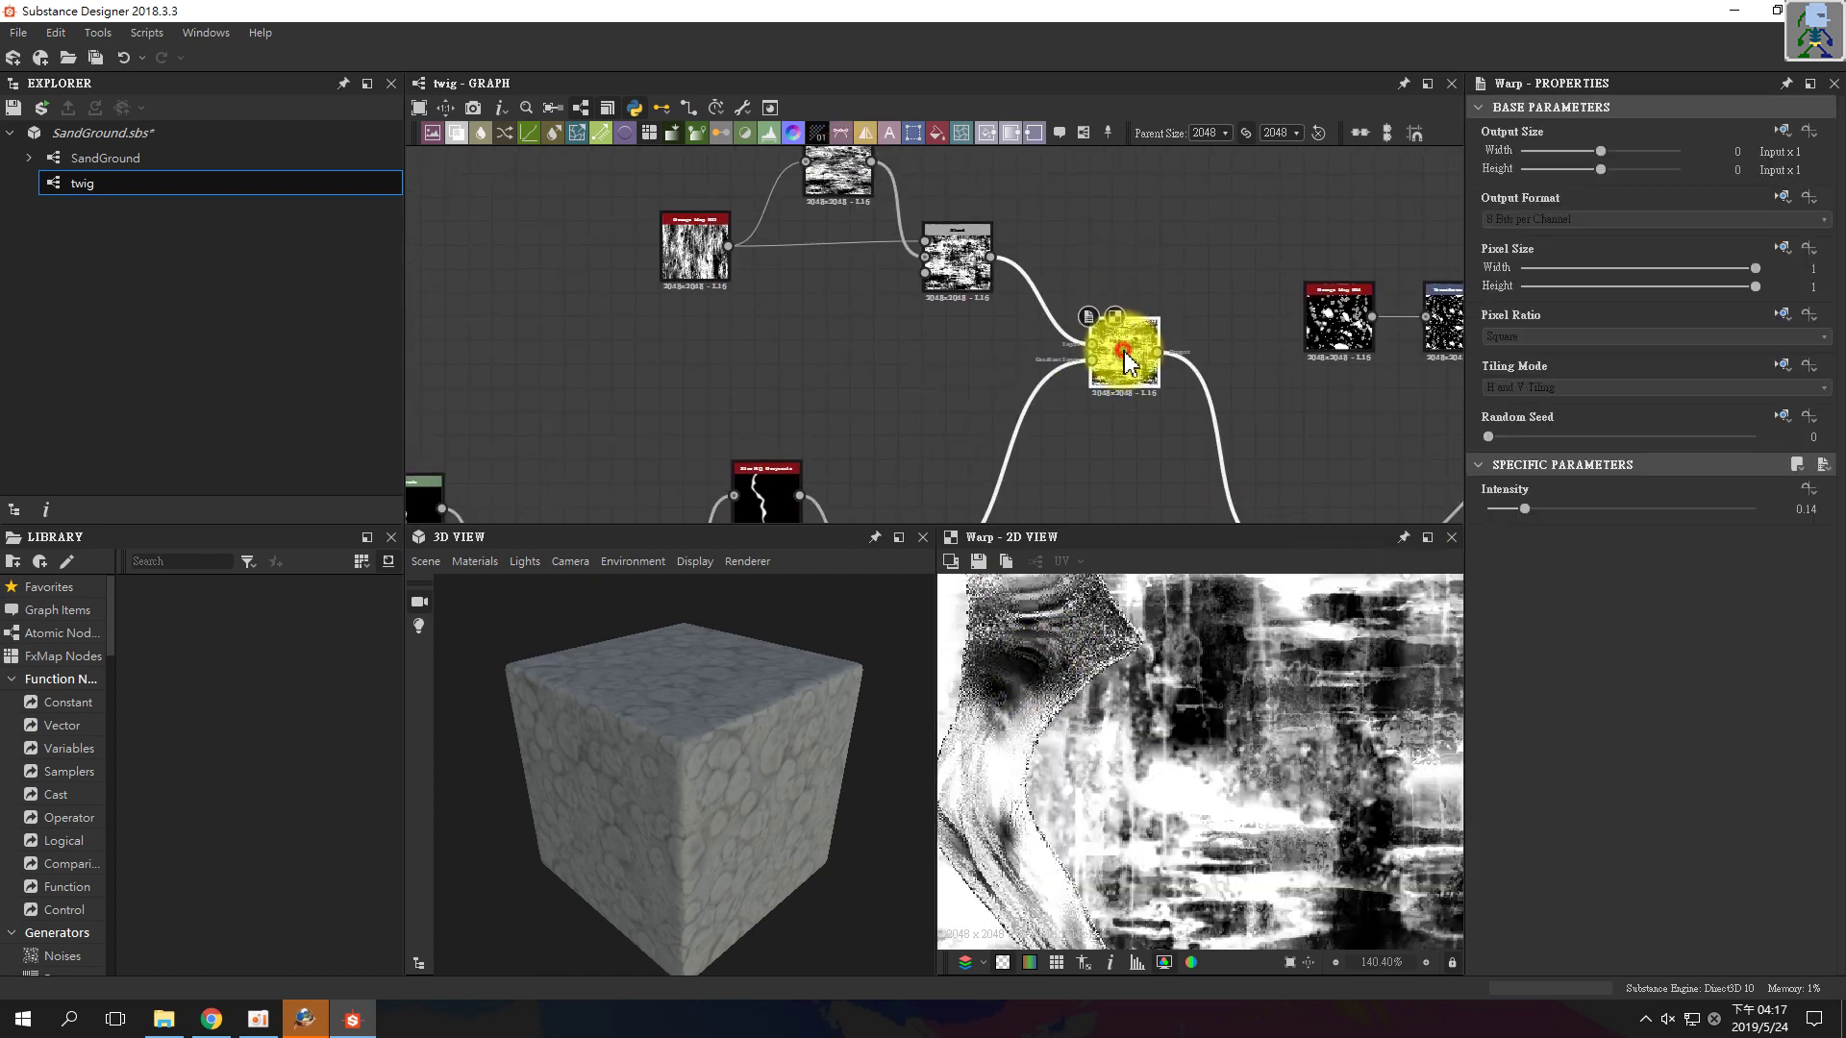
left_click_drag(1527, 508, 1513, 509)
- Display the bark Blend fed by the Warp node to check the twig's surface detail
scroll(1115, 344, "down", 3)
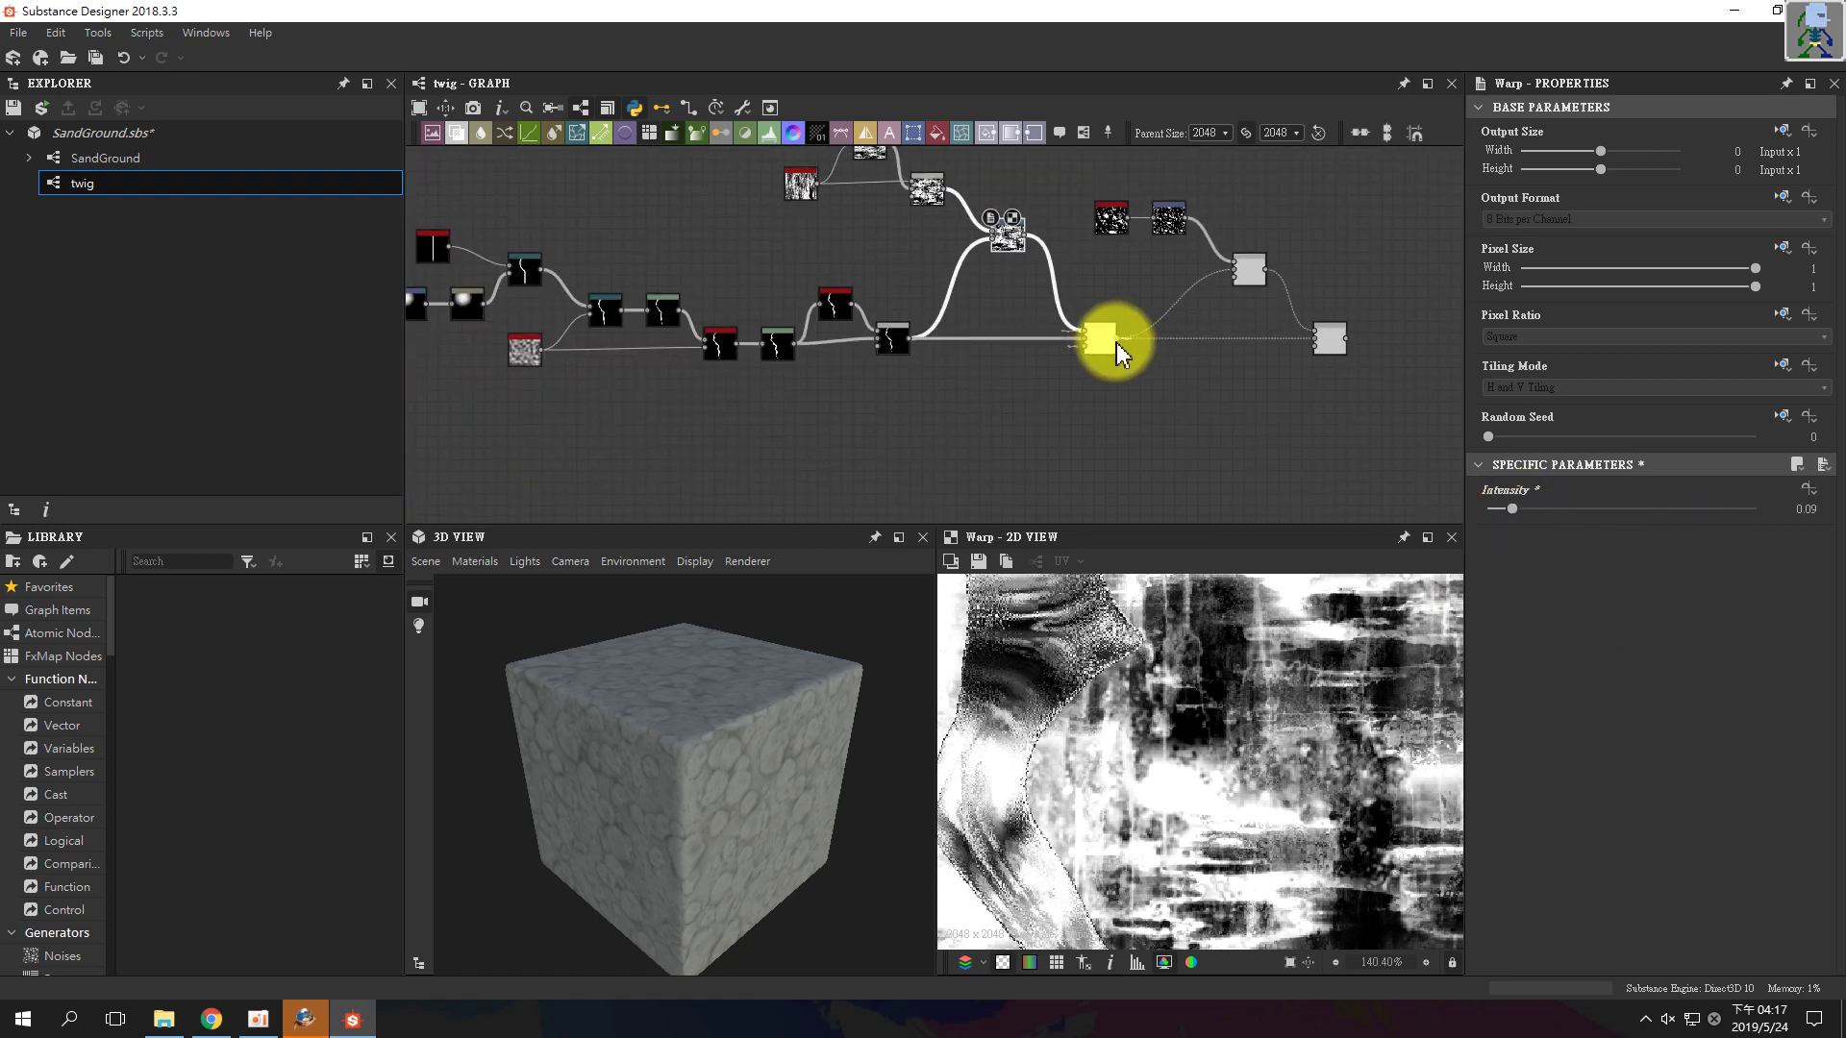
left_click(1104, 341)
scroll(1238, 304, "up", 3)
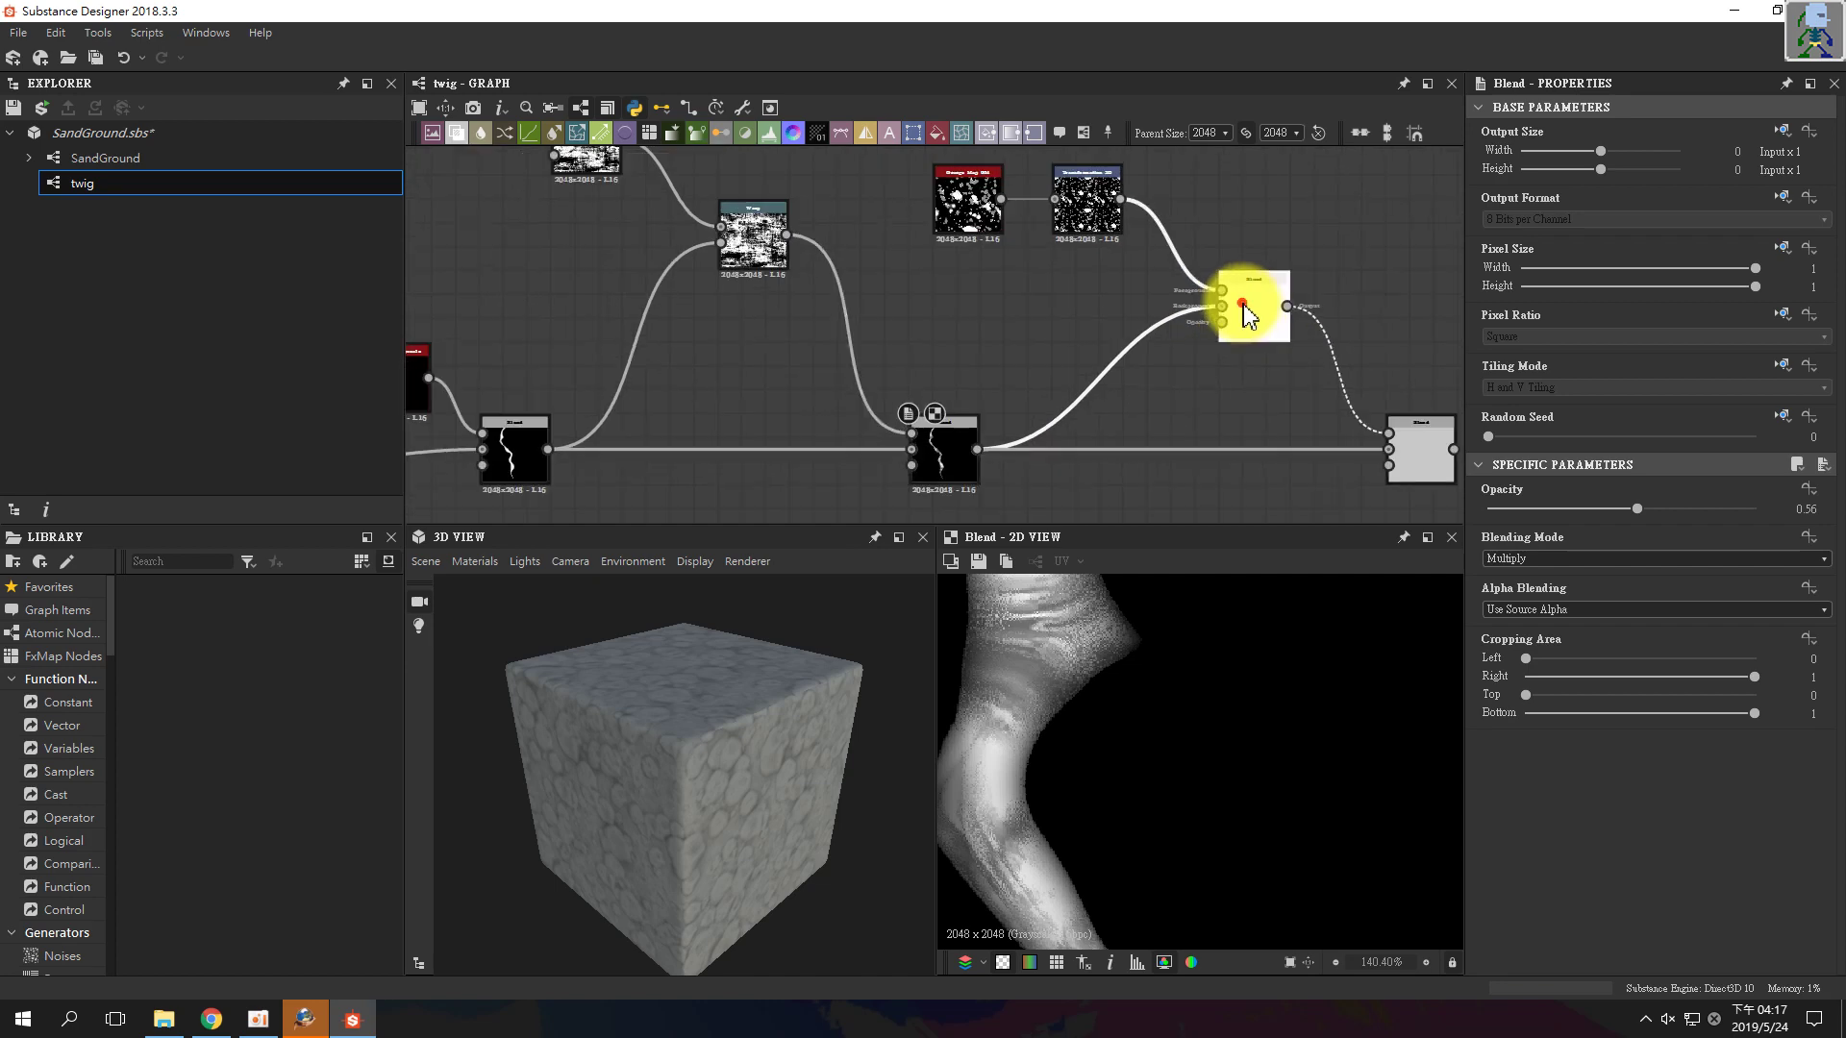
- Display the Blend fed by the transformed grunge map, try Screen blending, and set its blending mode to Overlay
left_click(1237, 301)
middle_click_drag(1225, 382, 1296, 444)
scroll(1216, 377, "down", 1)
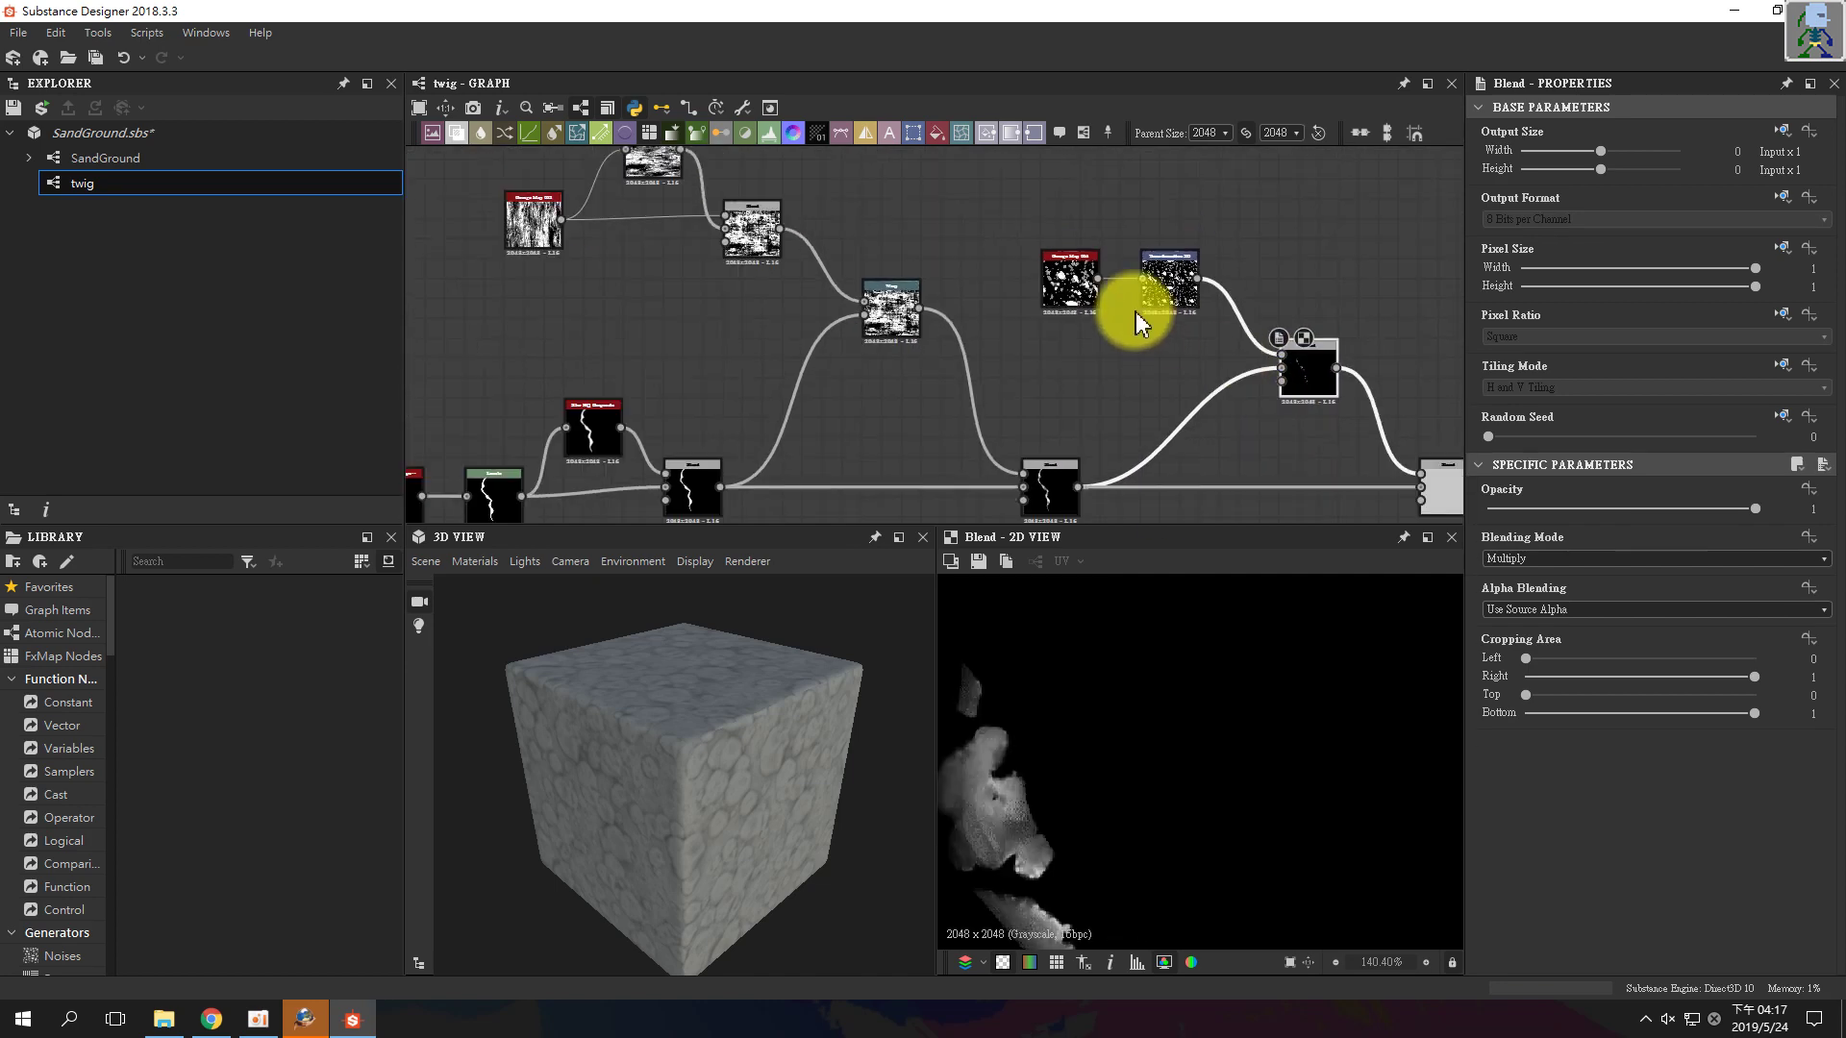
scroll(1297, 351, "up", 3)
left_click(1522, 557)
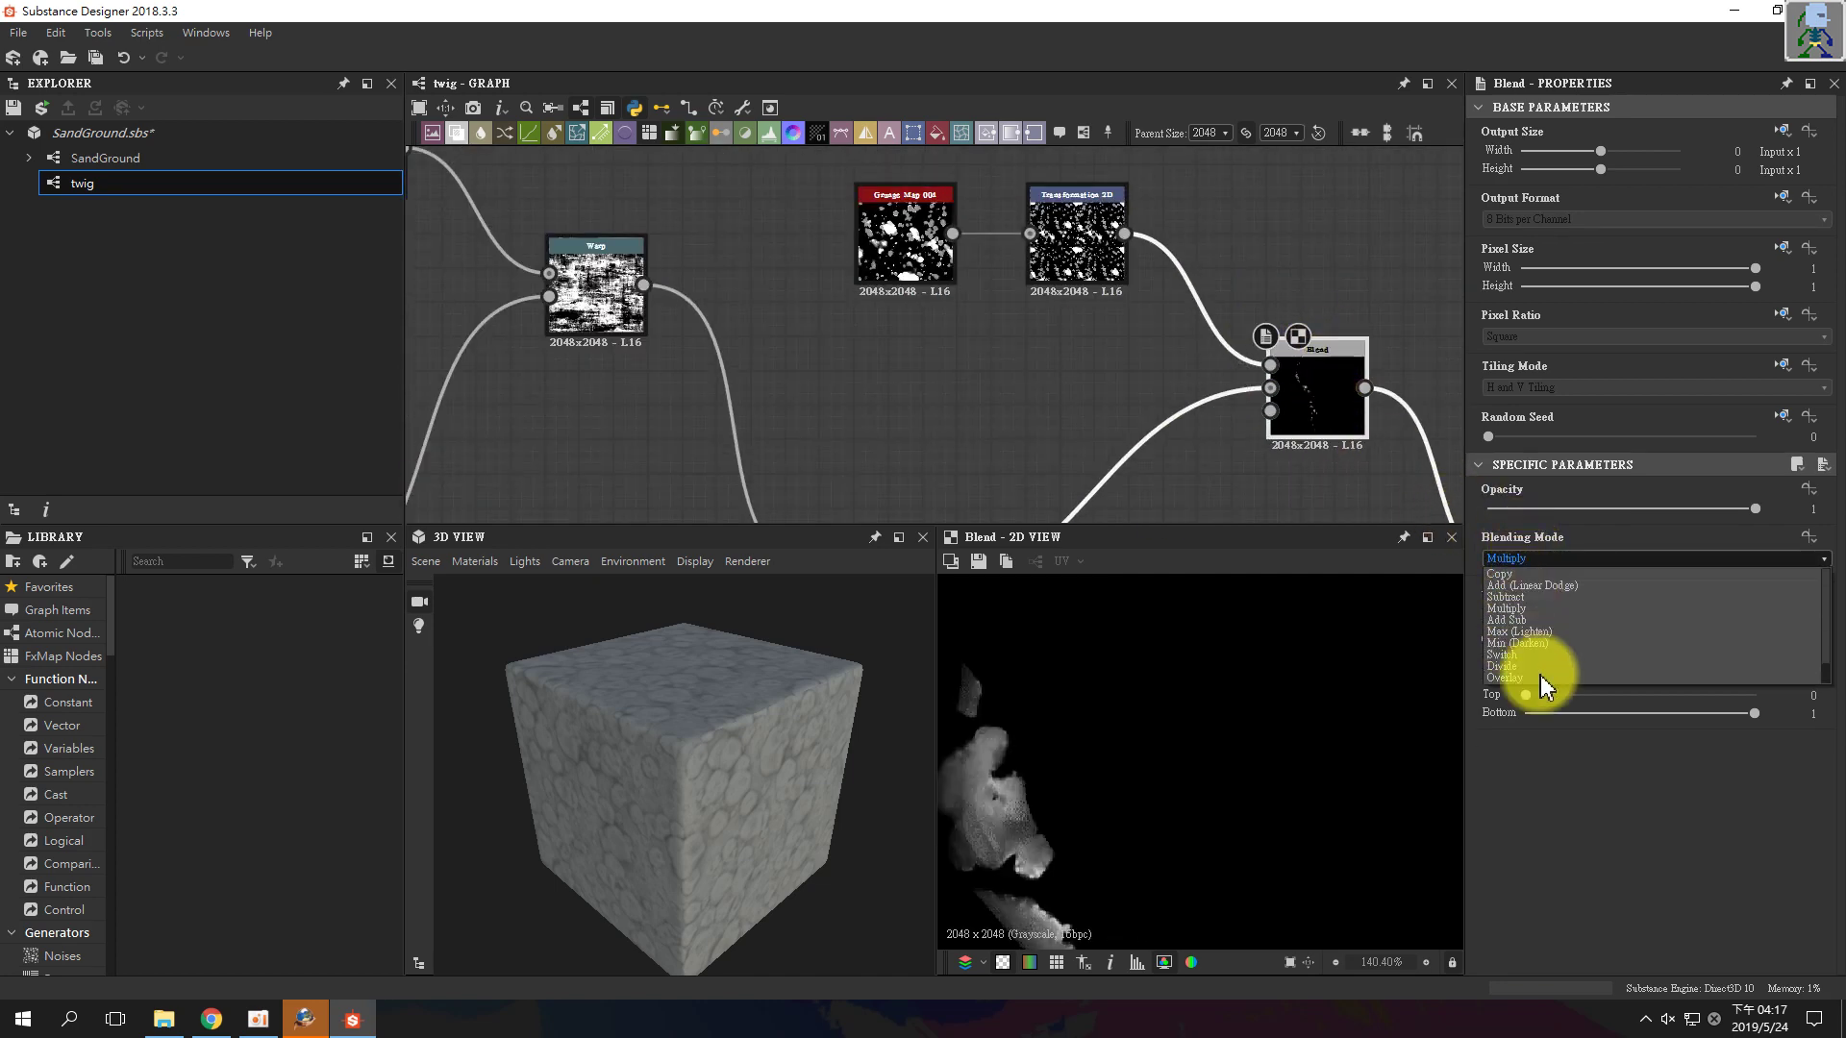
left_click(1541, 667)
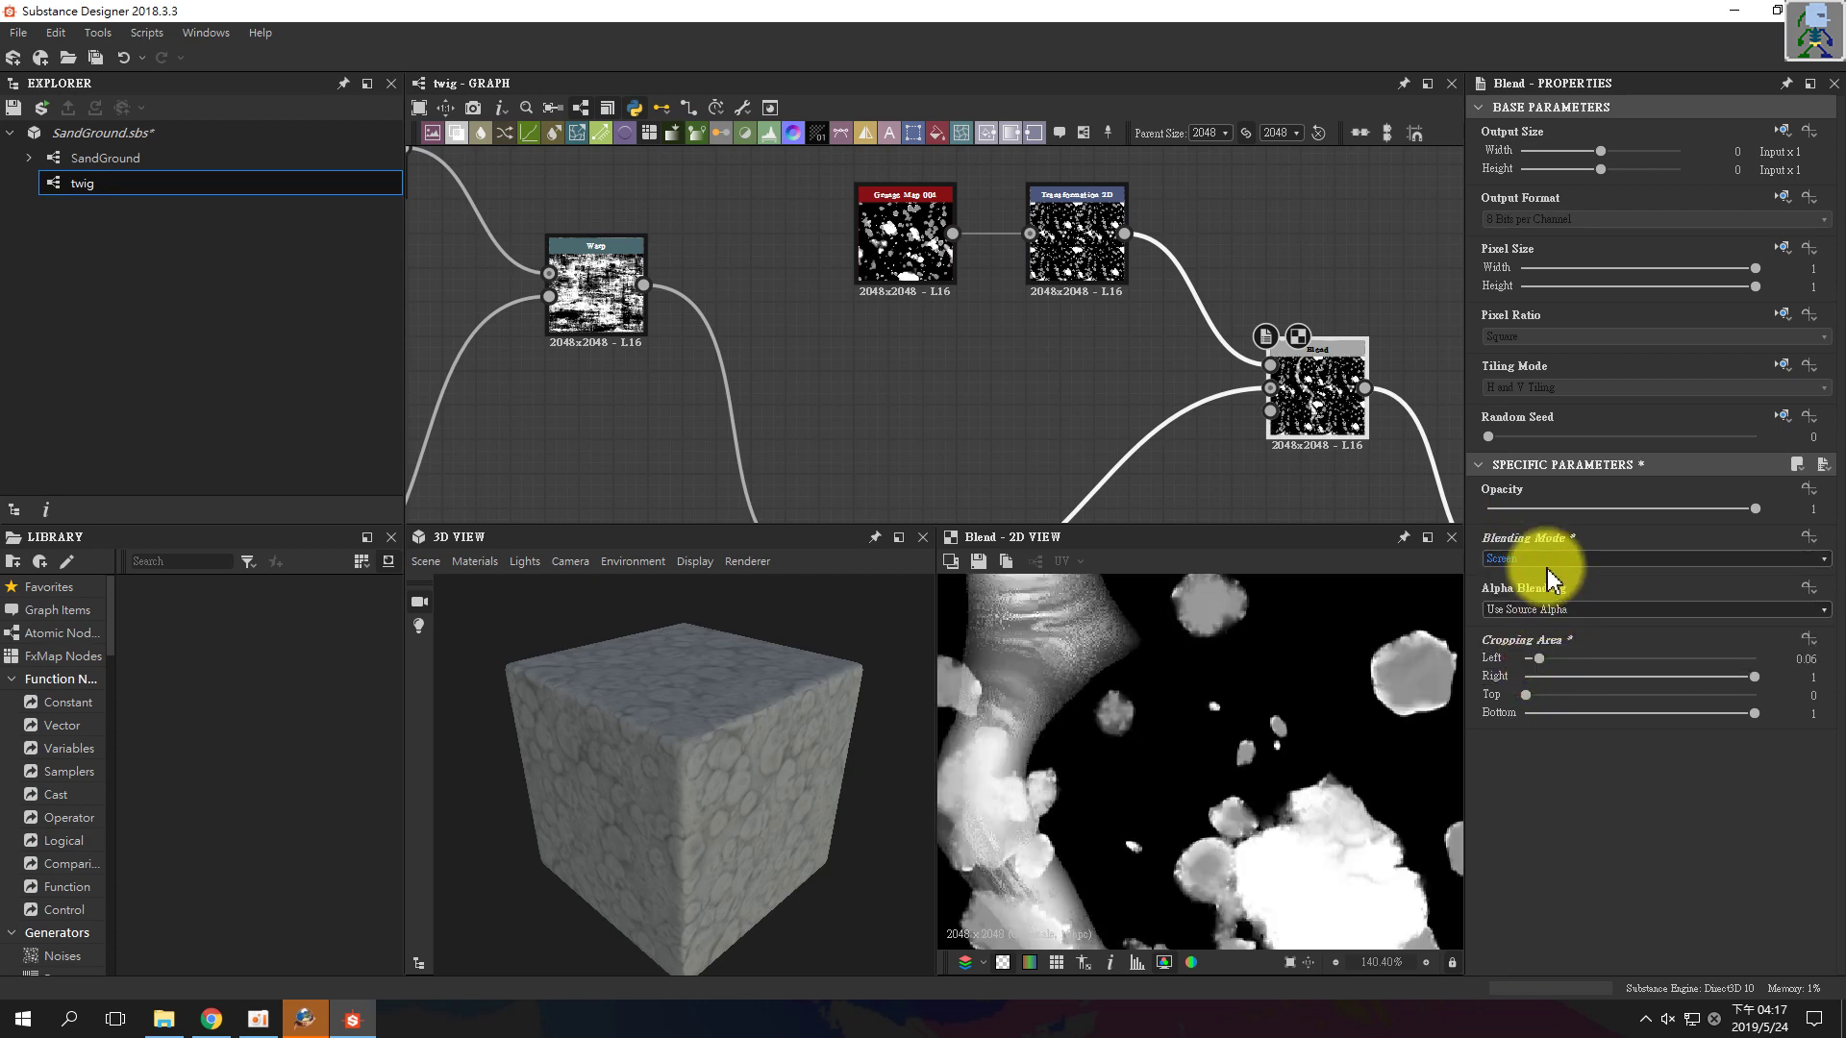
left_click(1538, 559)
left_click(1533, 655)
- Compare the bark Blend's settings with the final Blend and display the final Blend's whole twig
scroll(1183, 275, "down", 3)
scroll(1096, 297, "up", 4)
middle_click_drag(1127, 222, 967, 194)
middle_click_drag(1375, 439, 1150, 214)
scroll(1104, 257, "down", 2)
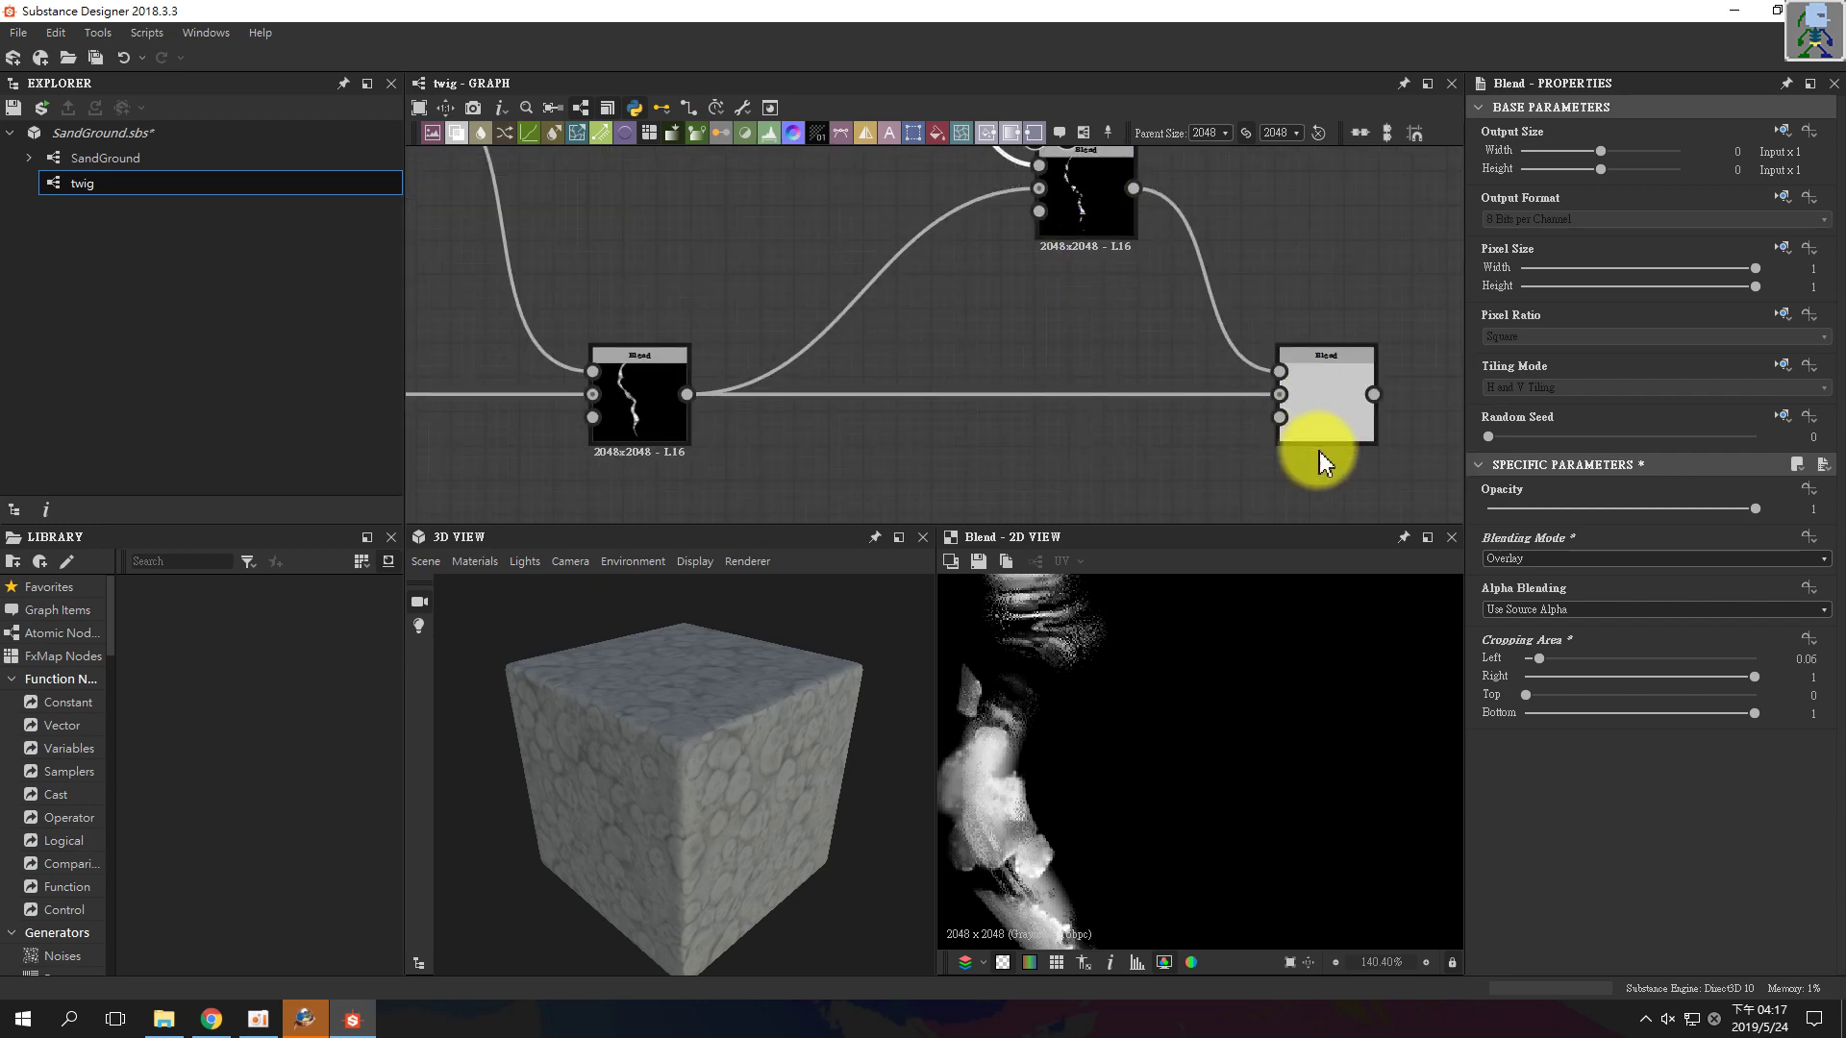
left_click(631, 402)
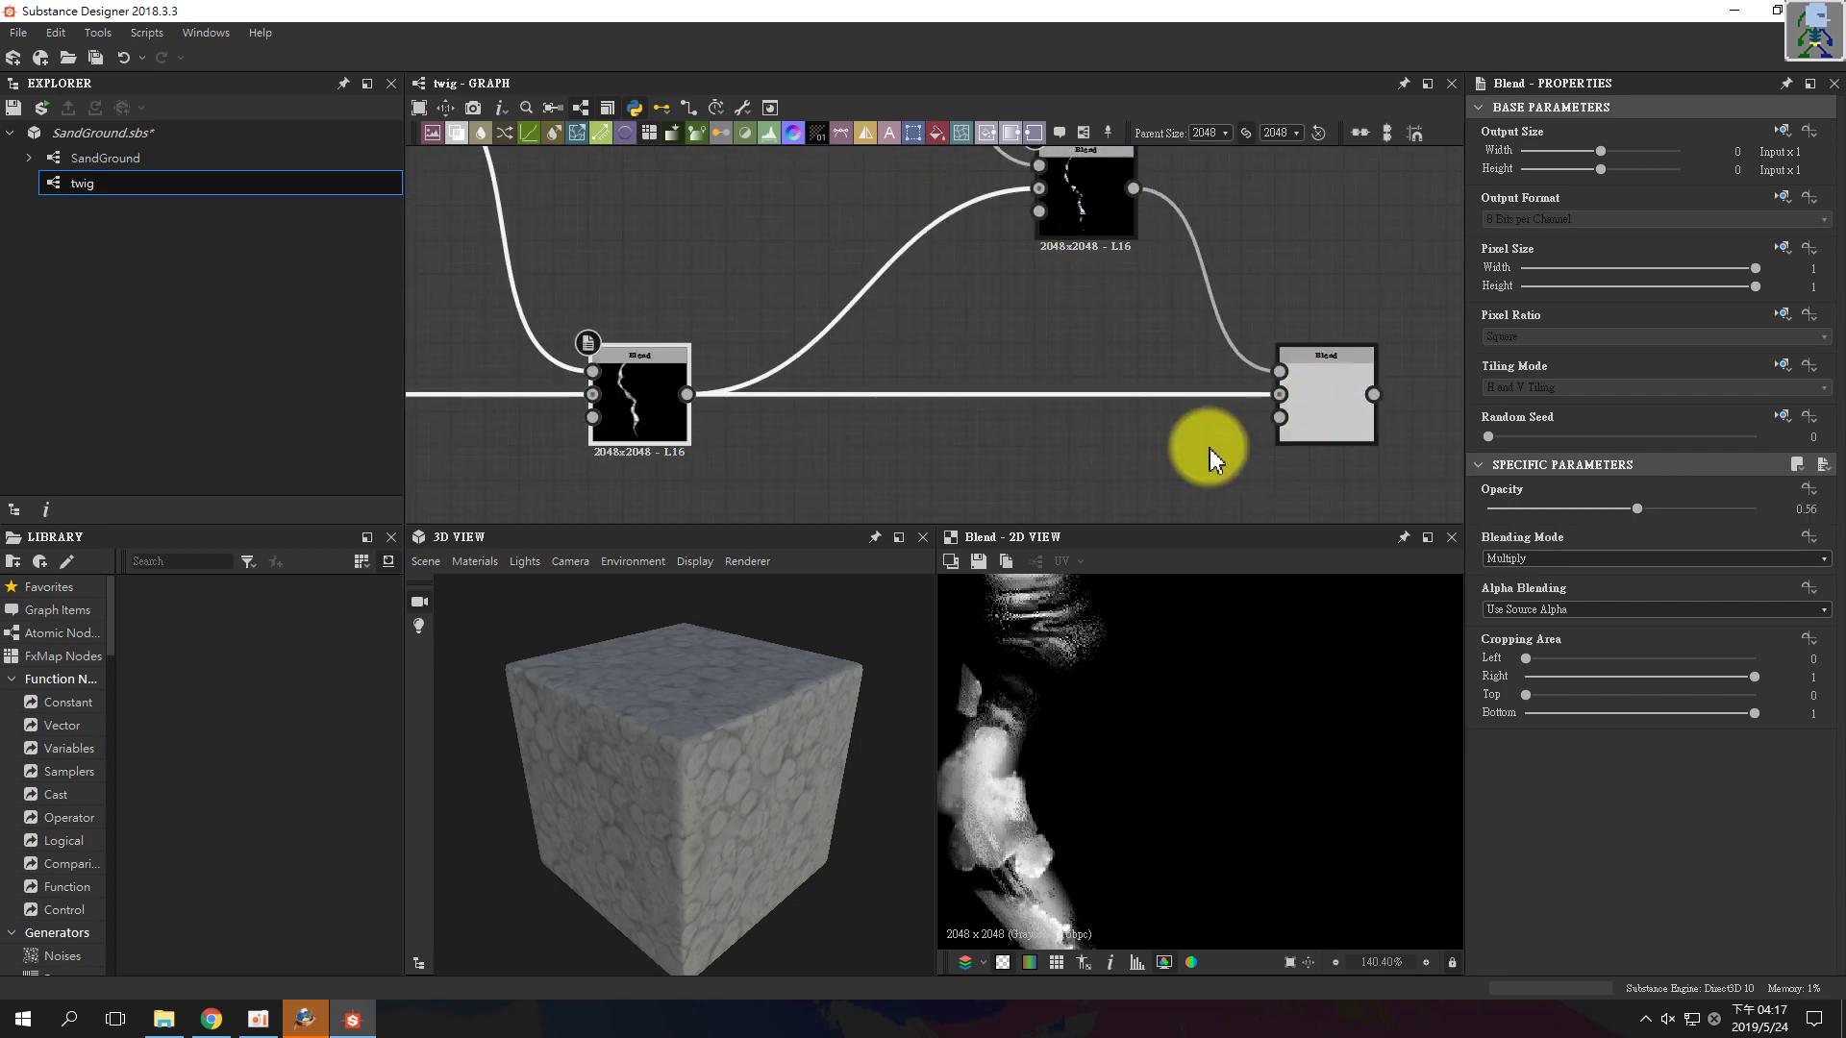
left_click(1327, 398)
scroll(1181, 766, "down", 5)
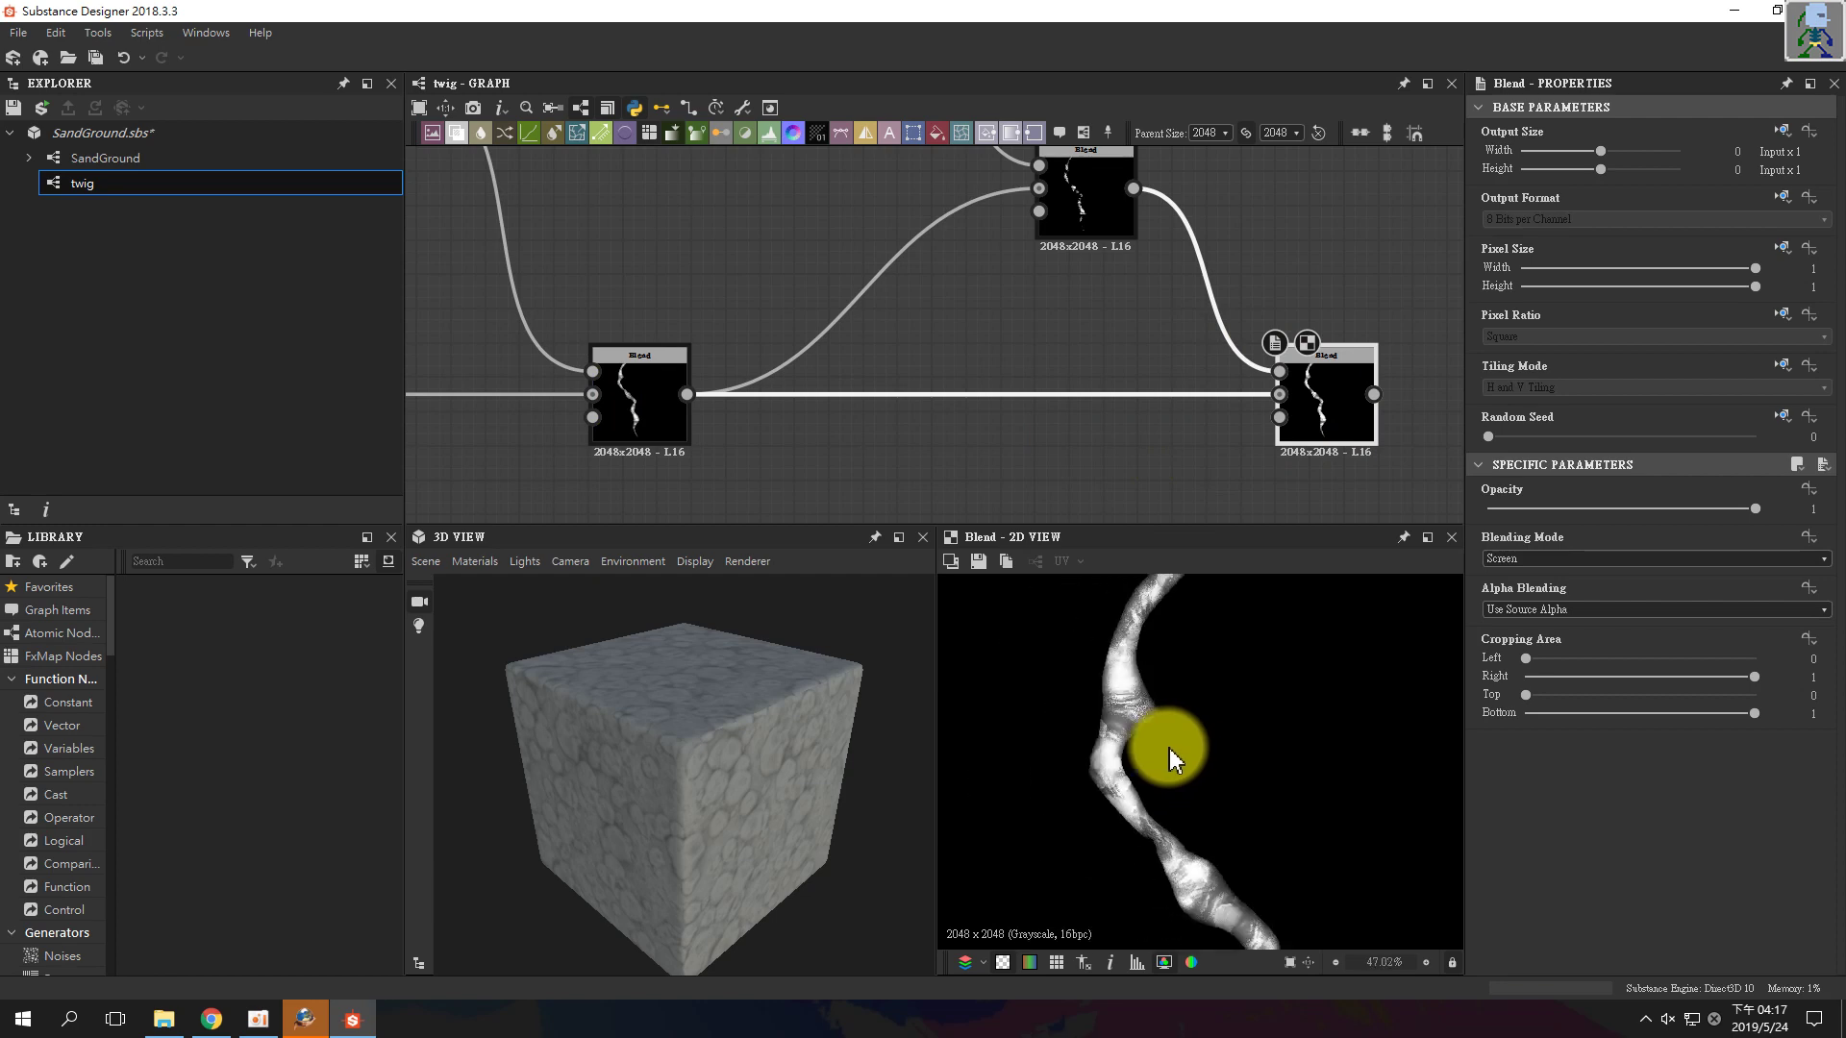
scroll(1250, 707, "down", 1)
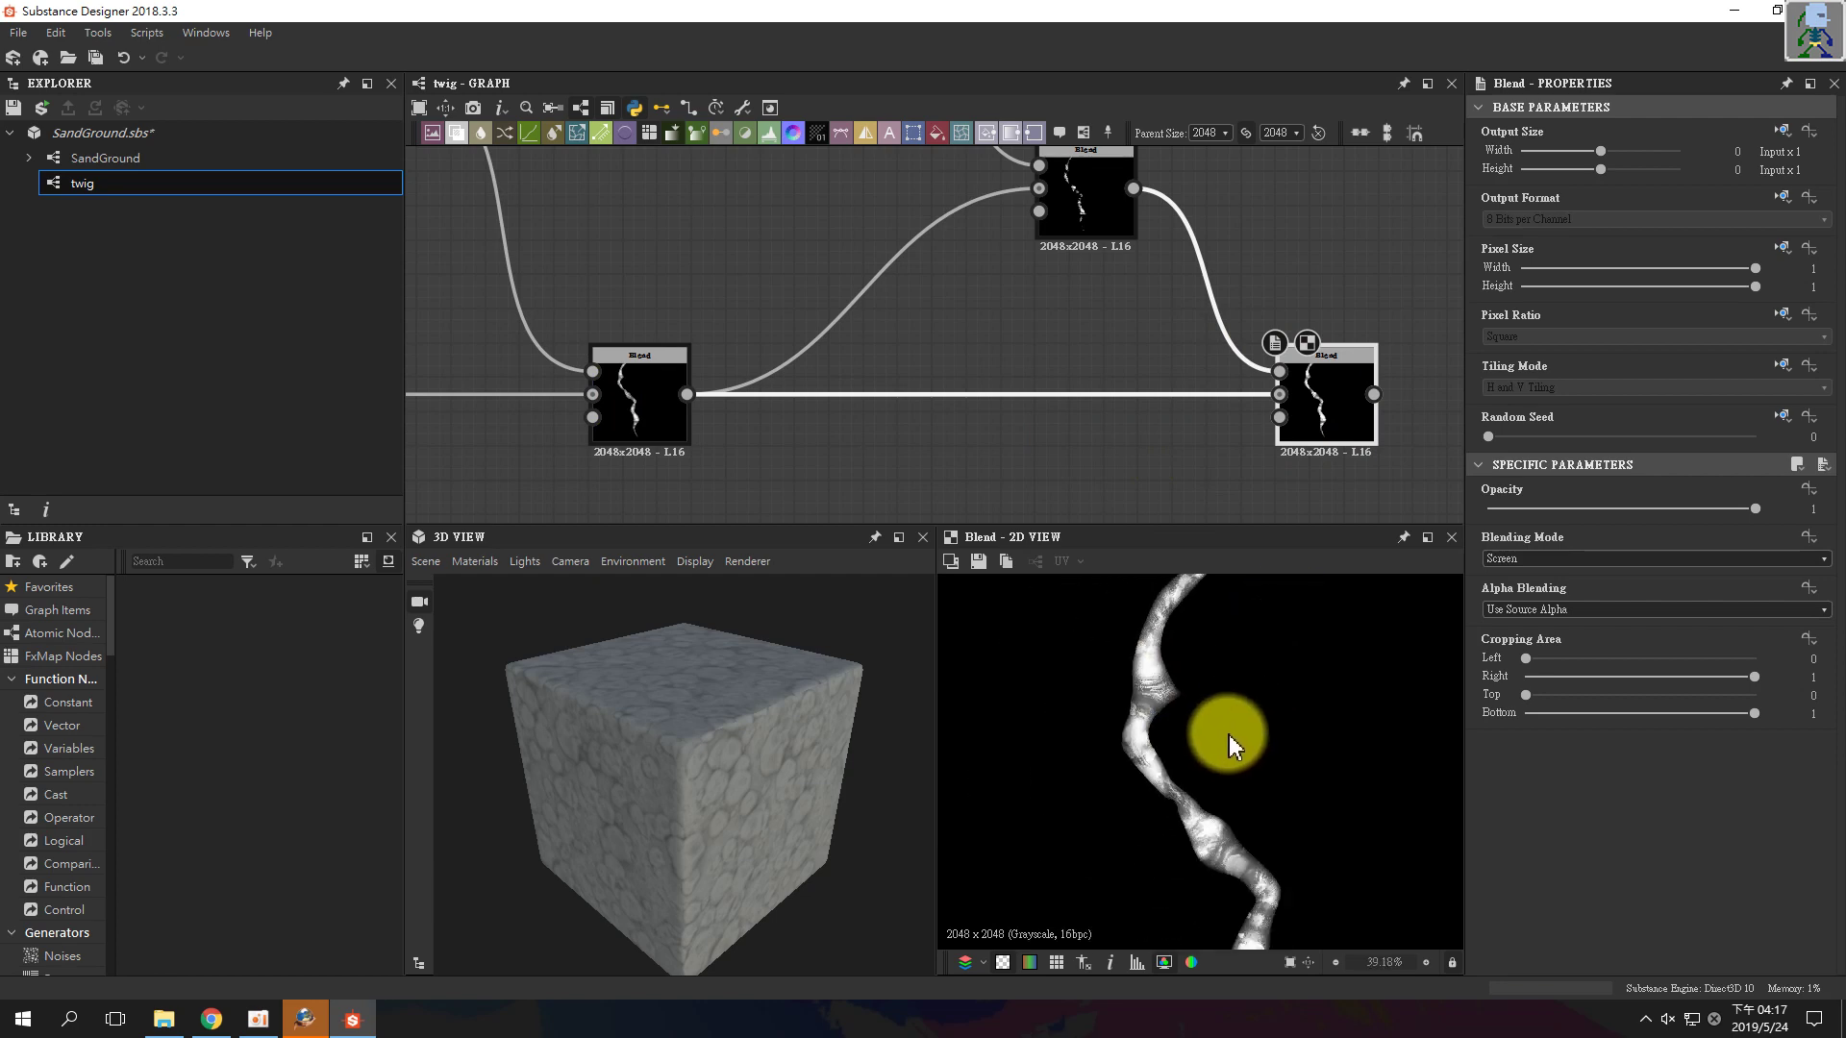
- Try the Soft Light blending mode on the final Blend and return it to Screen
left_click(1602, 559)
left_click(1529, 678)
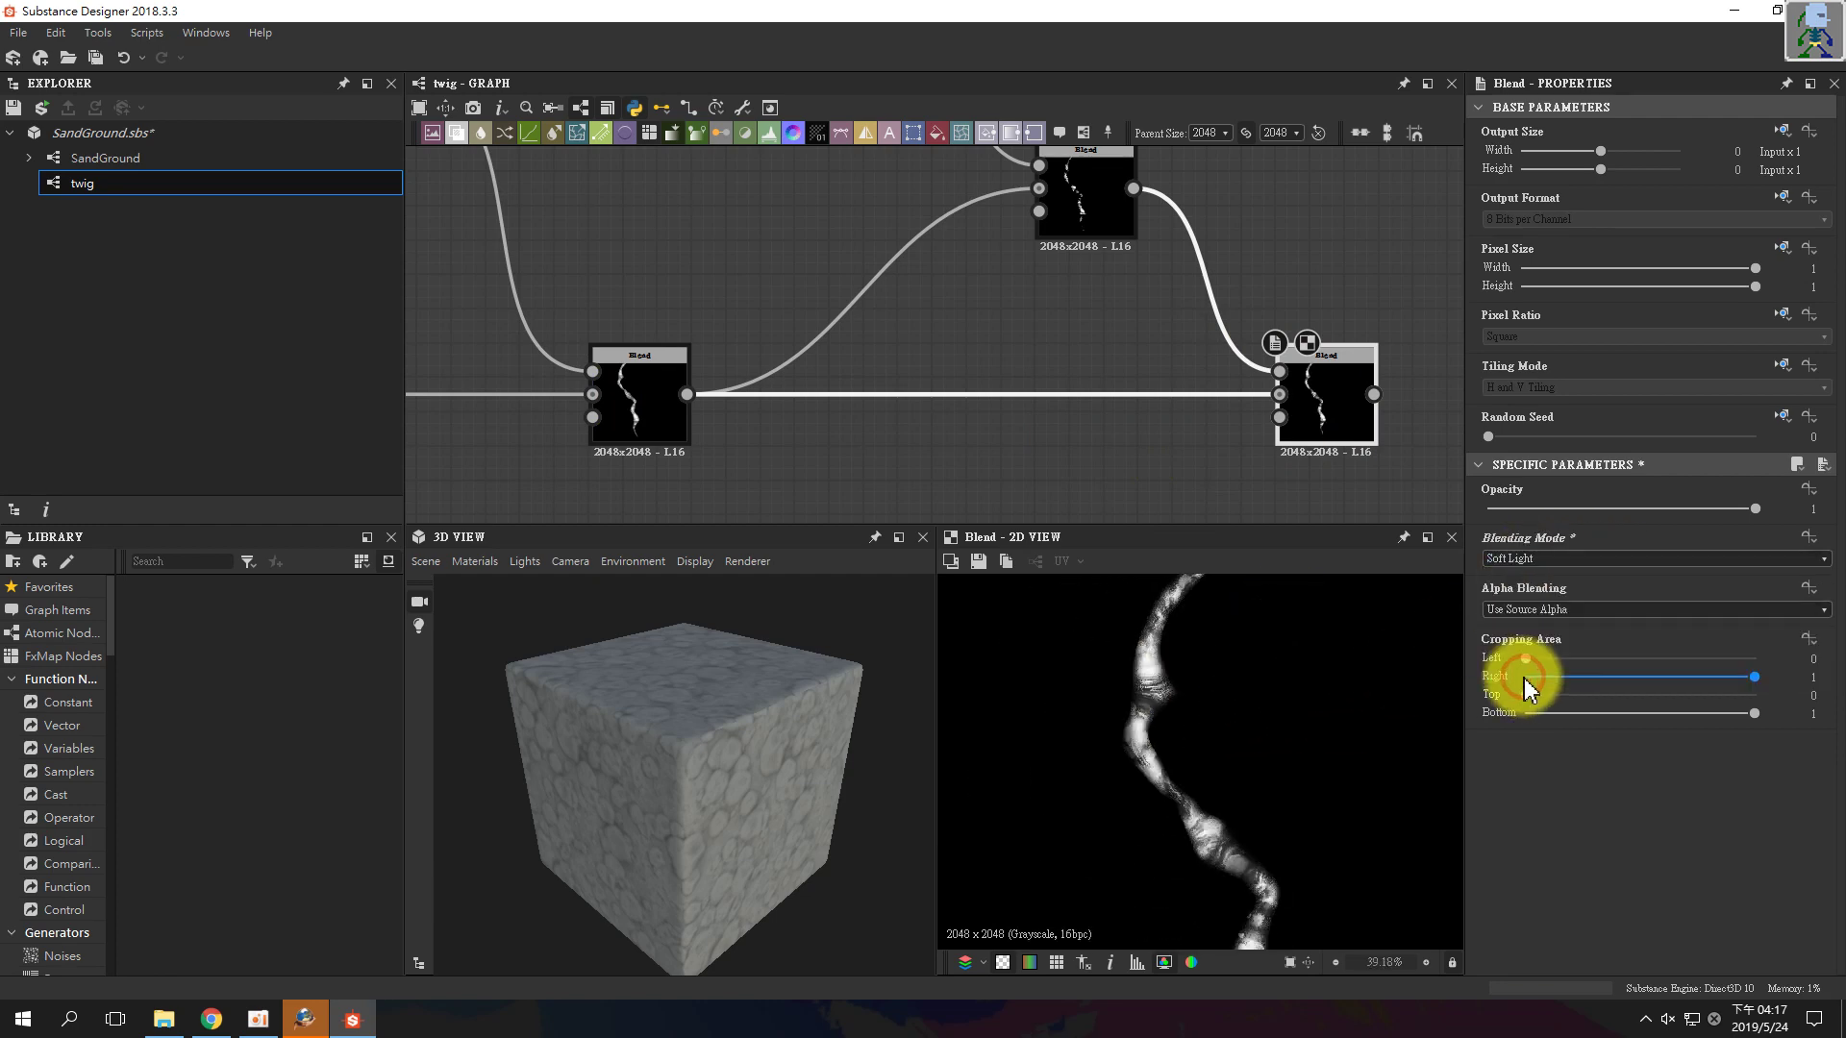
left_click(1558, 560)
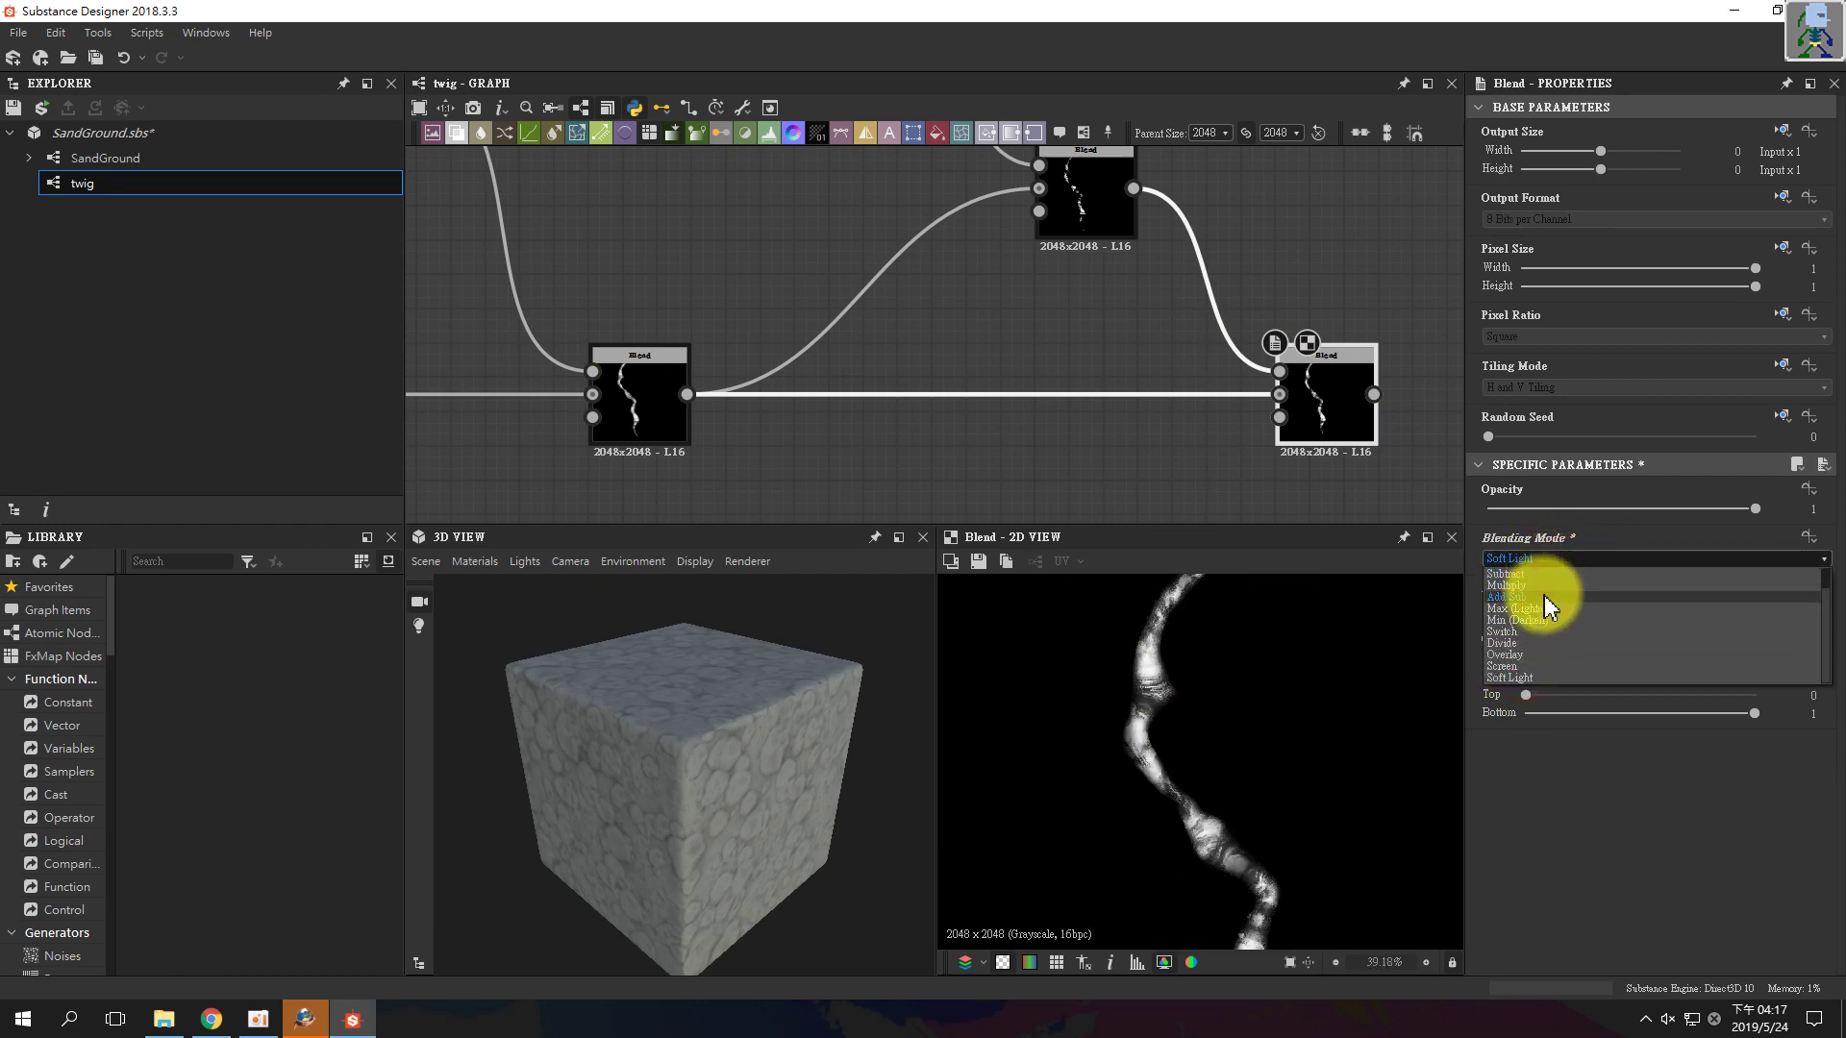
left_click(1528, 666)
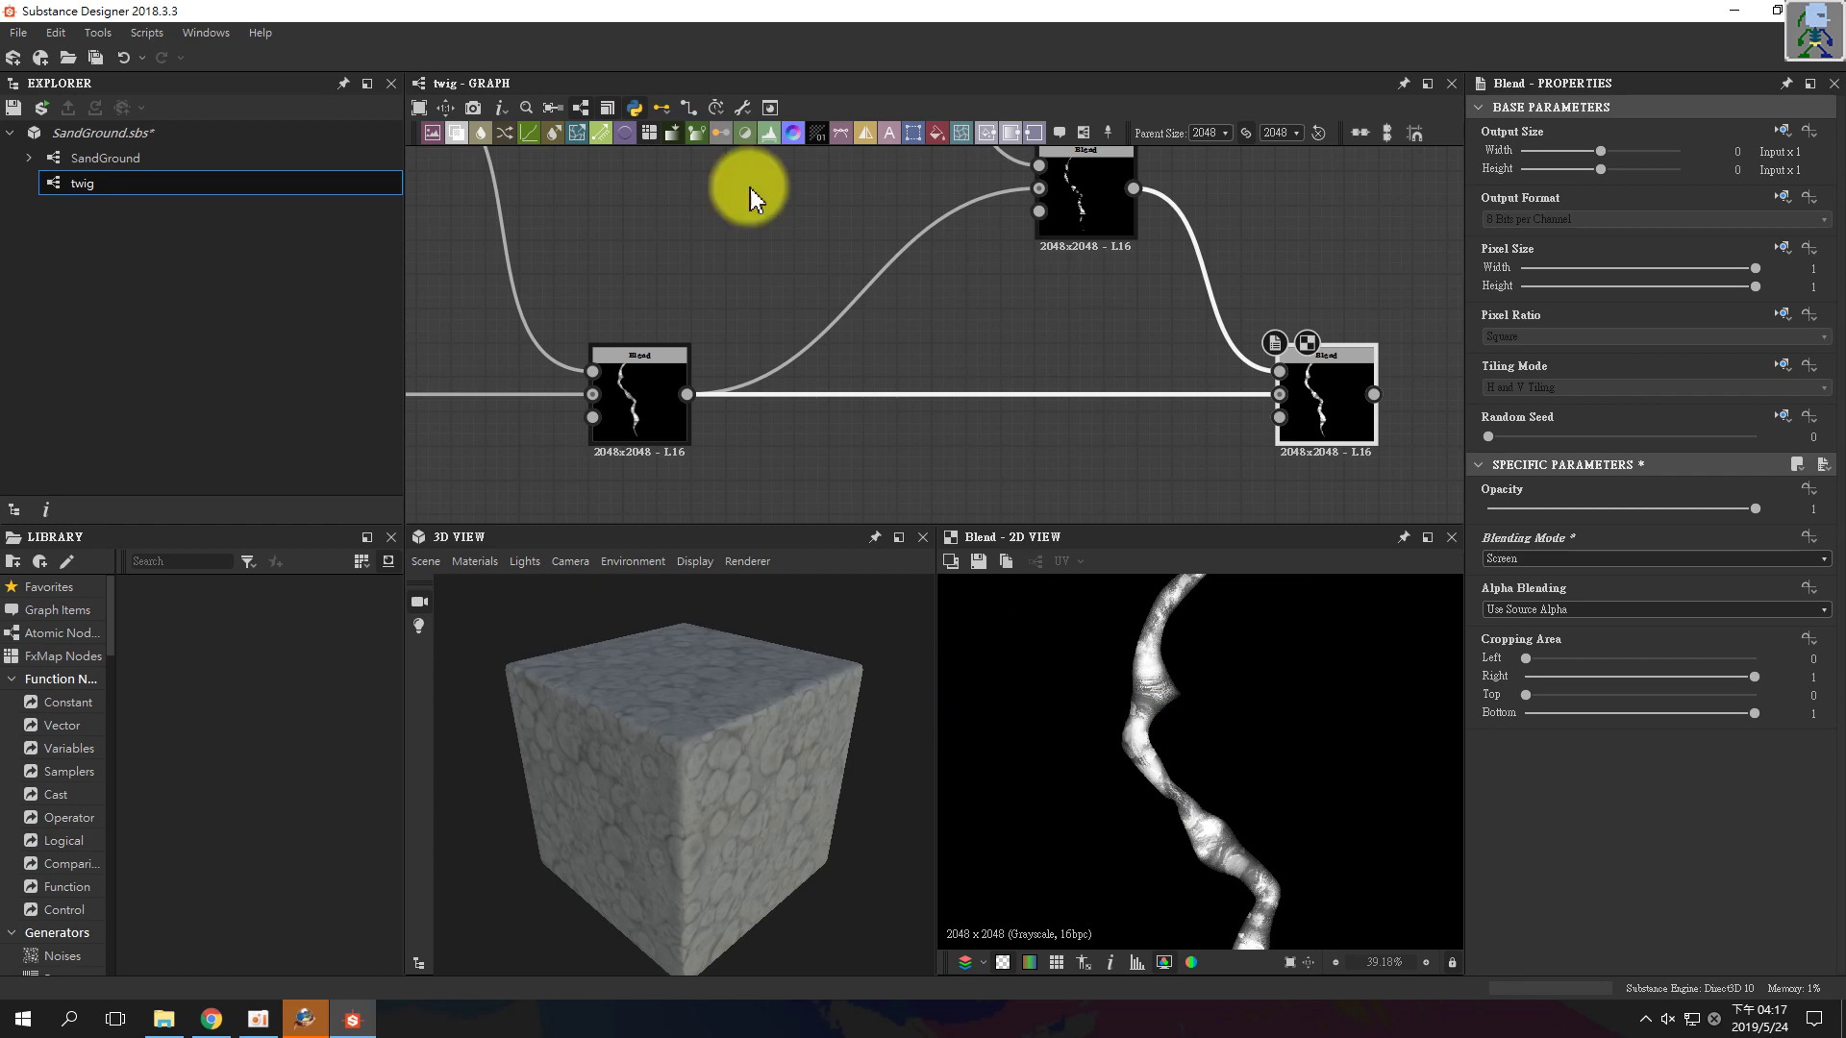
- Review the twig graph's node chain from the source Shape through the warp, levels and blur nodes to the final Blend
scroll(707, 279, "down", 5)
middle_click_drag(702, 279, 1162, 271)
middle_click_drag(705, 306, 1101, 300)
mouse_move(709, 313)
middle_mouse_down()
mouse_move(820, 313)
mouse_move(676, 395)
mouse_move(677, 457)
middle_mouse_up()
scroll(663, 308, "up", 2)
scroll(675, 442, "down", 1)
scroll(692, 302, "up", 3)
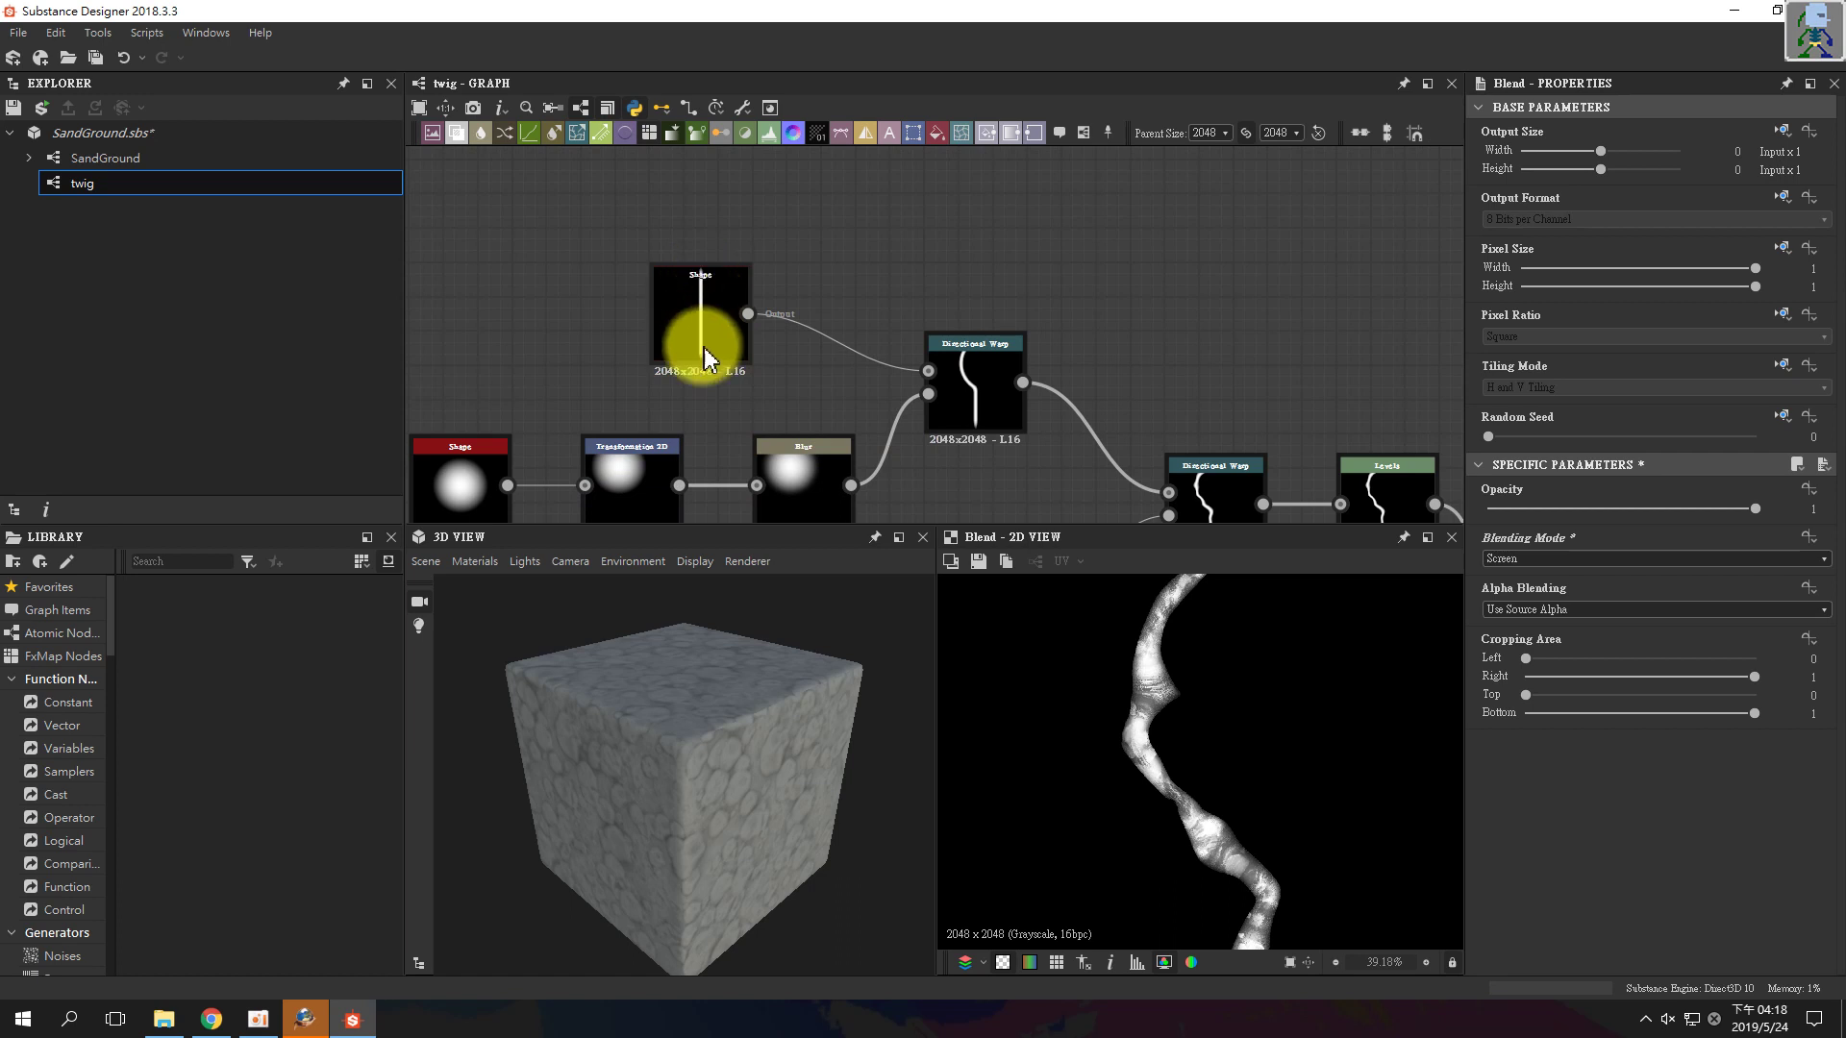
middle_click_drag(693, 356, 679, 222)
middle_click_drag(625, 347, 470, 347)
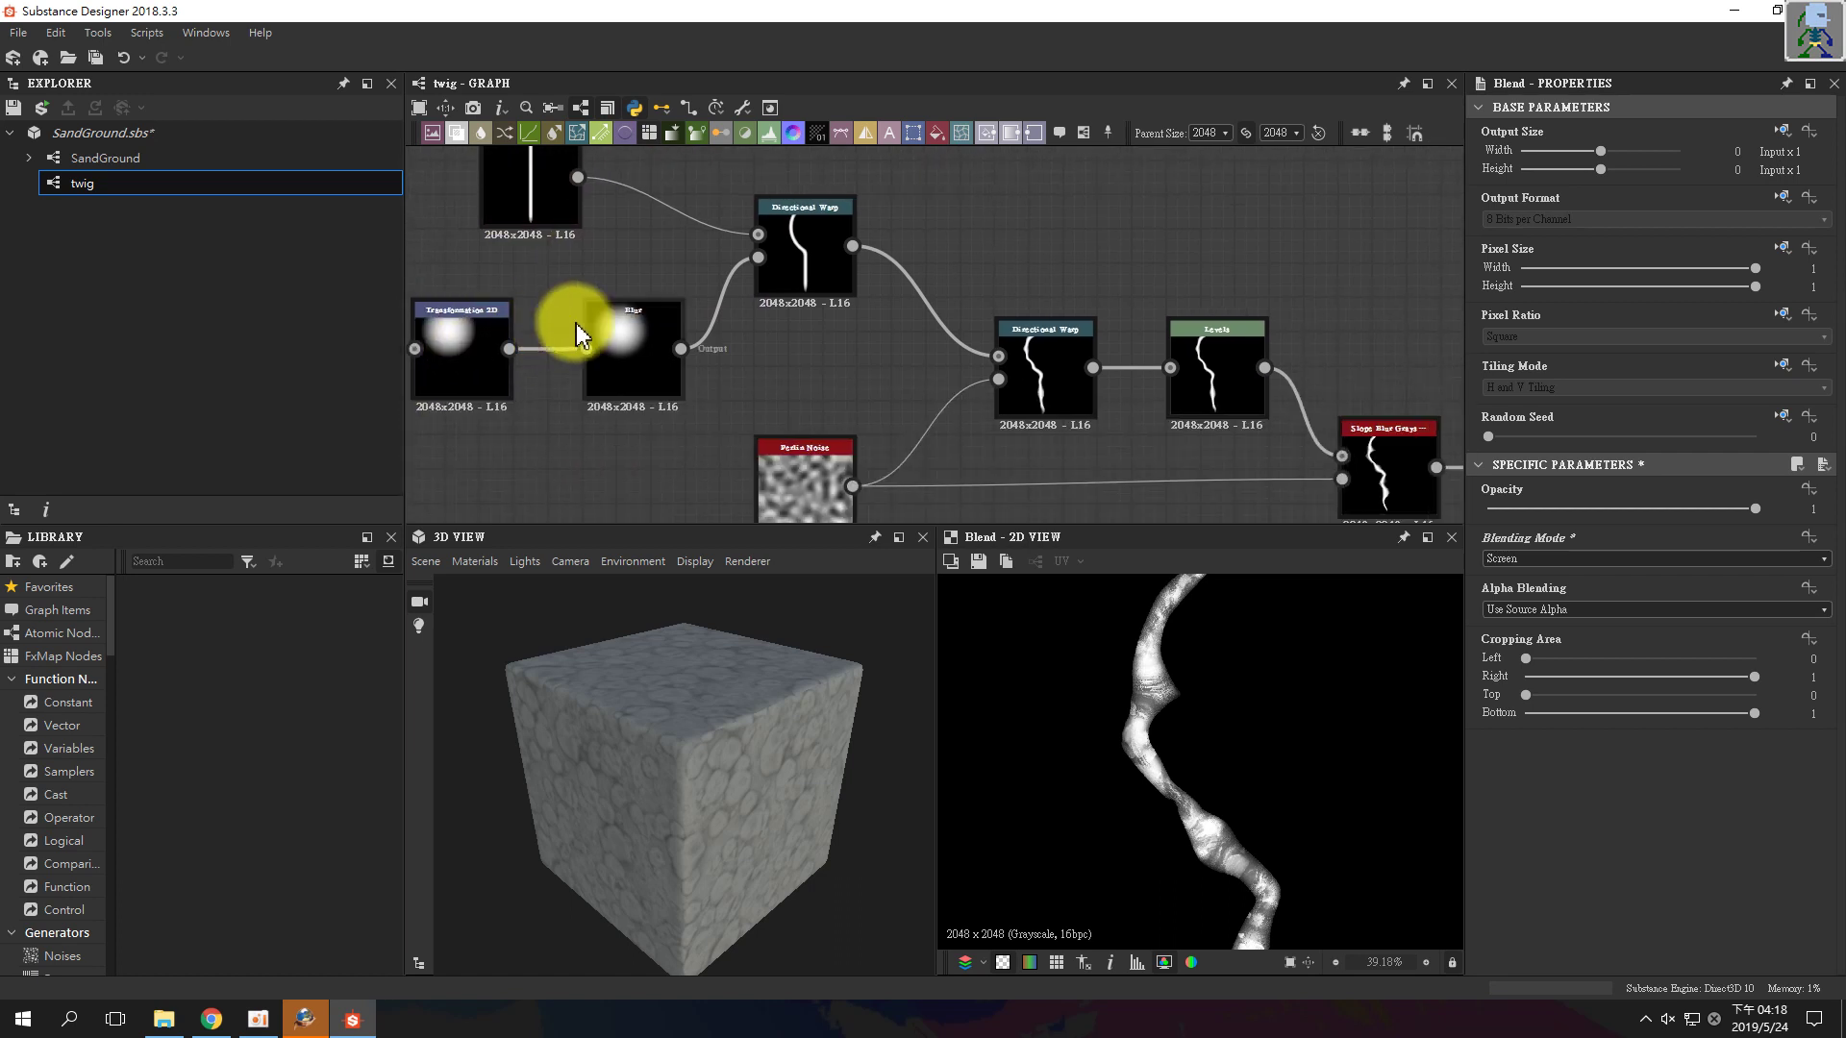
middle_click_drag(866, 450, 615, 358)
middle_click_drag(818, 279, 642, 264)
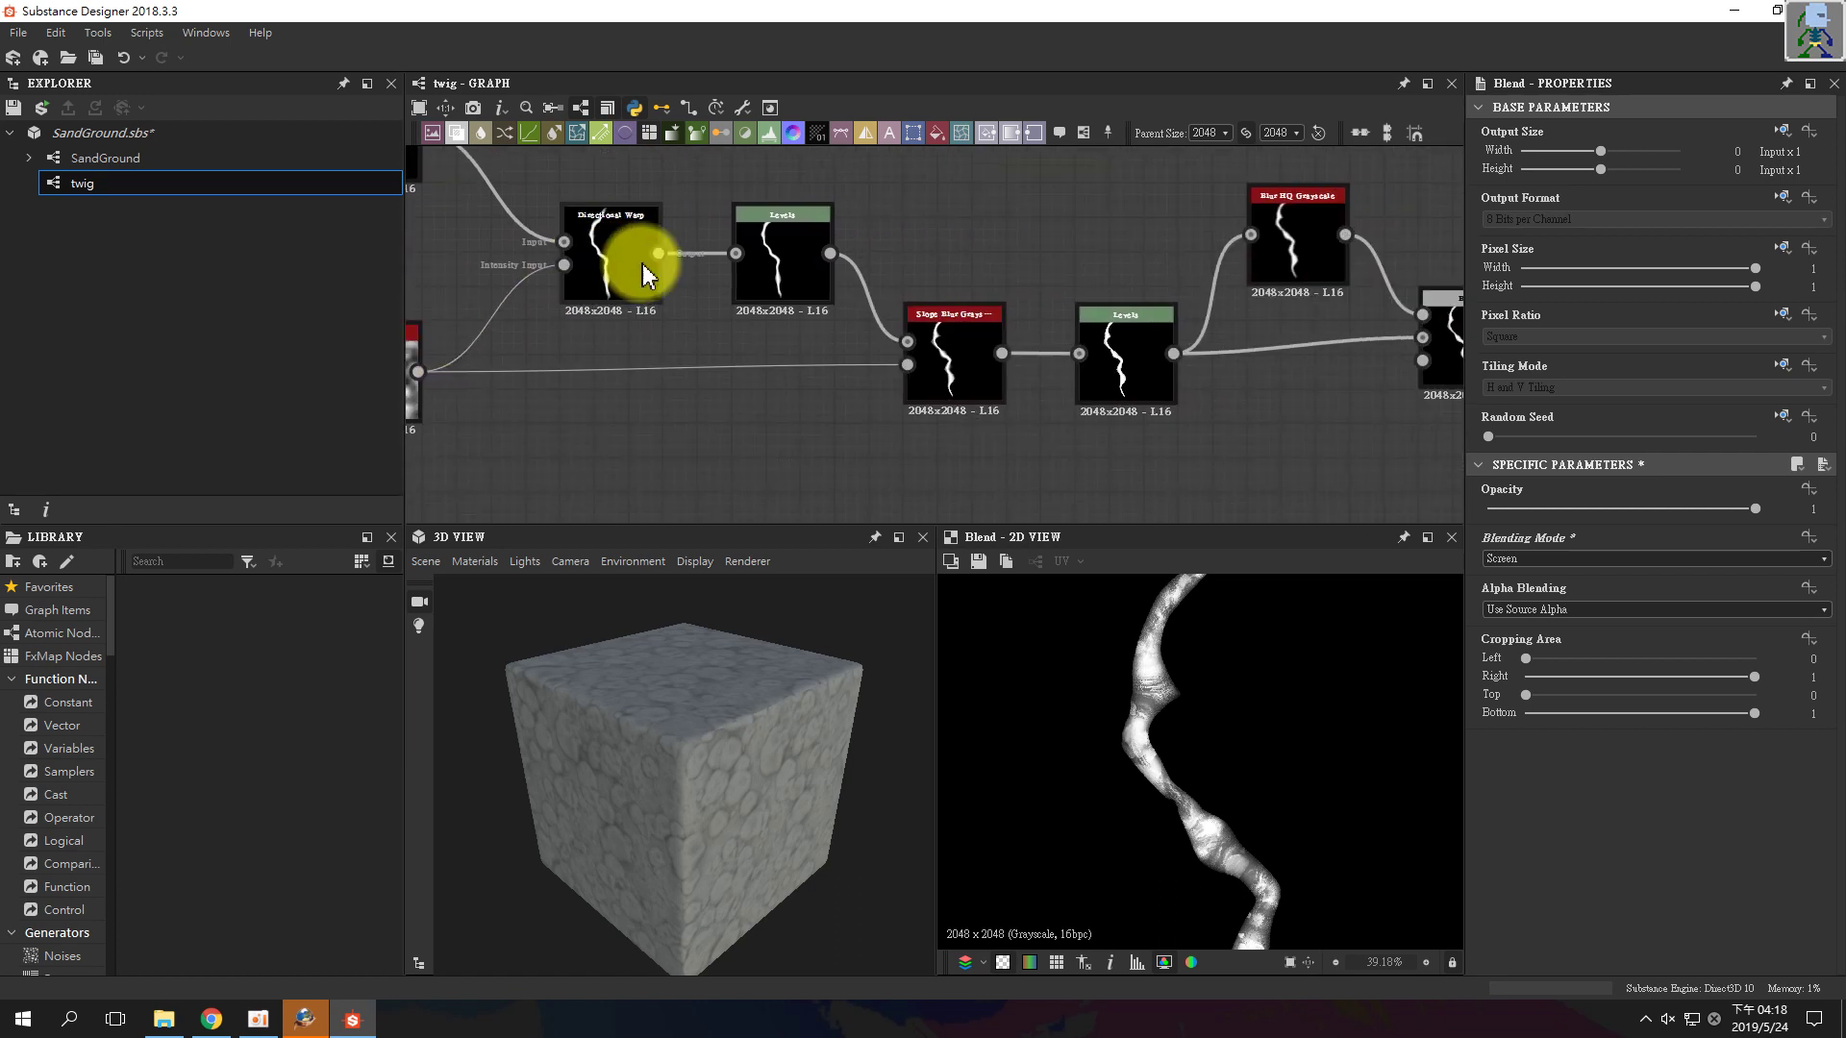
middle_click_drag(1013, 308, 938, 304)
scroll(933, 305, "down", 1)
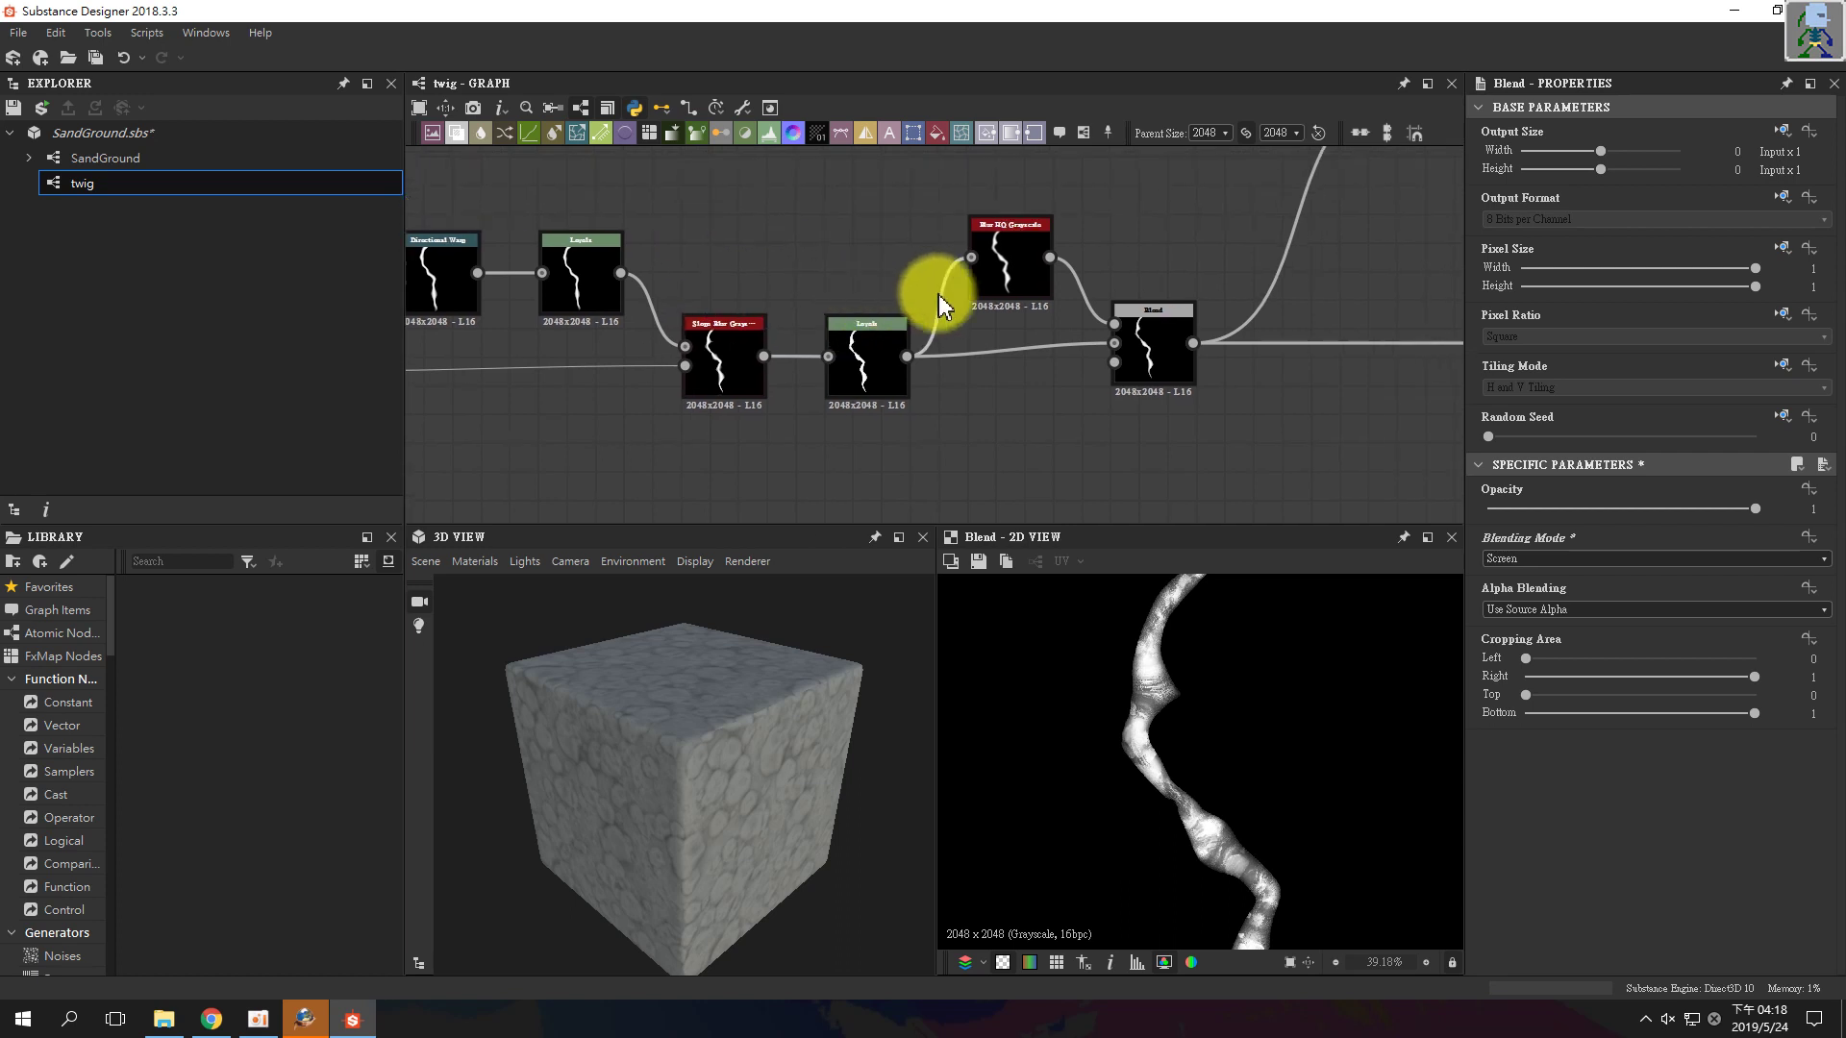
middle_click_drag(1104, 330, 577, 503)
middle_click_drag(1171, 469, 863, 325)
middle_click_drag(963, 161, 841, 311)
middle_click_drag(1236, 447, 942, 314)
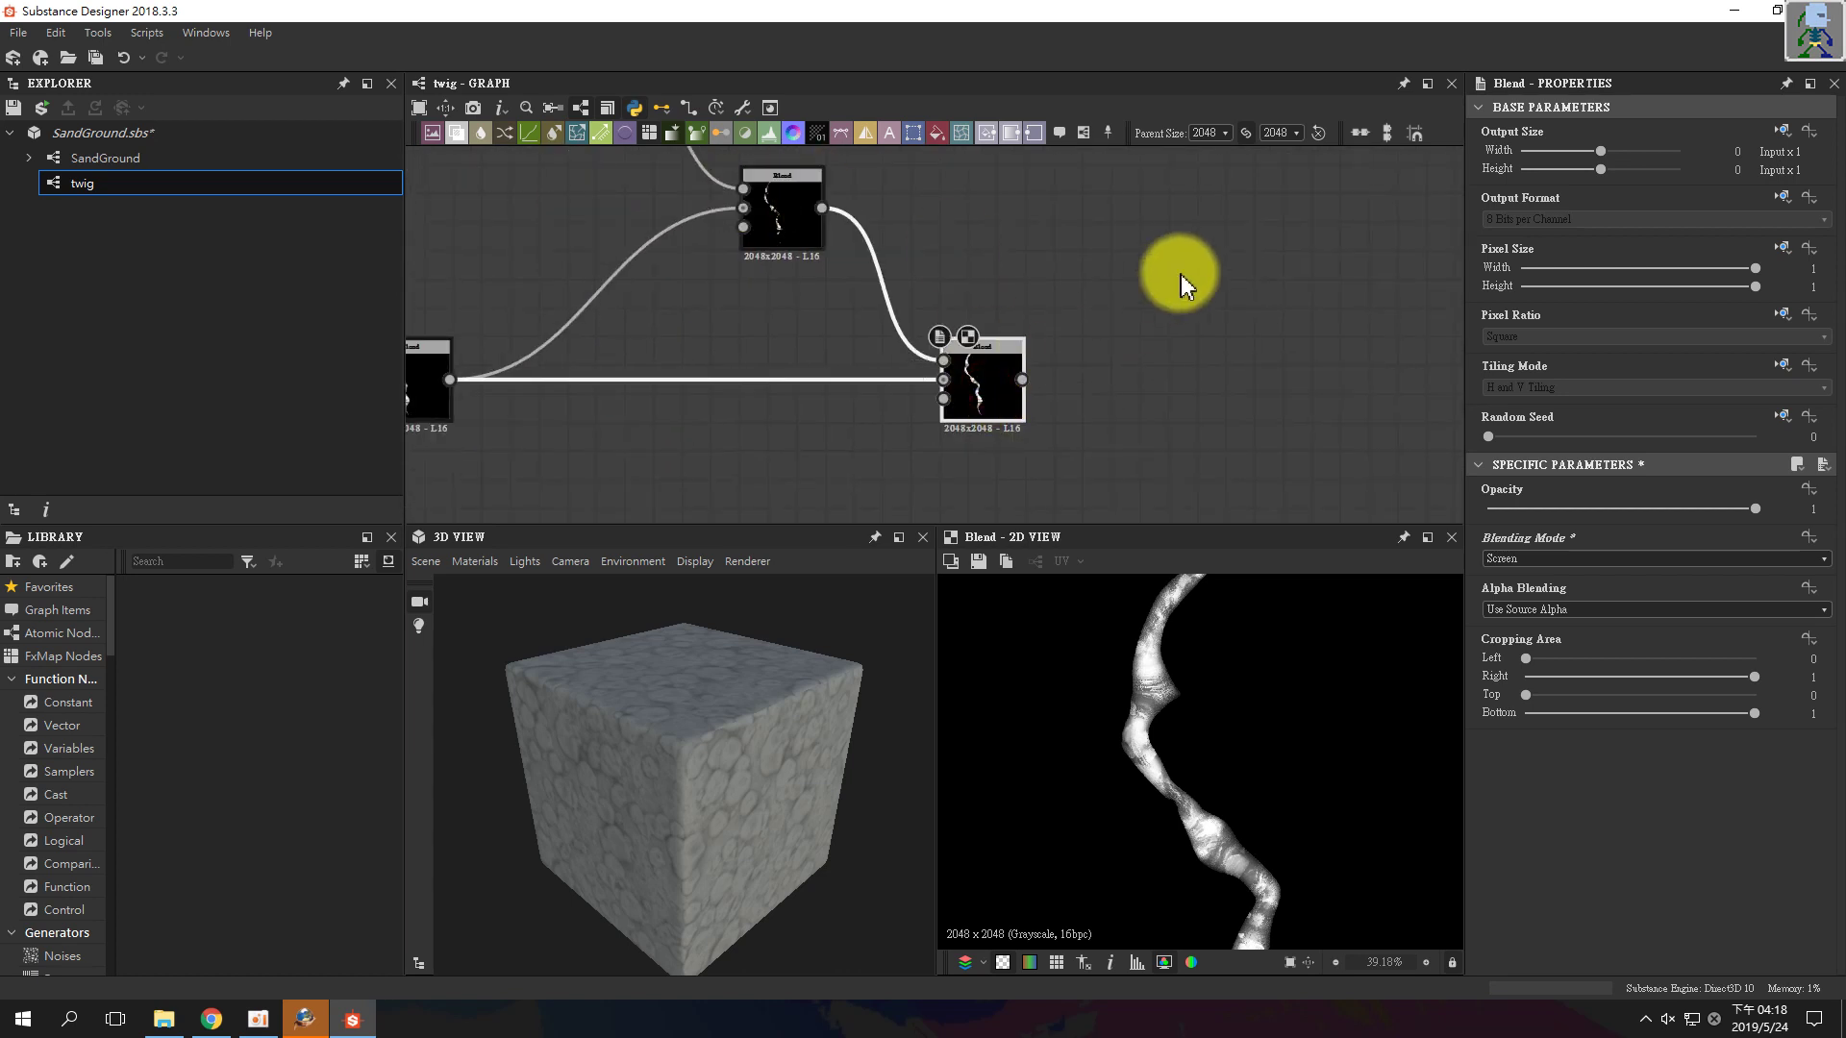
- Add an Output node after the final Blend and feed it with that Blend's result
left_click(1185, 277)
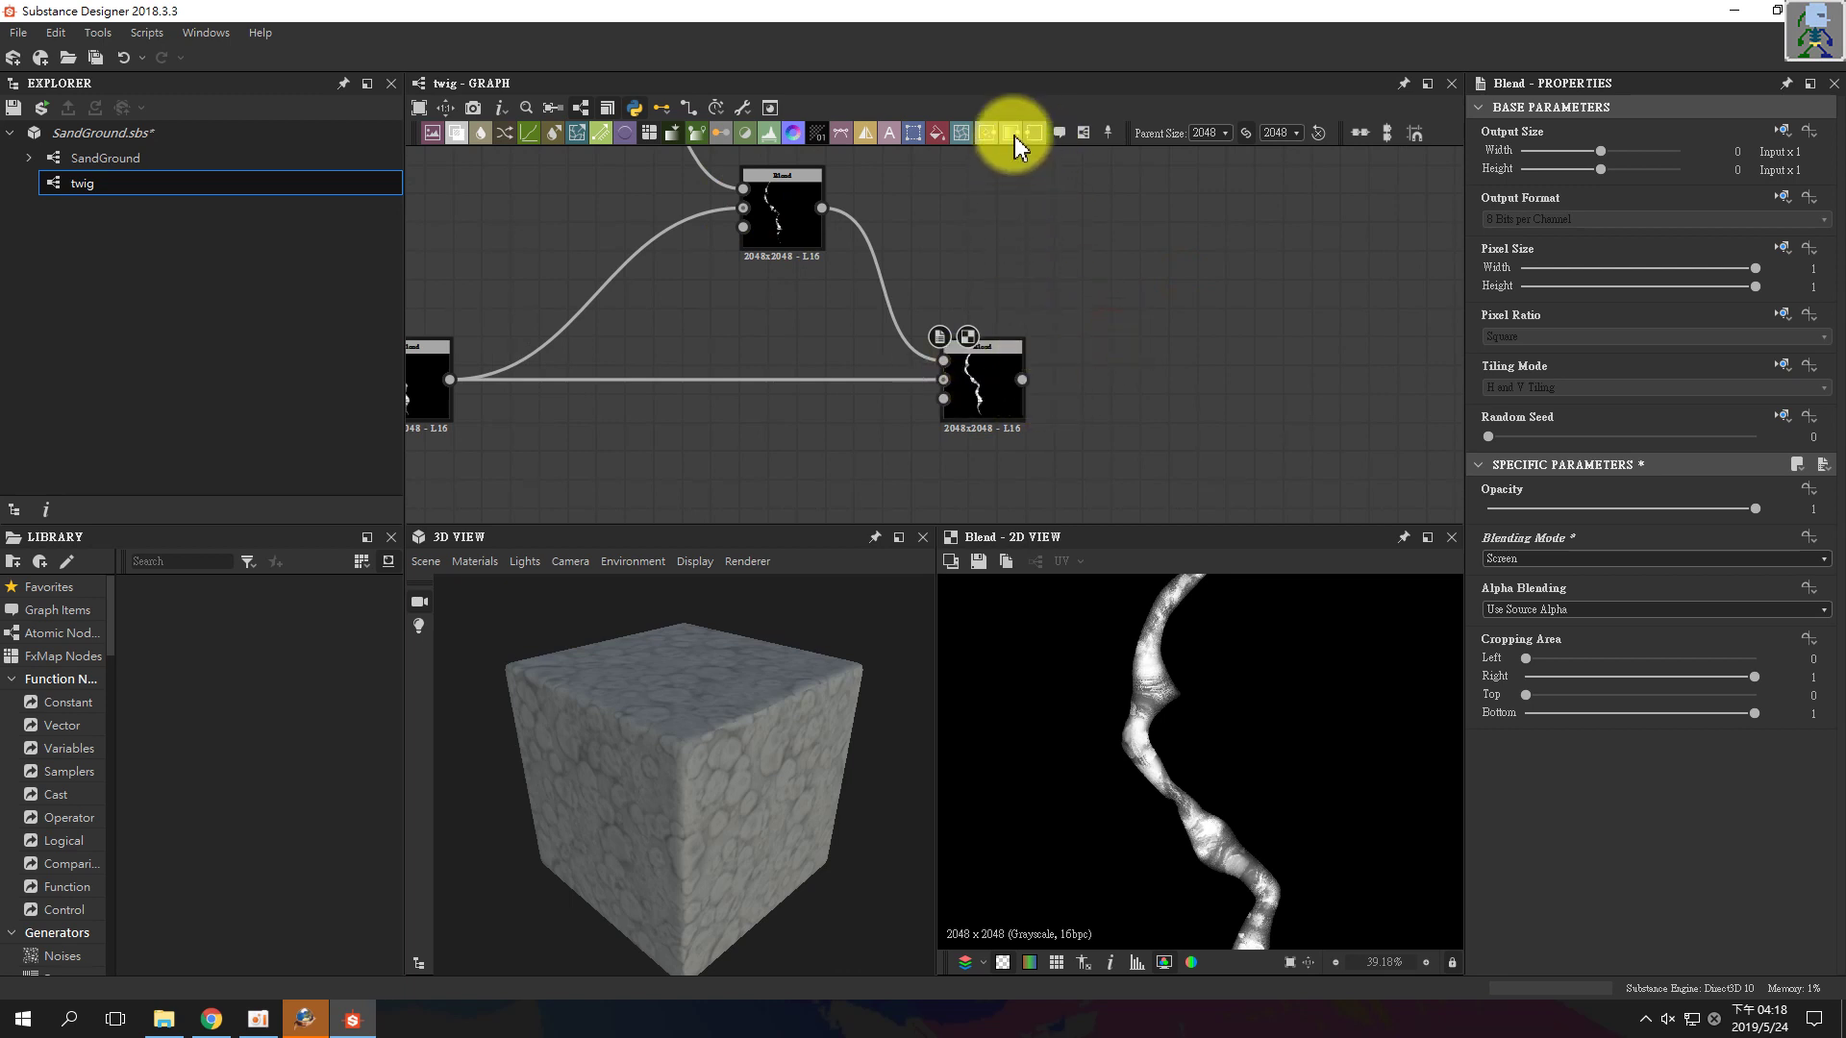
left_click(1035, 138)
left_click_drag(945, 332, 1144, 406)
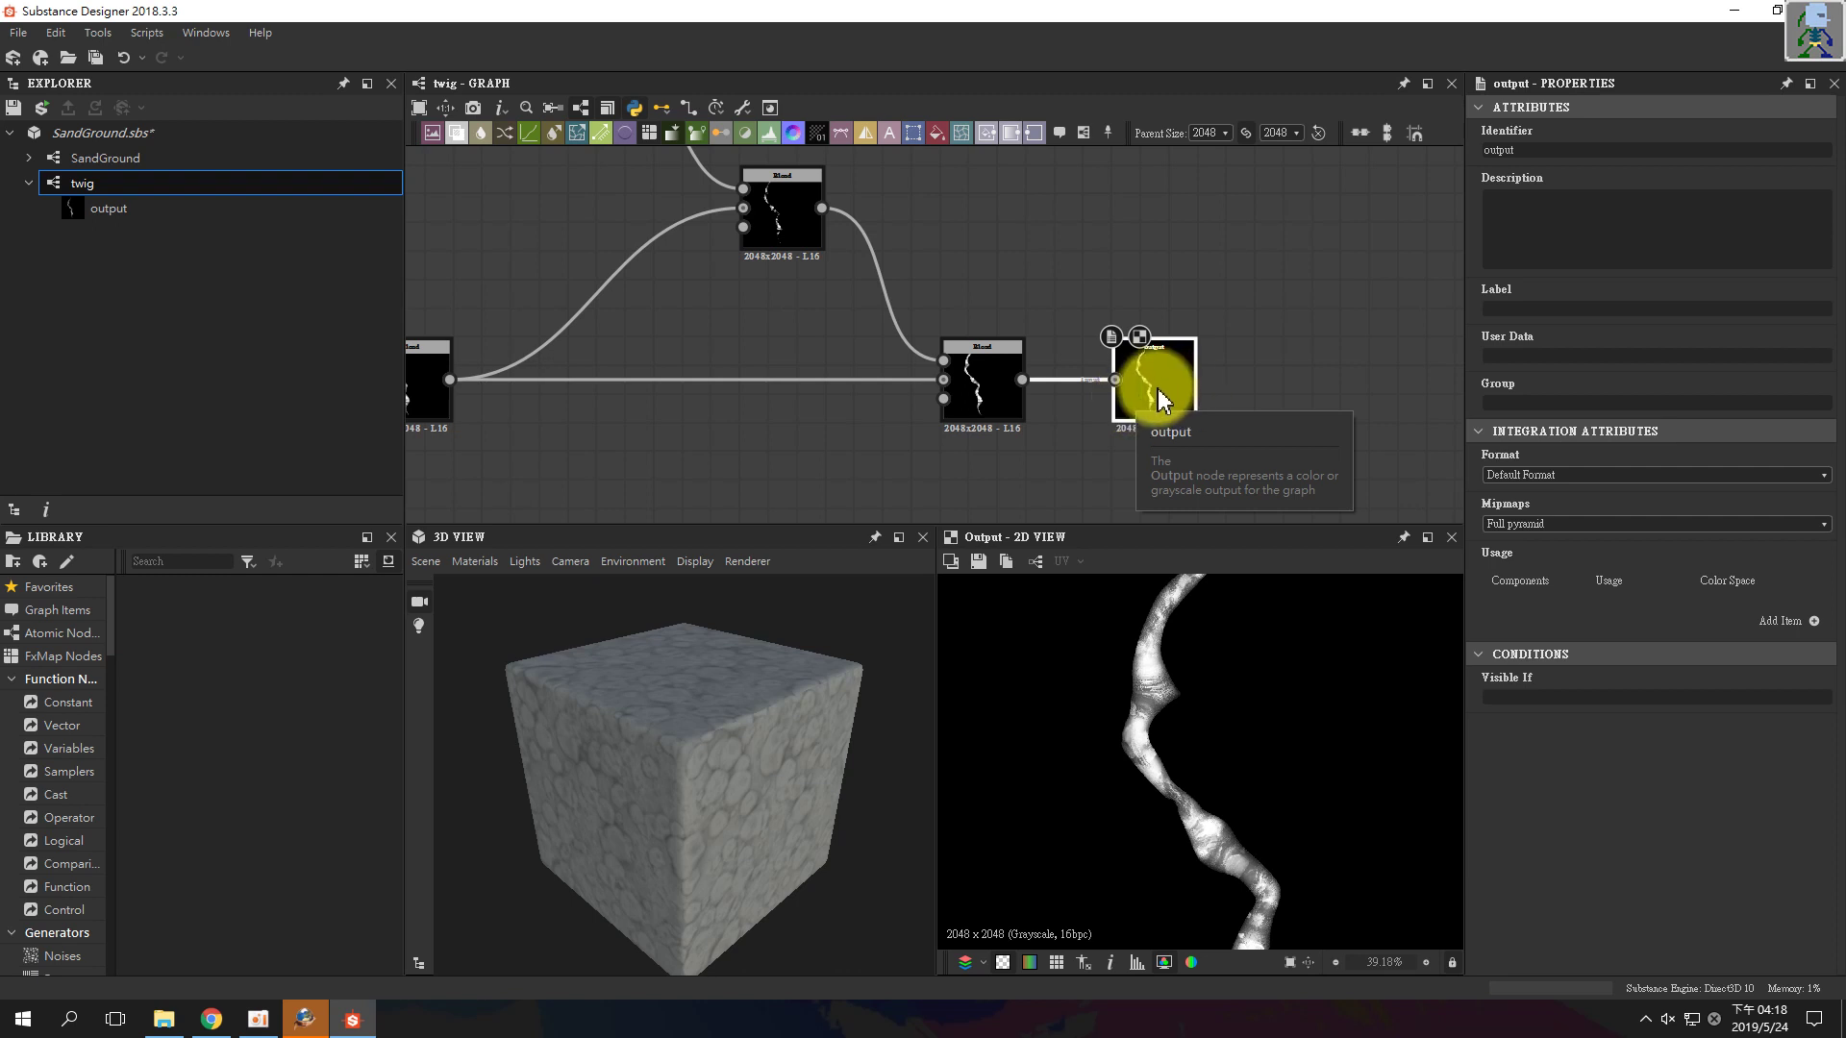
- Add a usage entry to the Output node and set its usage to height
left_click(1814, 621)
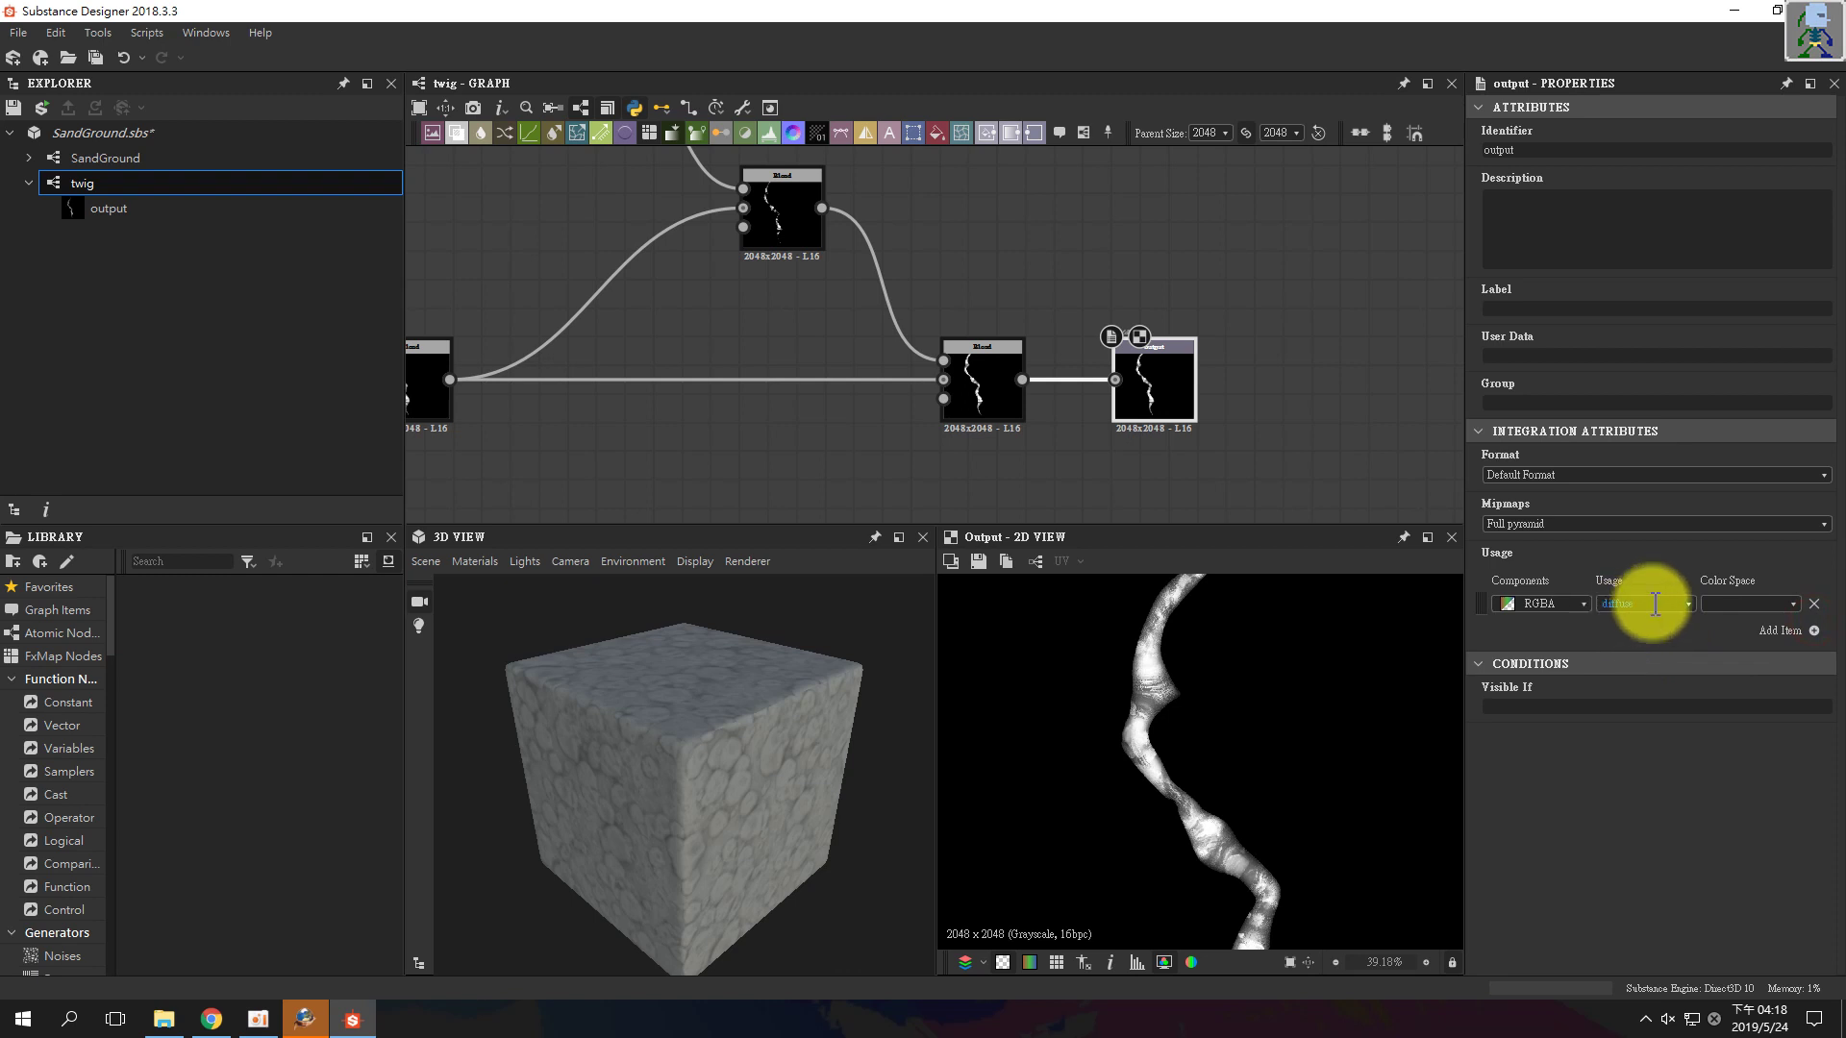
left_click(1688, 604)
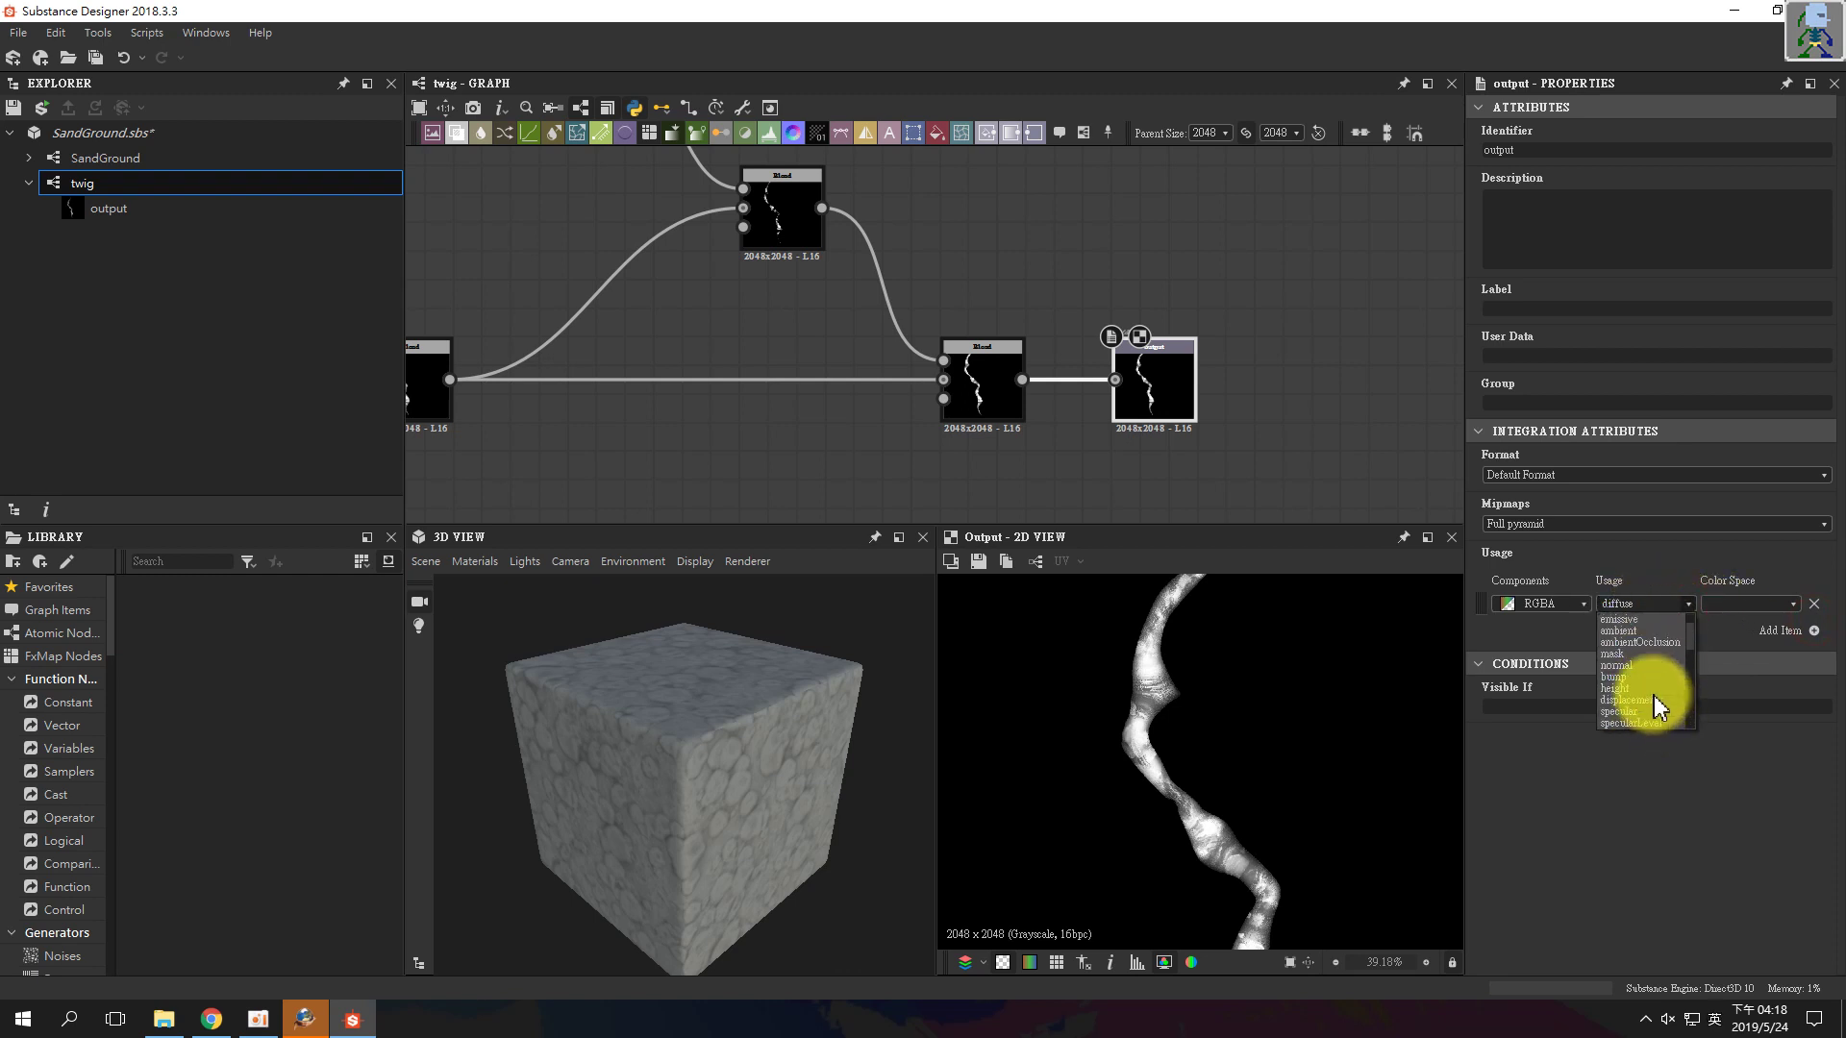
double_click(1658, 606)
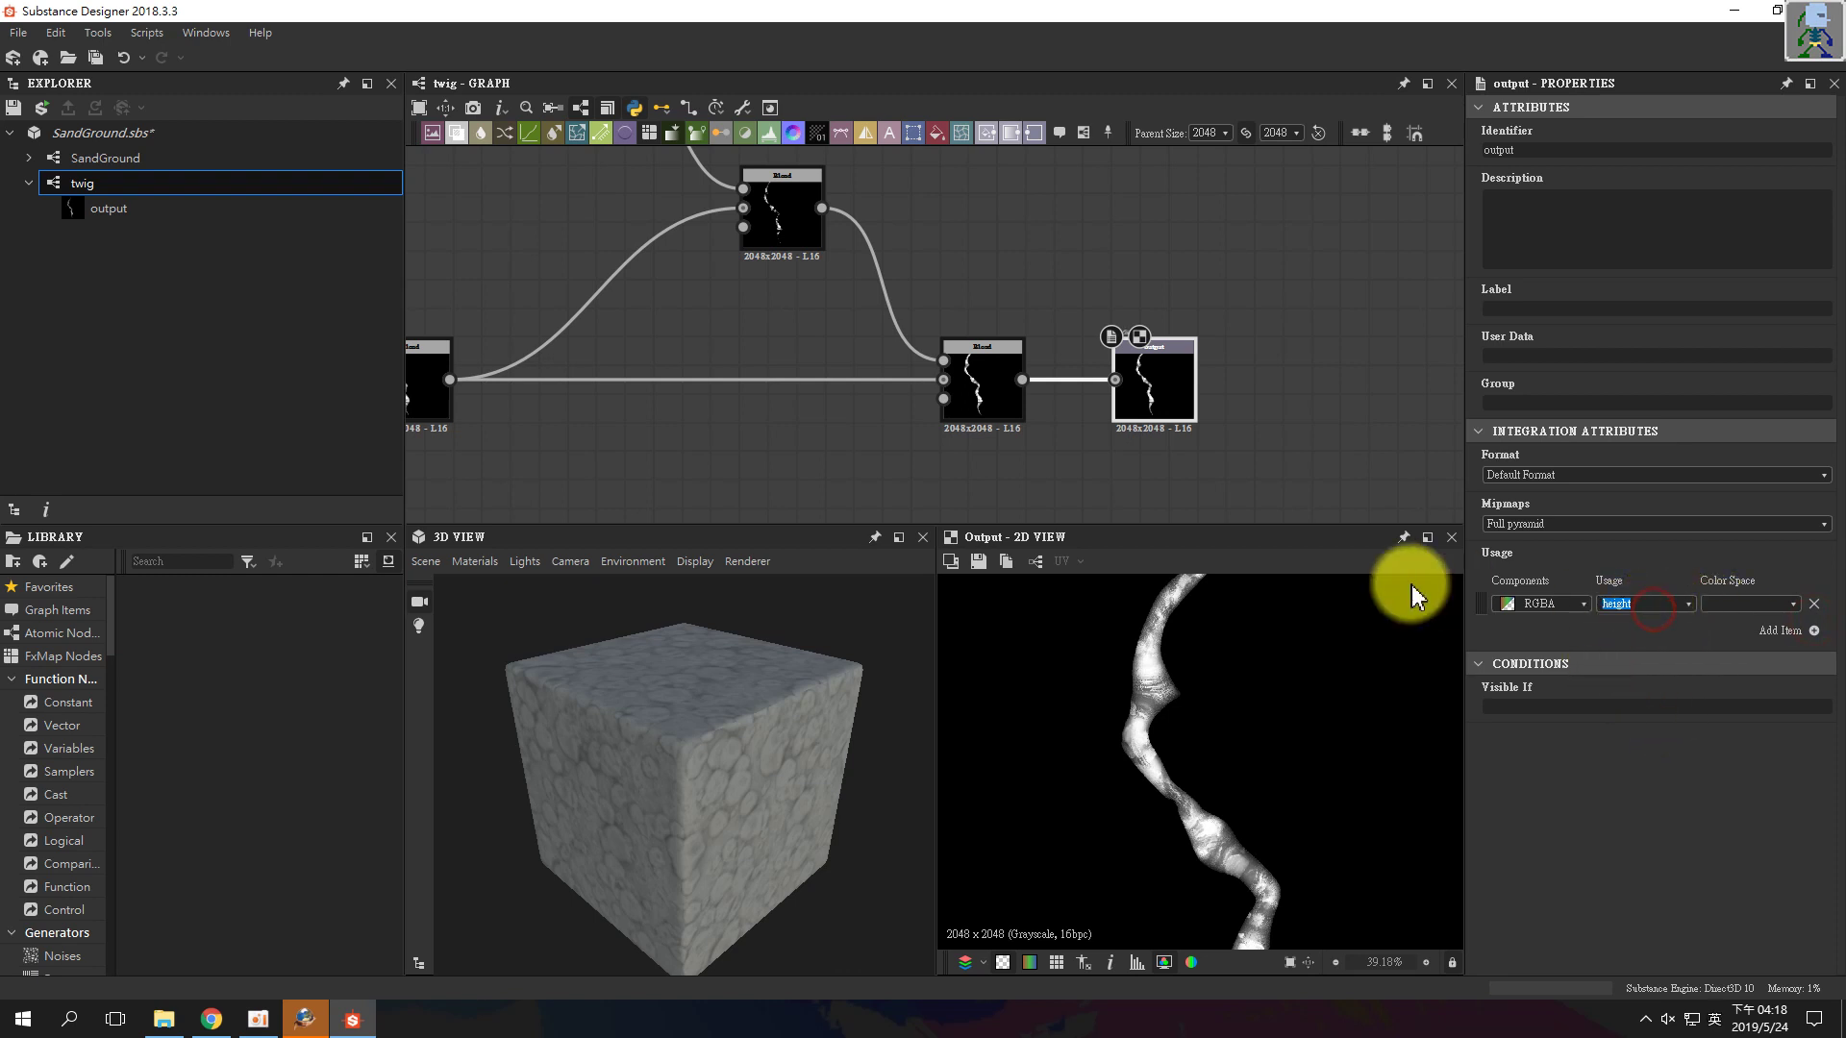
key("super")
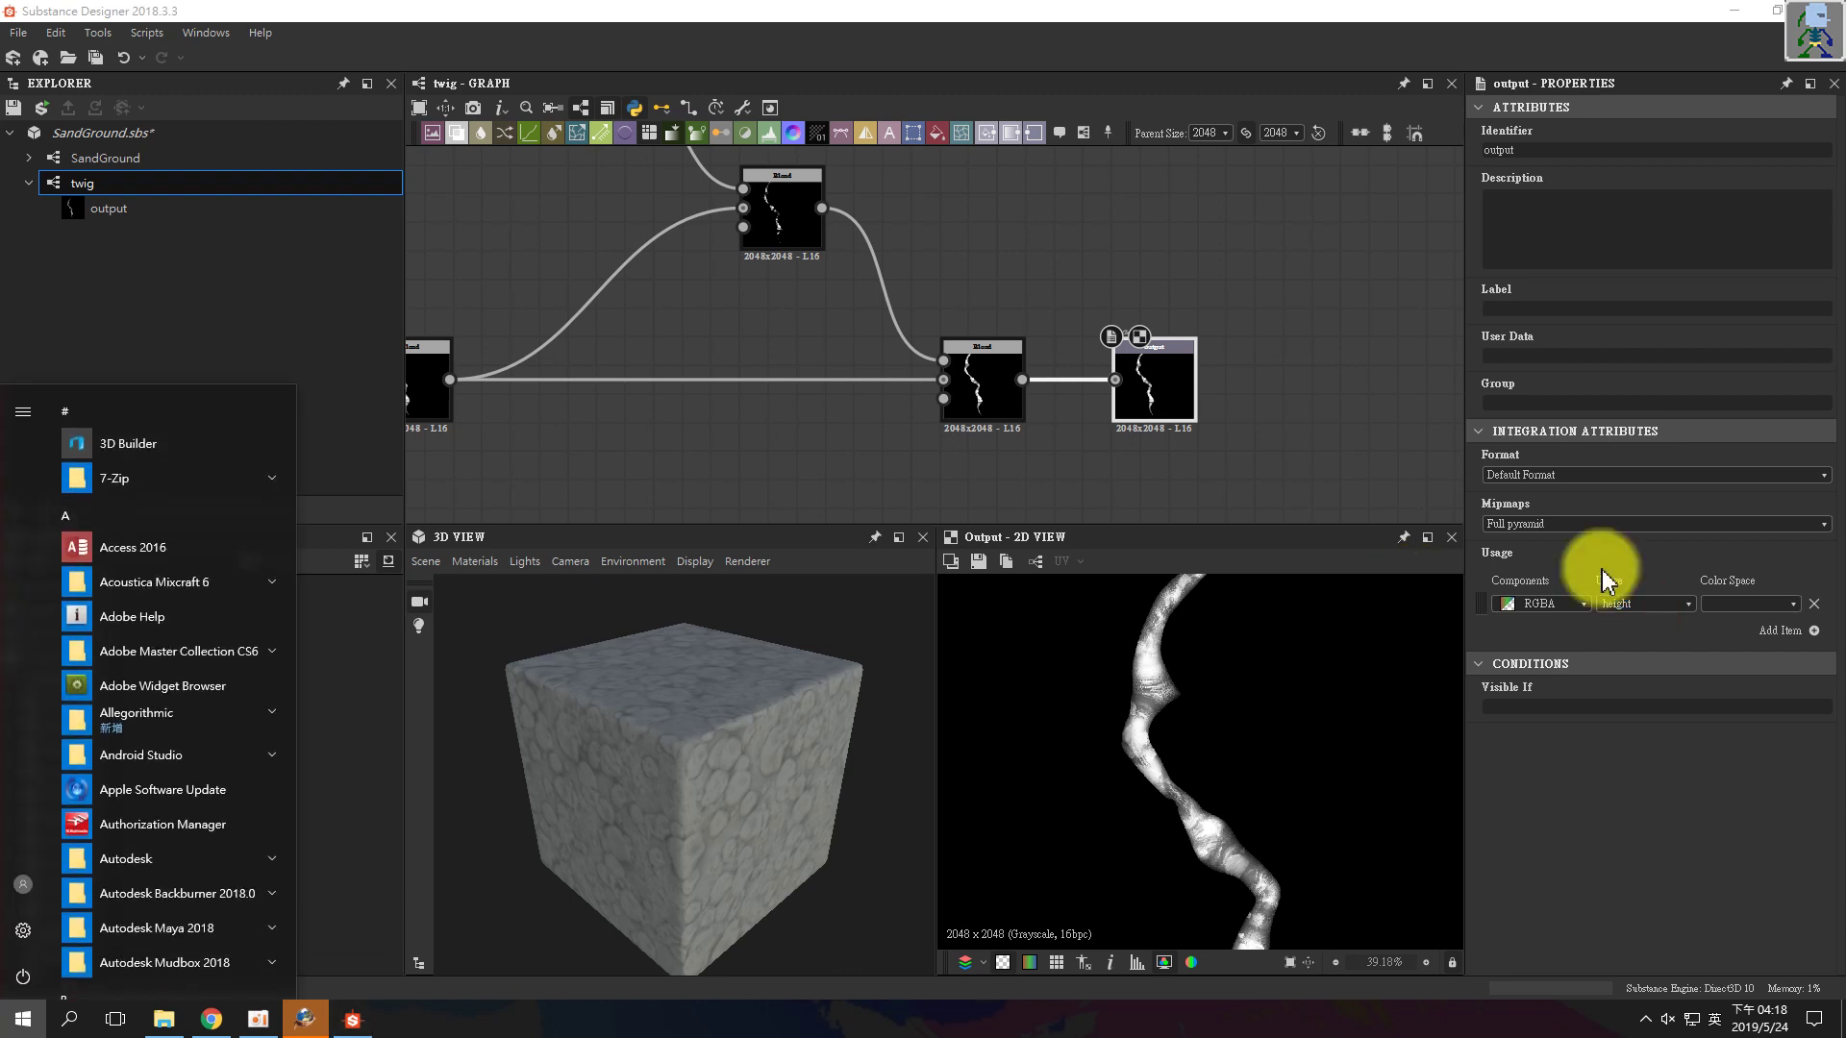
left_click(1653, 603)
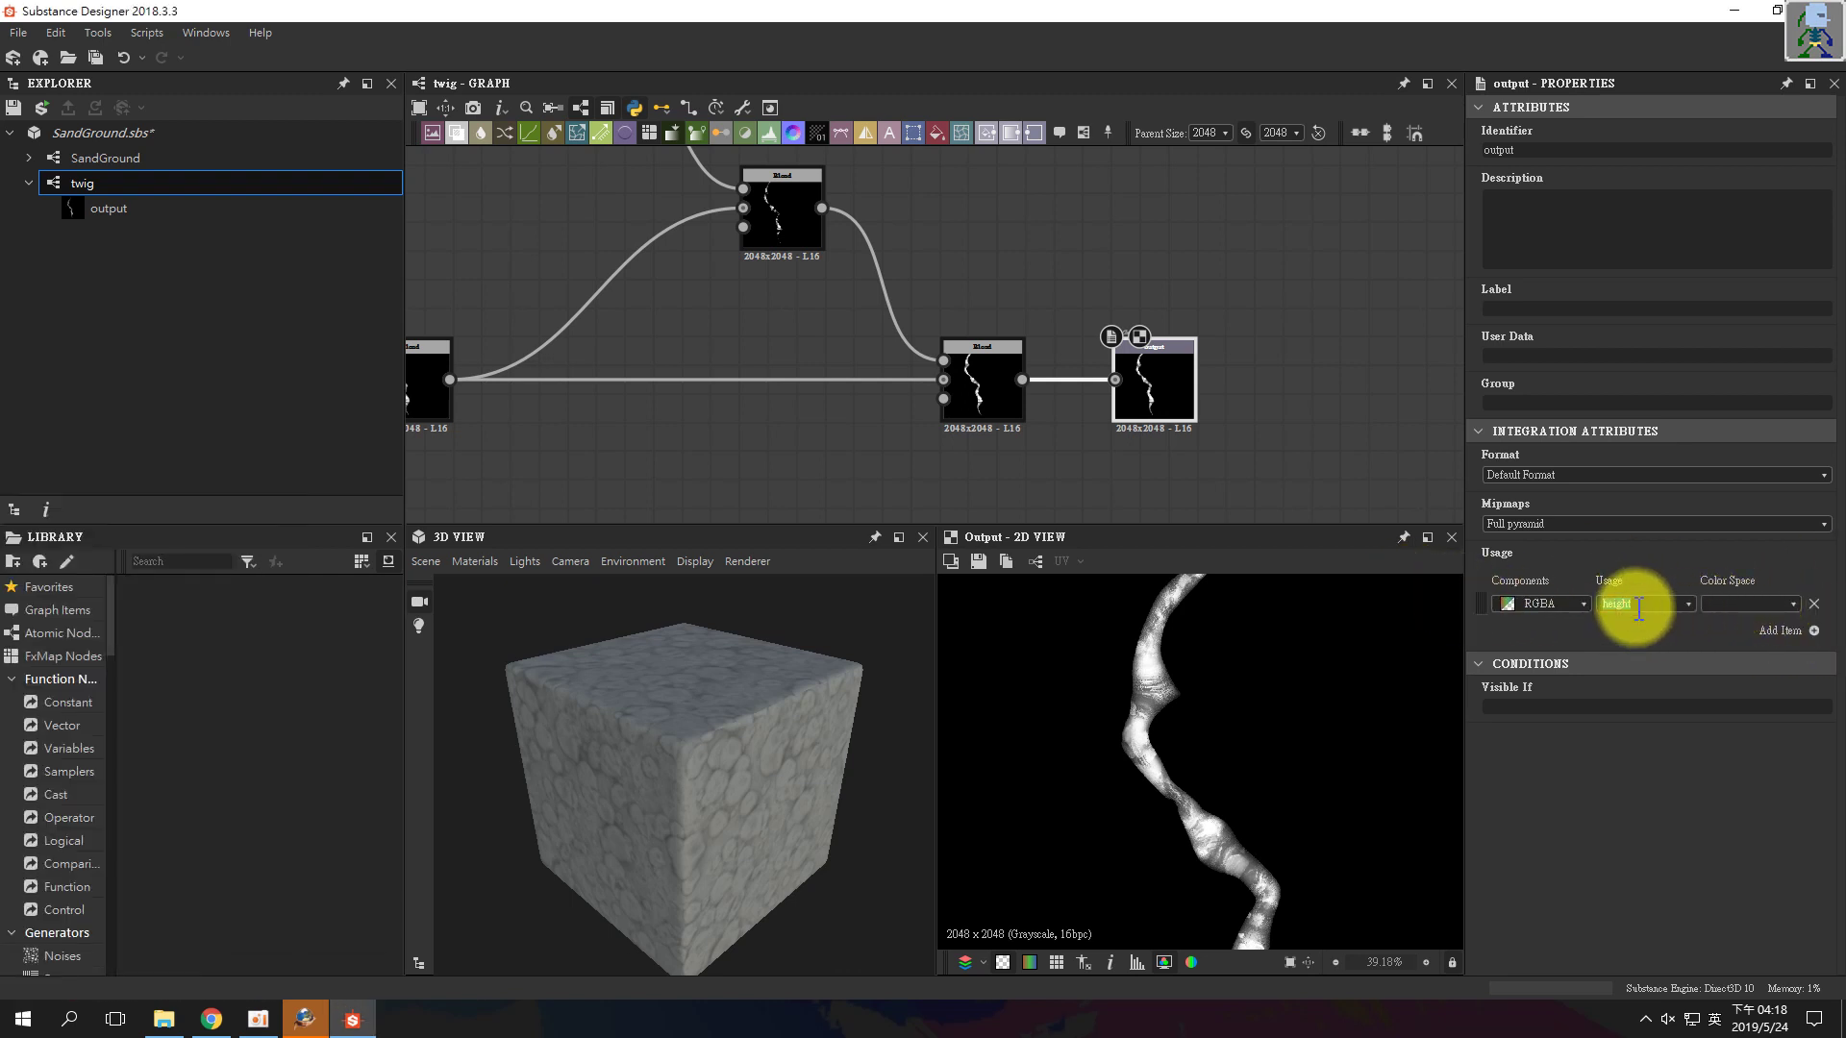
- Set the Output node's identifier to height and its label to Height
left_click(1526, 156)
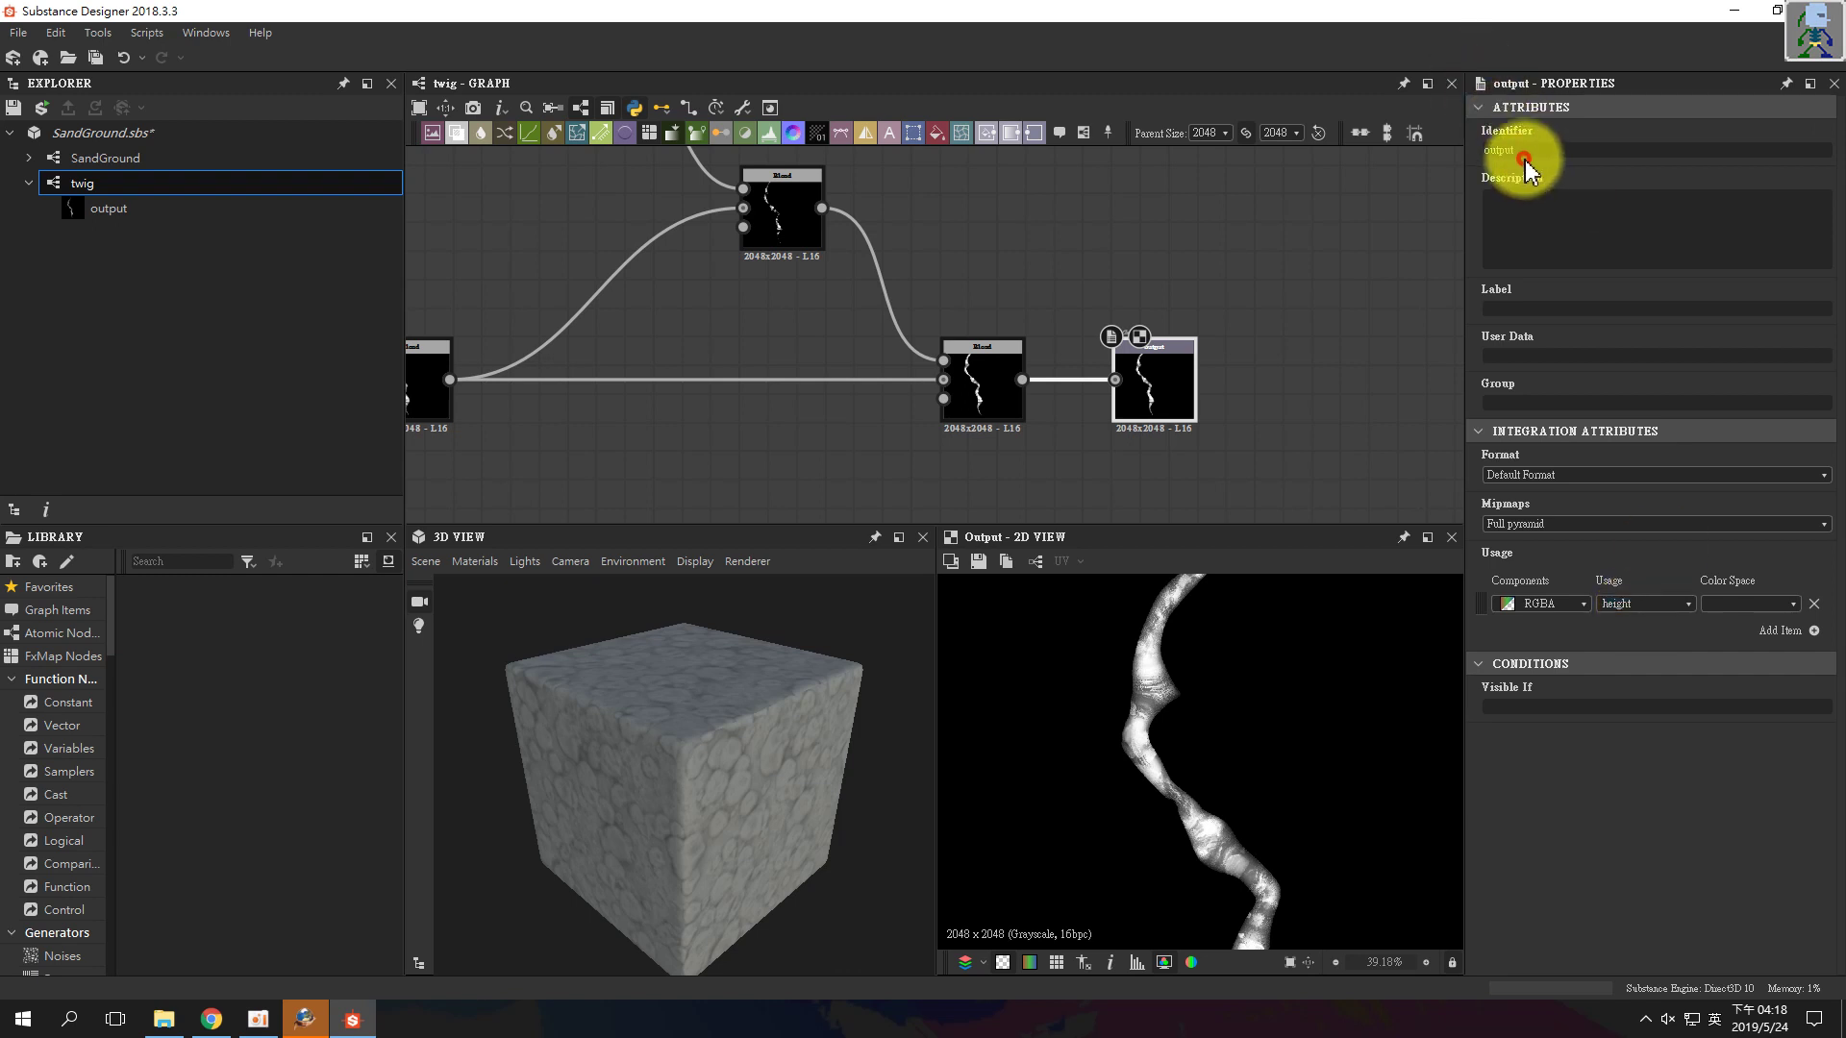
double_click(1533, 151)
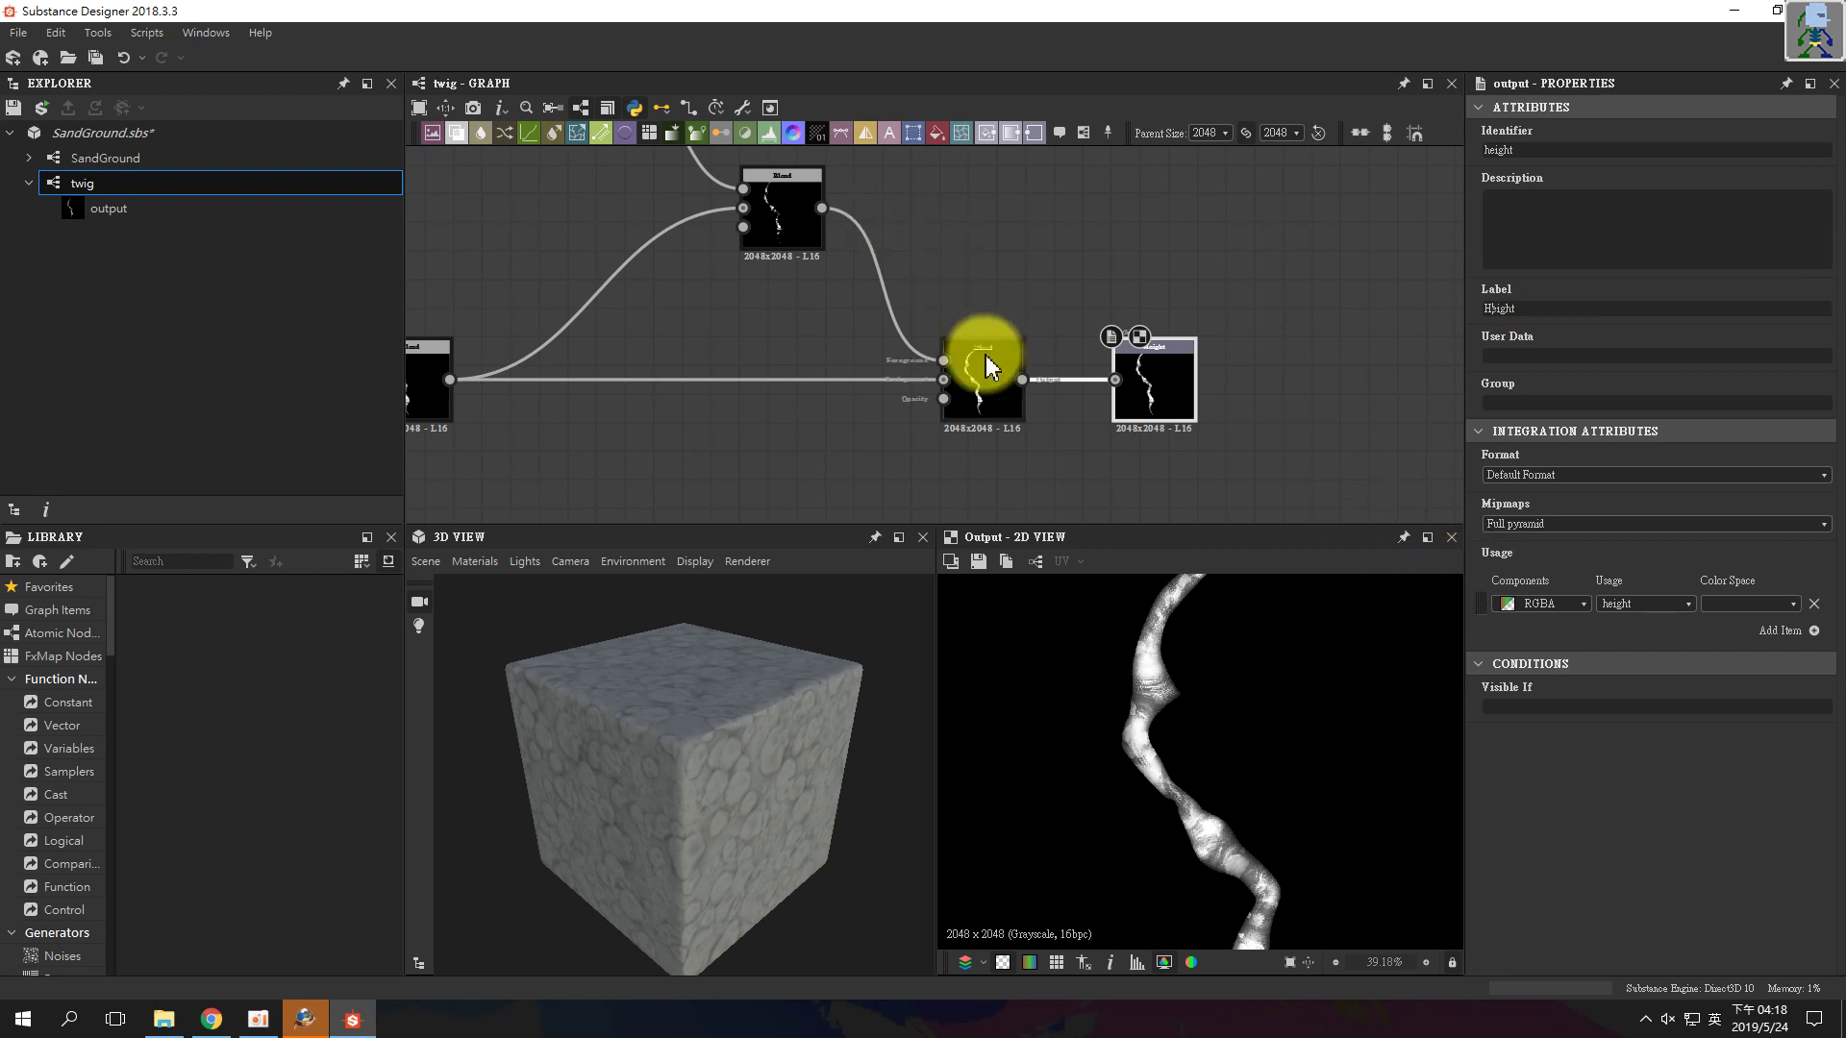
middle_click_drag(983, 384, 957, 376)
- Save the SandGround.sbs package
left_click(135, 183)
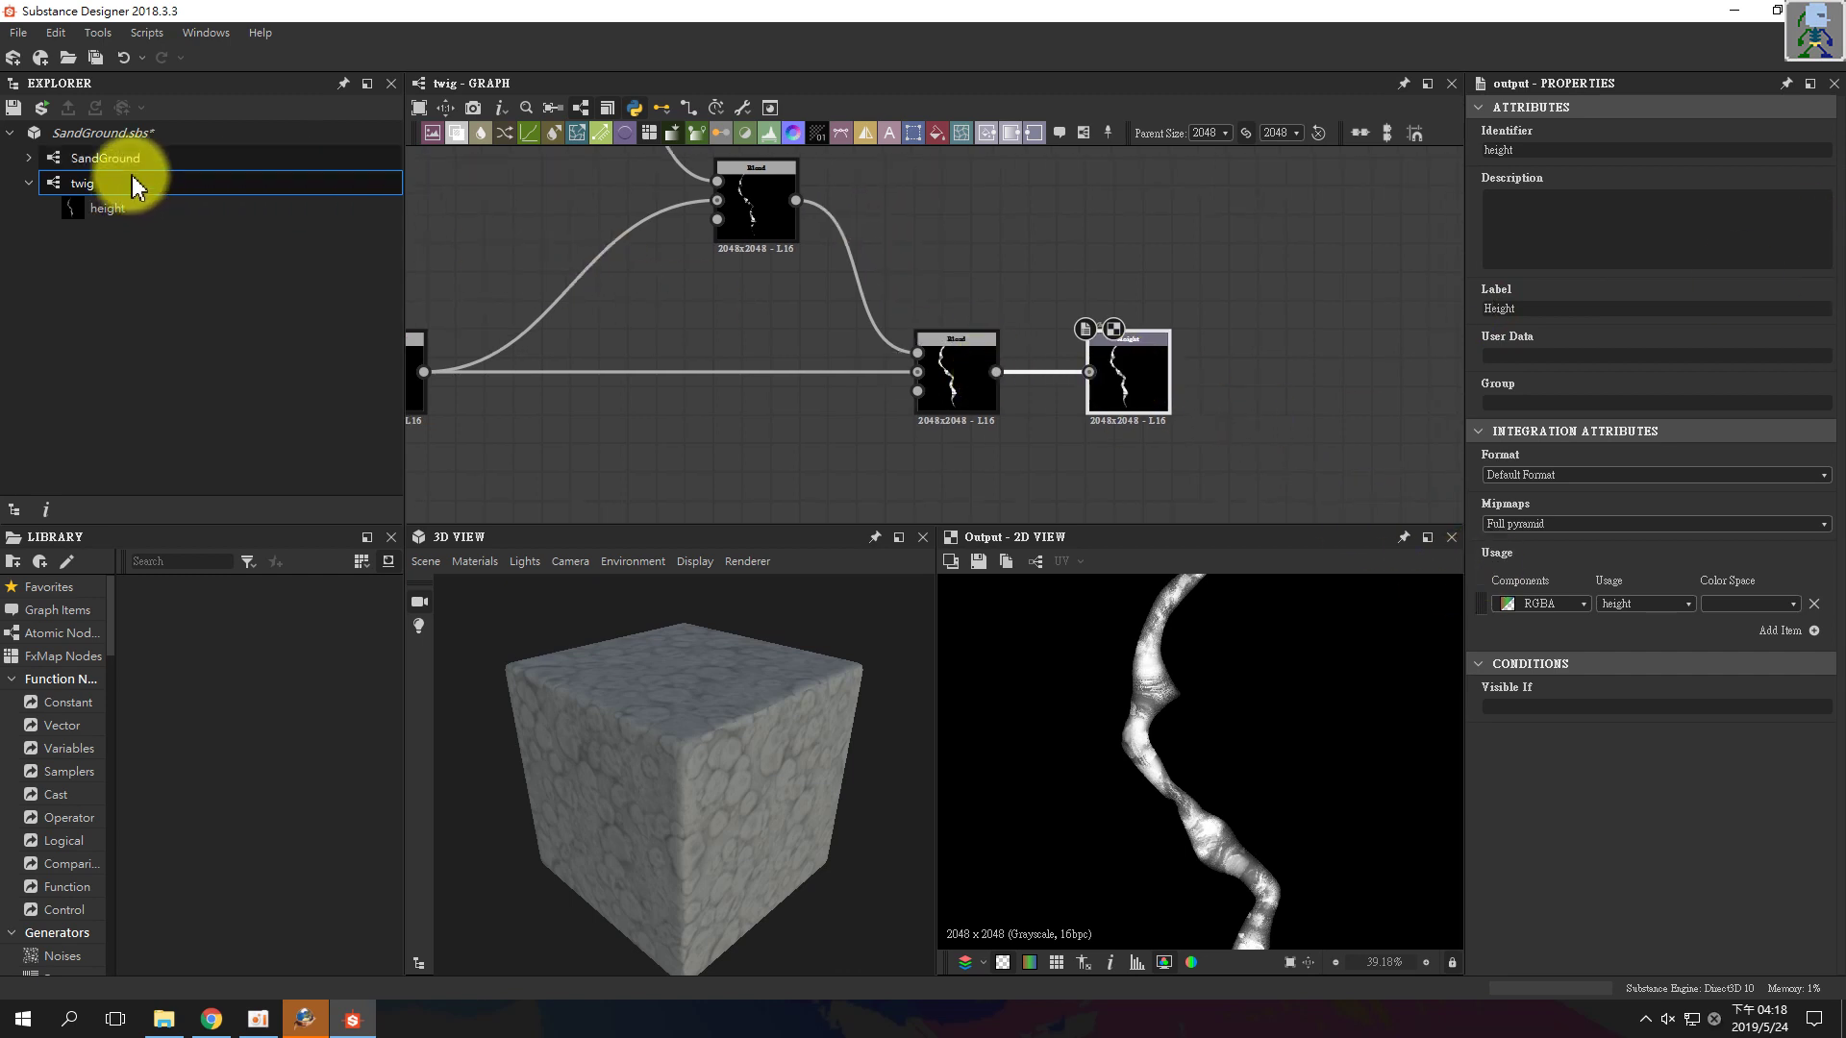
left_click(94, 60)
key("ctrl+s")
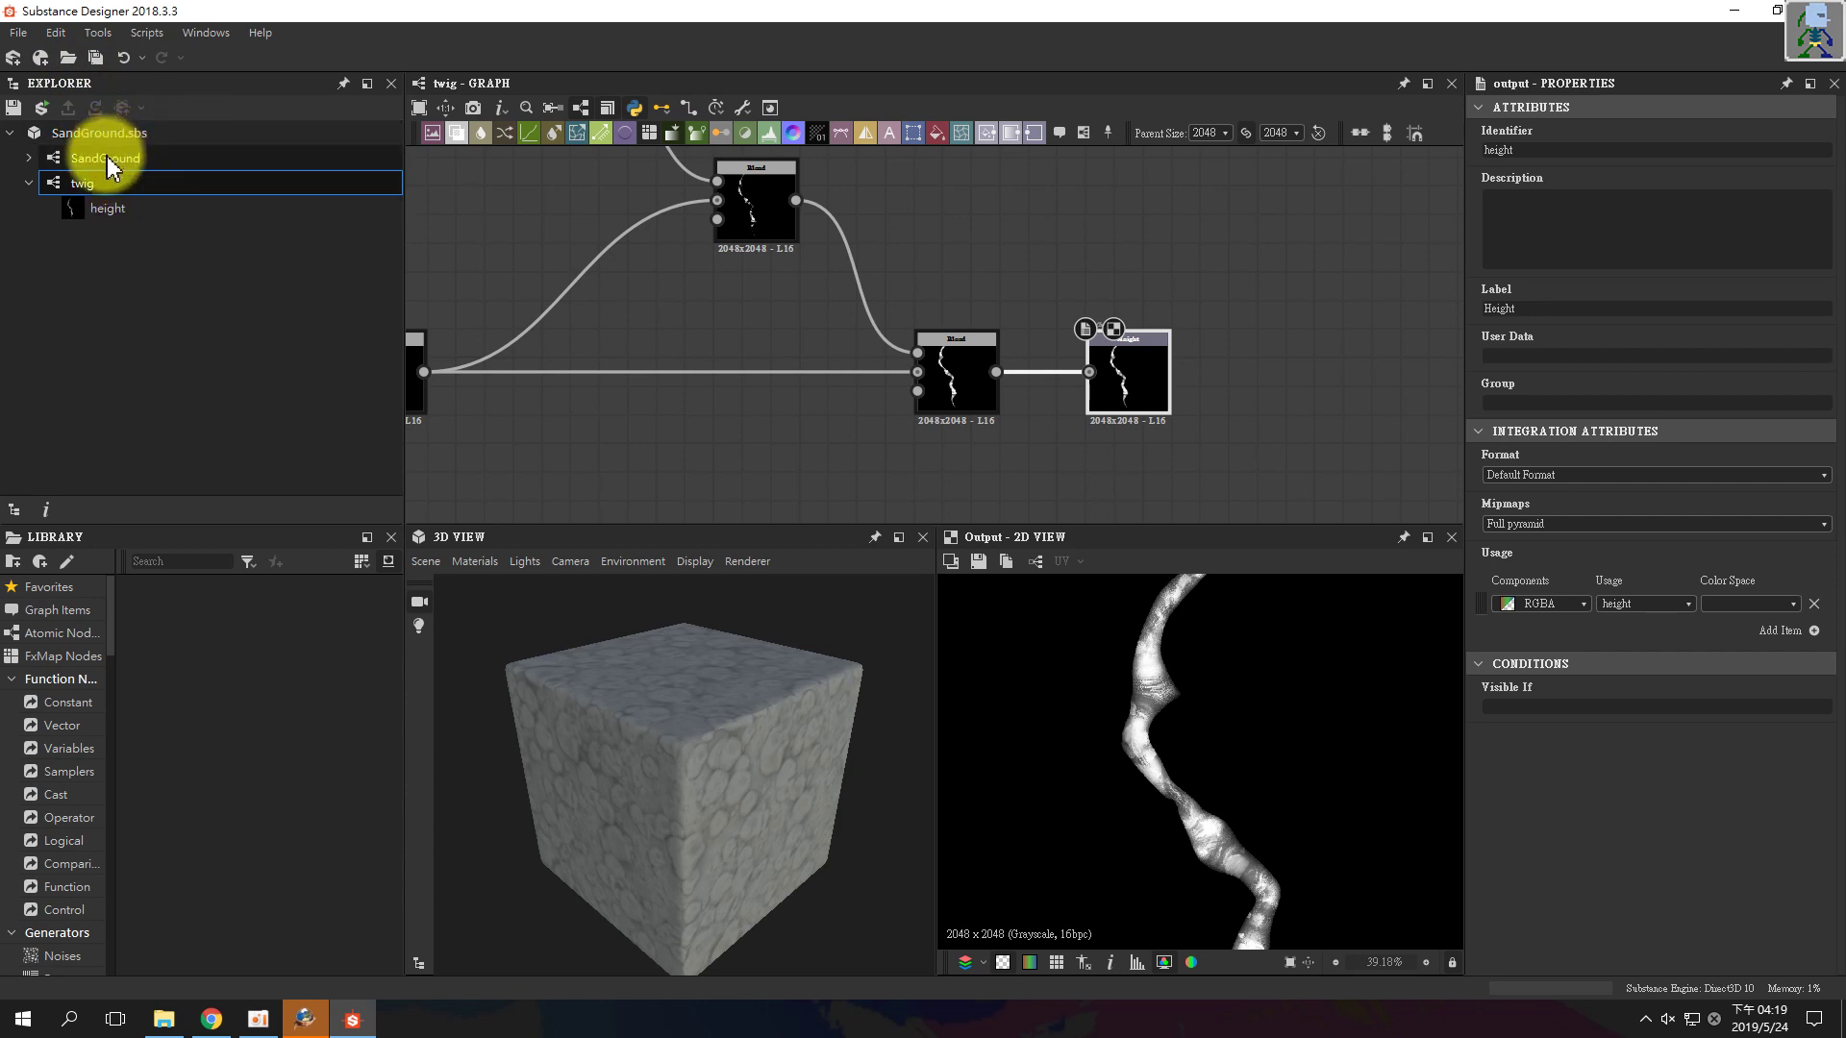
middle_click_drag(1021, 371, 1125, 371)
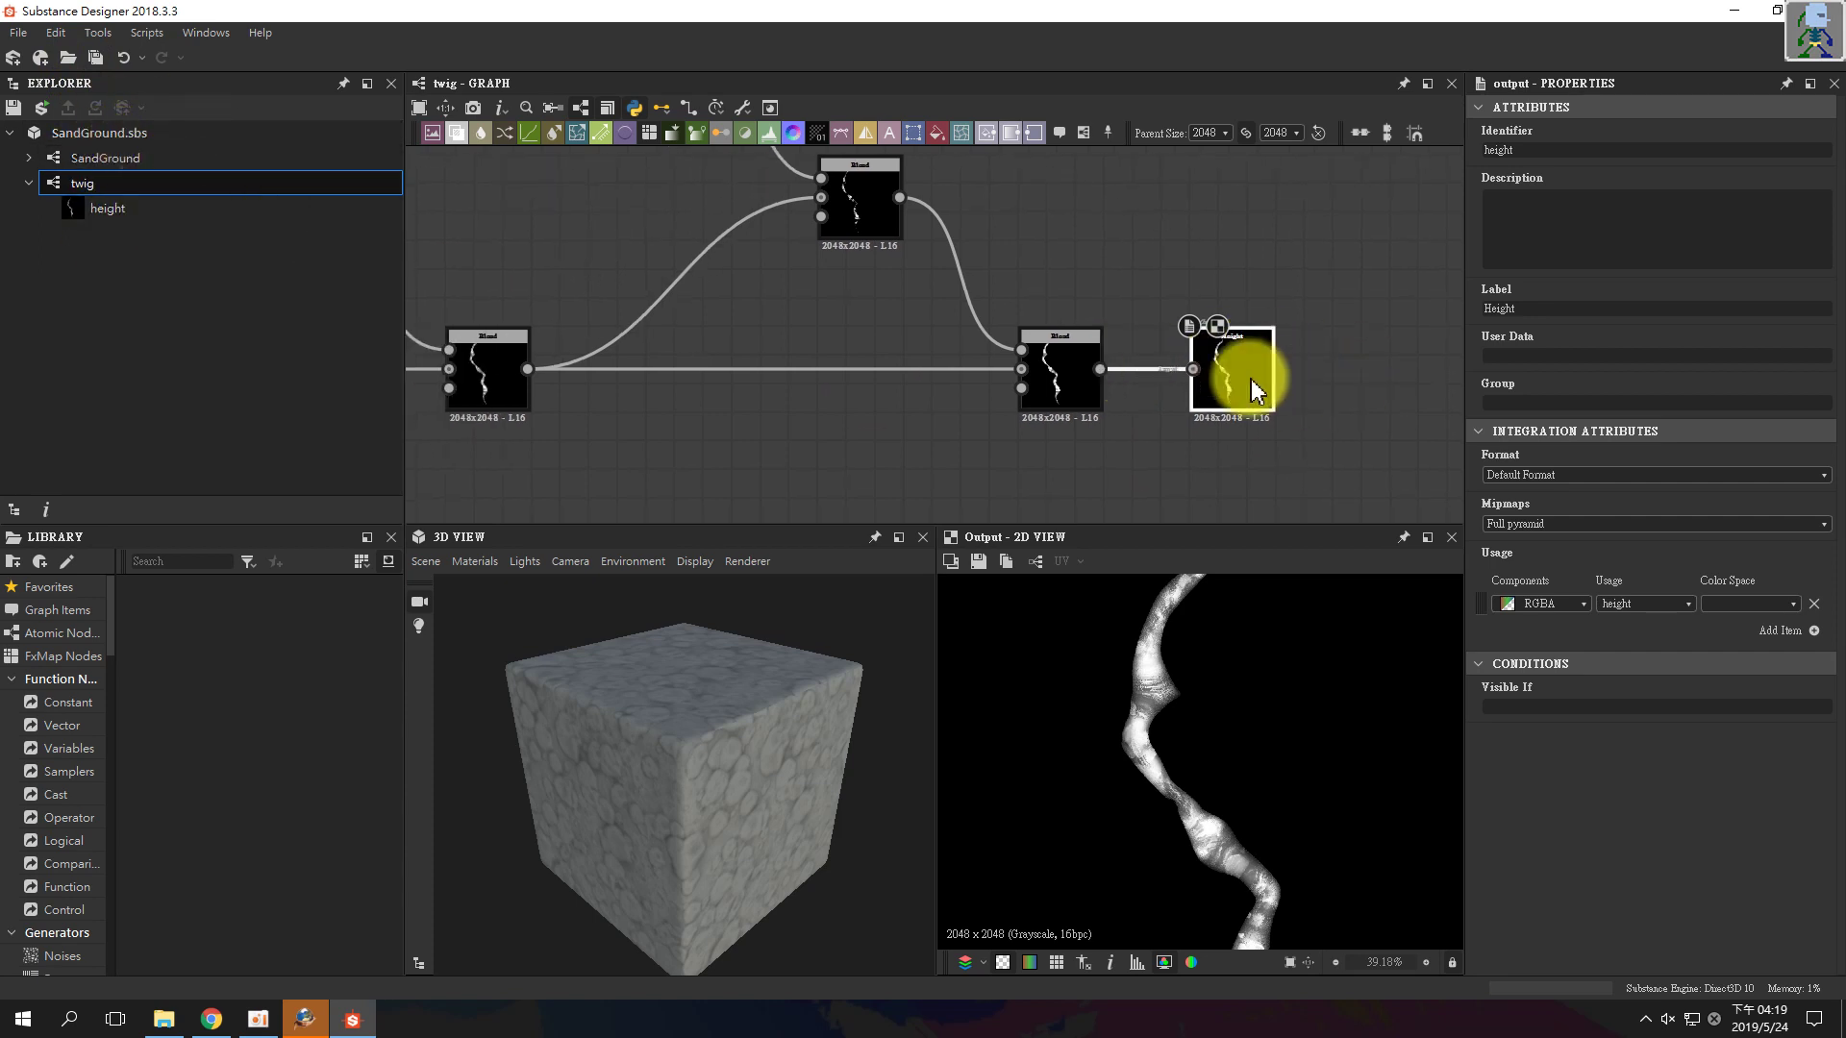
left_click(18, 32)
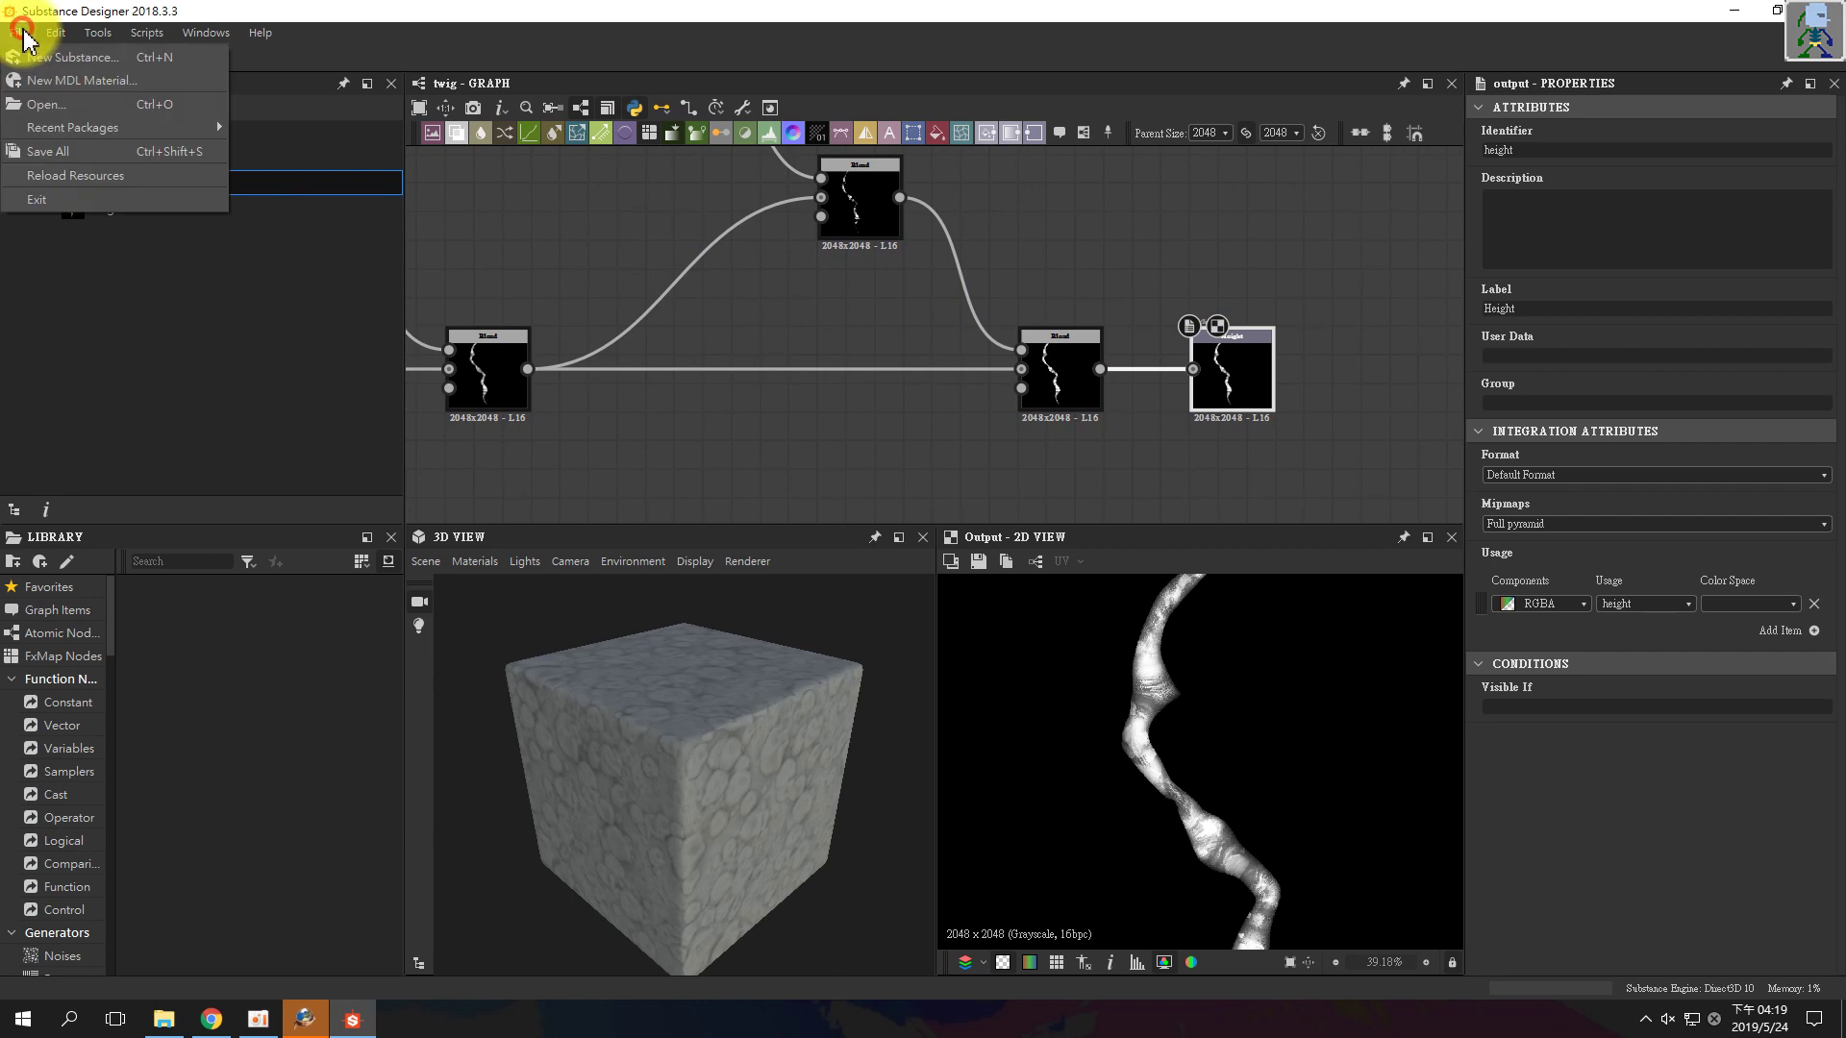
left_click(346, 252)
left_click(217, 287)
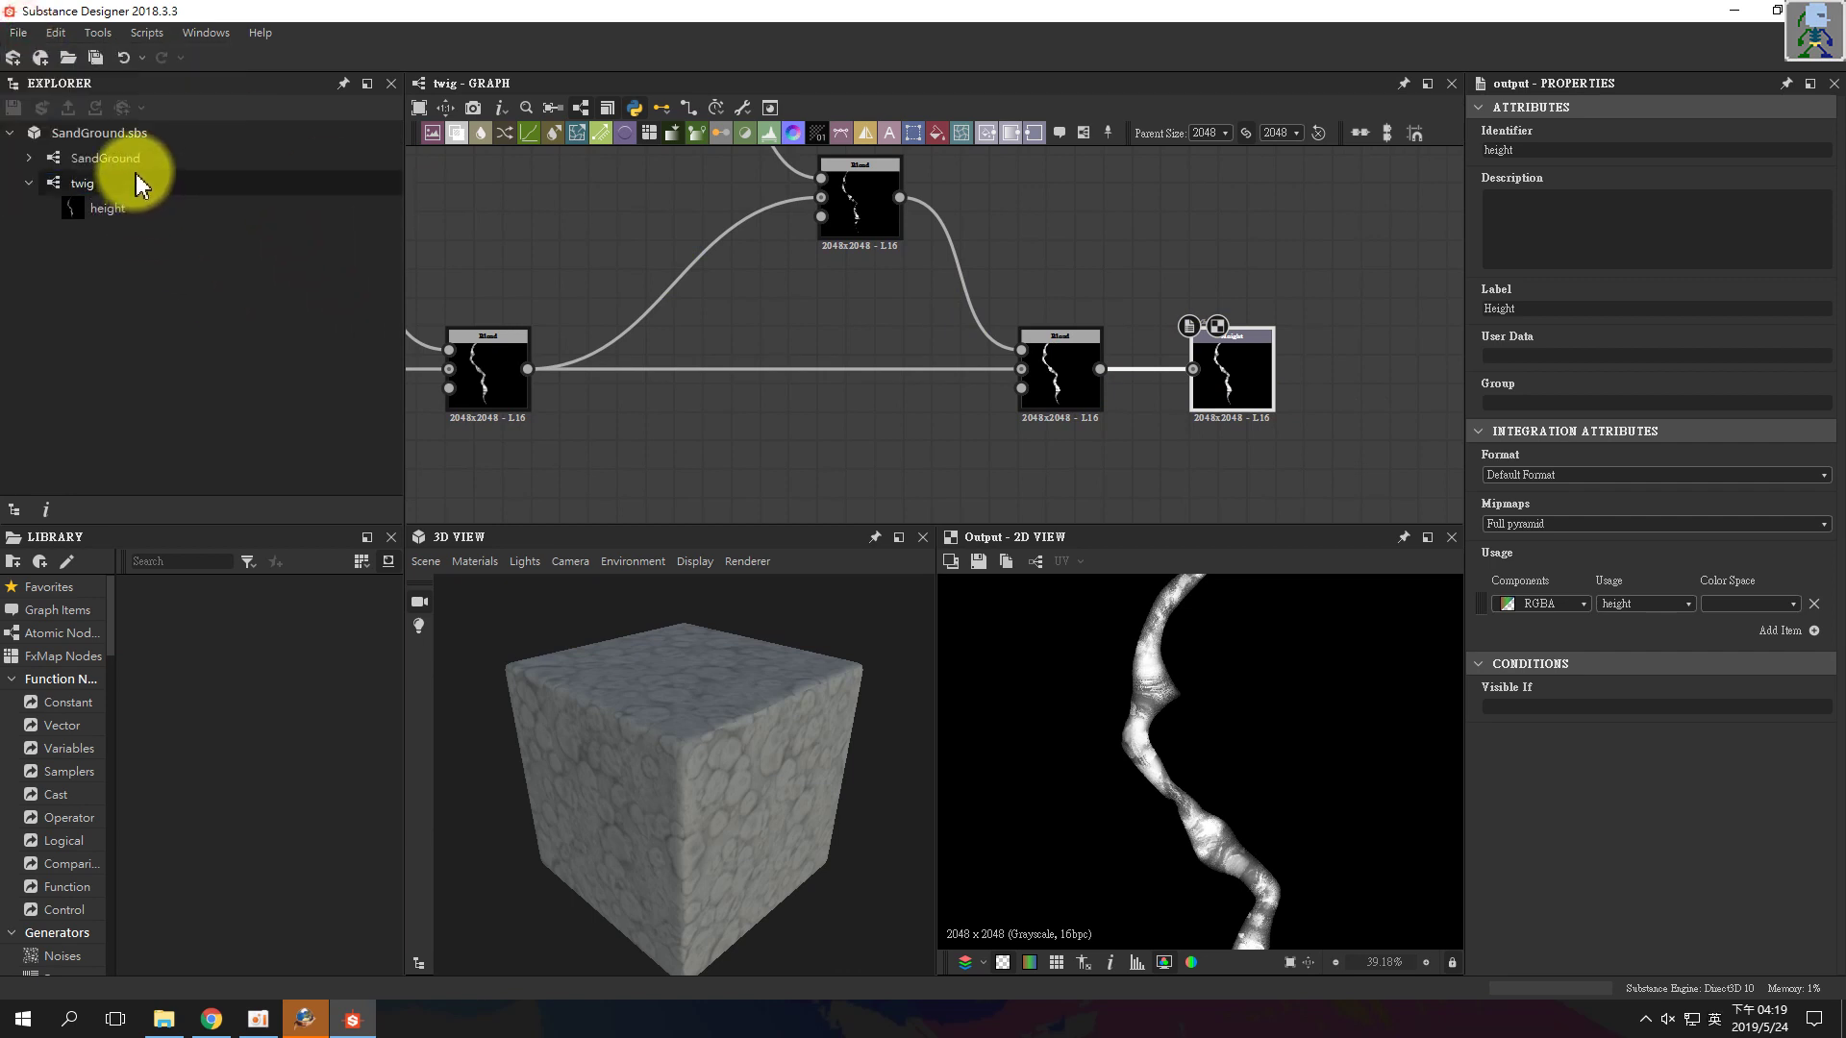
- Open the SandGround graph, insert the twig graph as a node above the Shape Splatter, and inspect its Height output
left_click(124, 159)
double_click(198, 161)
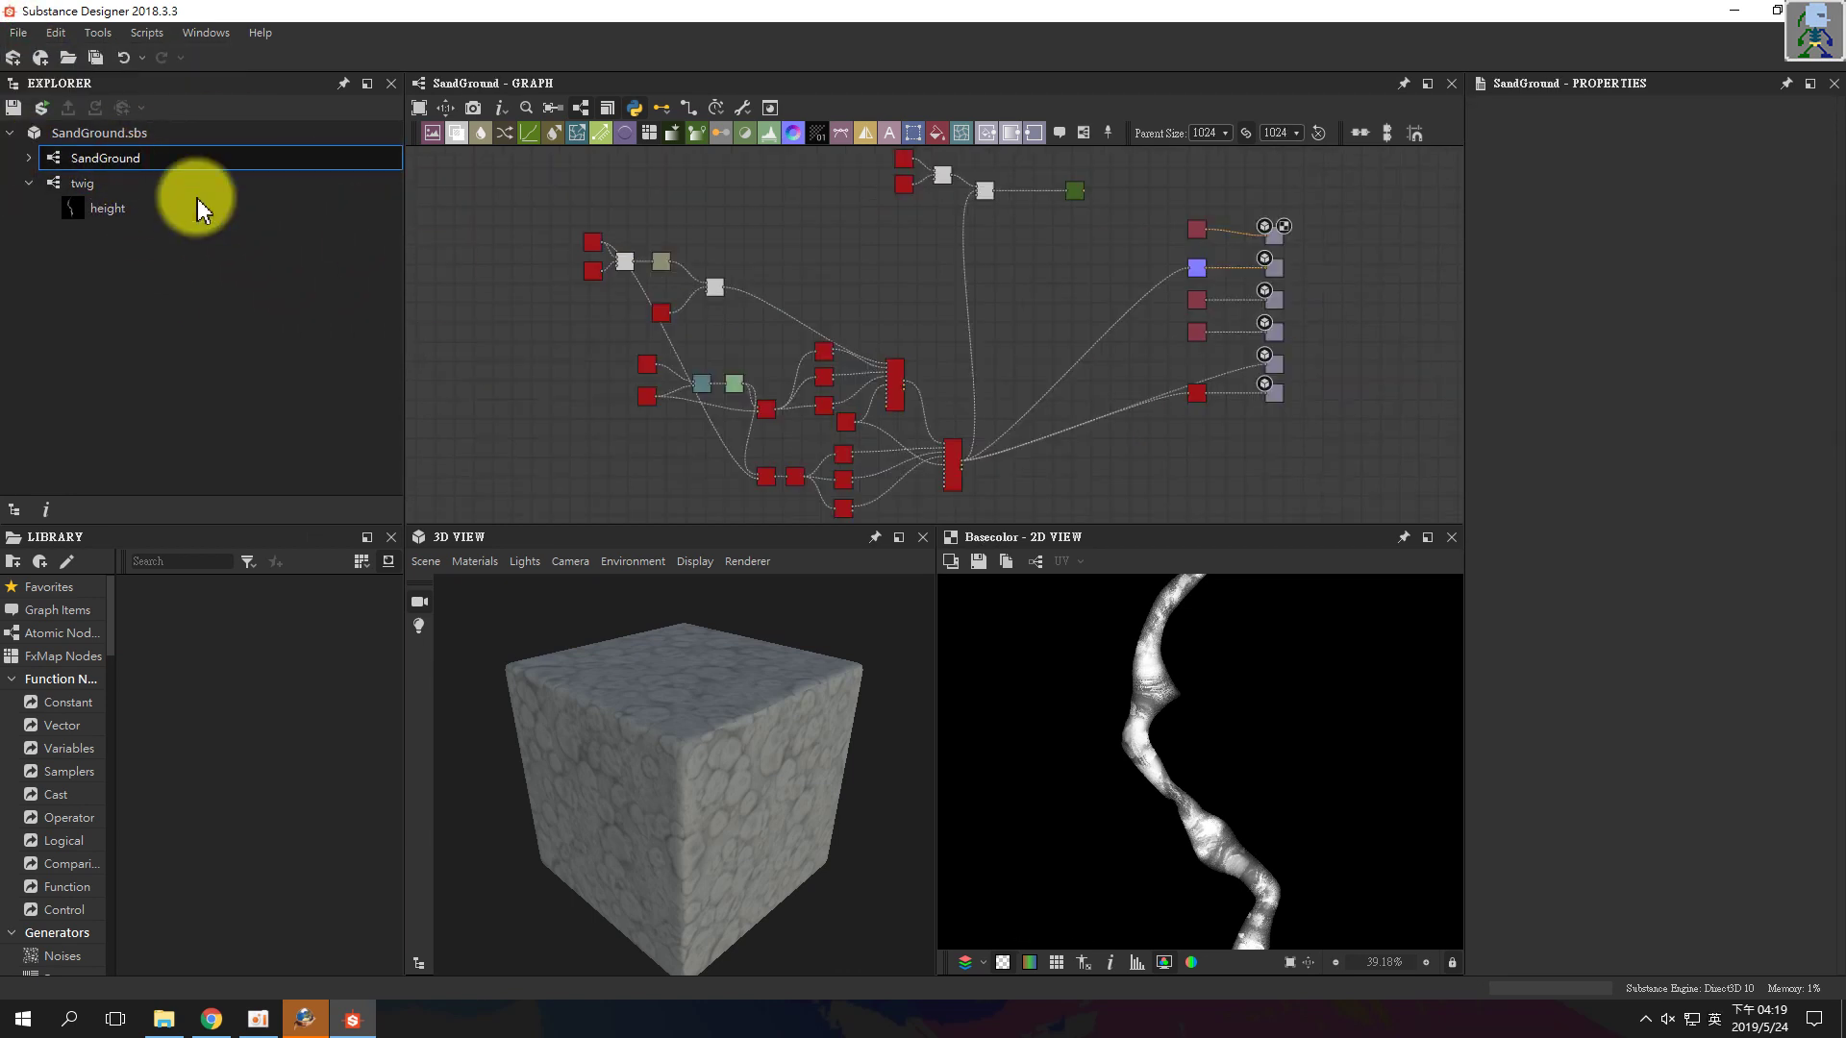
left_click_drag(72, 186, 292, 226)
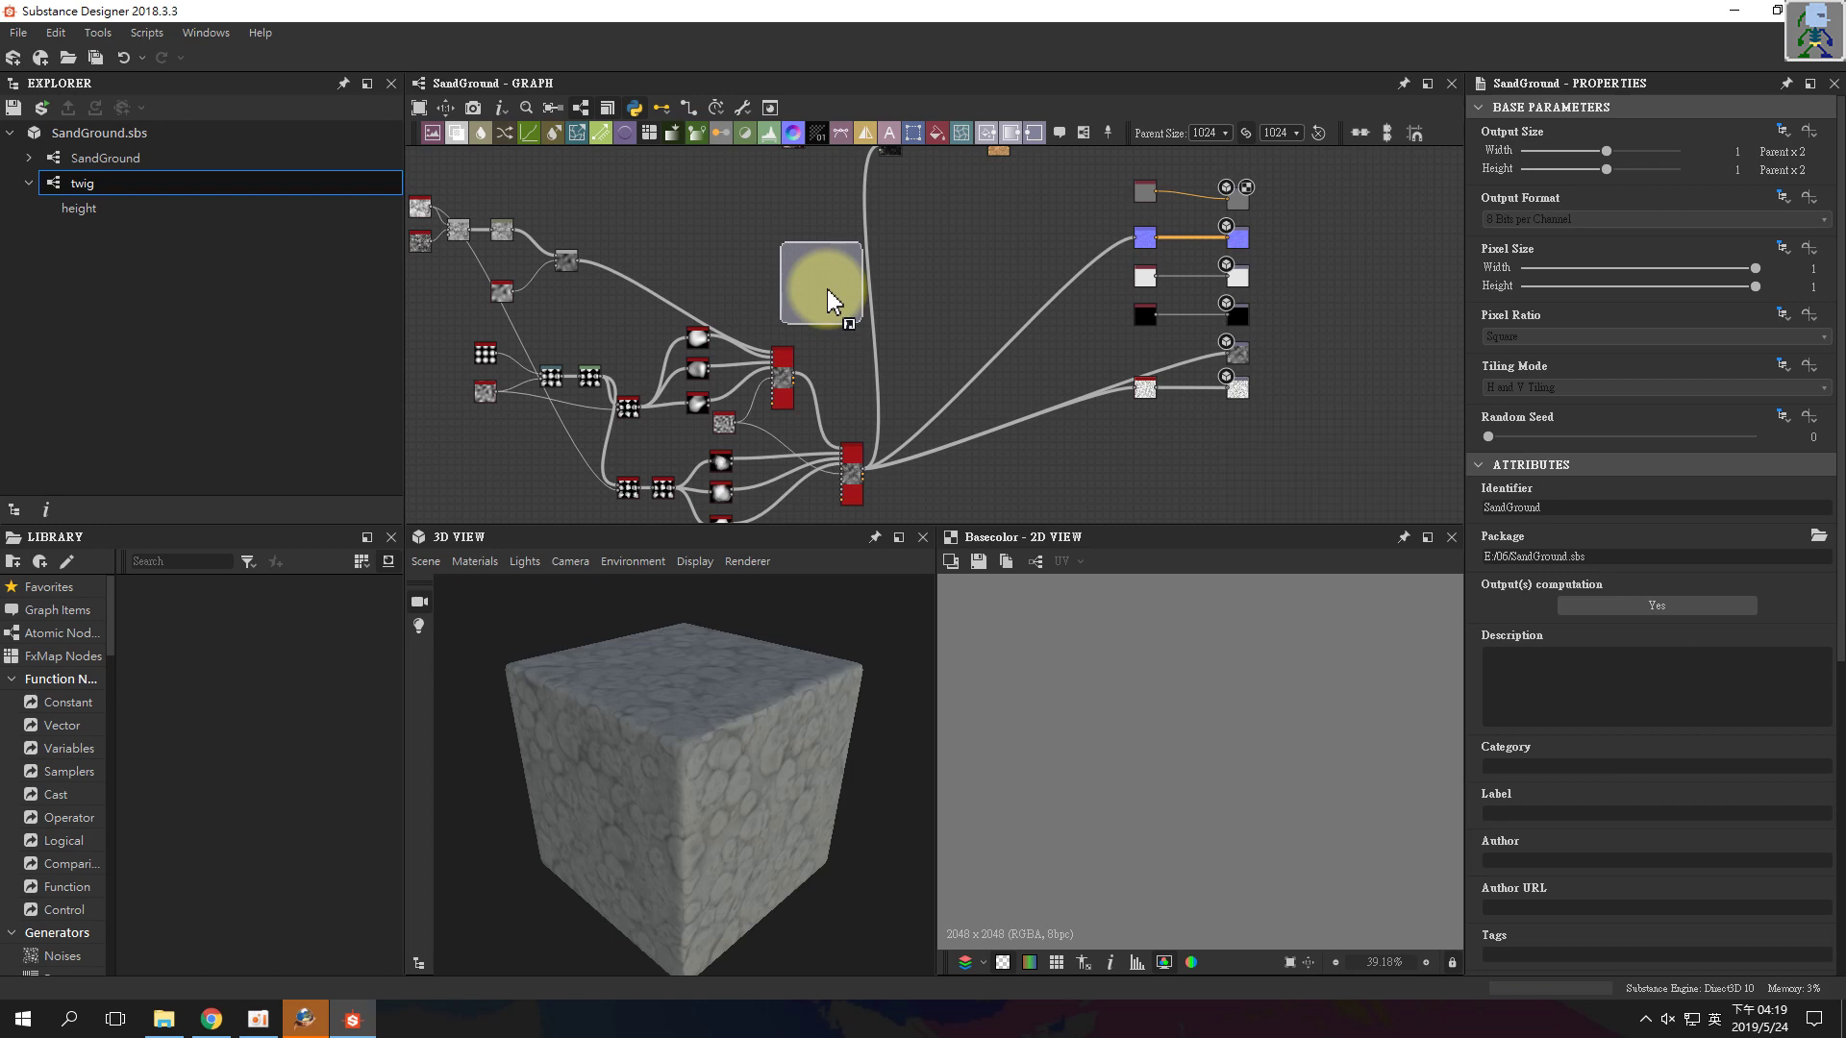
left_click_drag(827, 289, 812, 279)
scroll(838, 303, "up", 5)
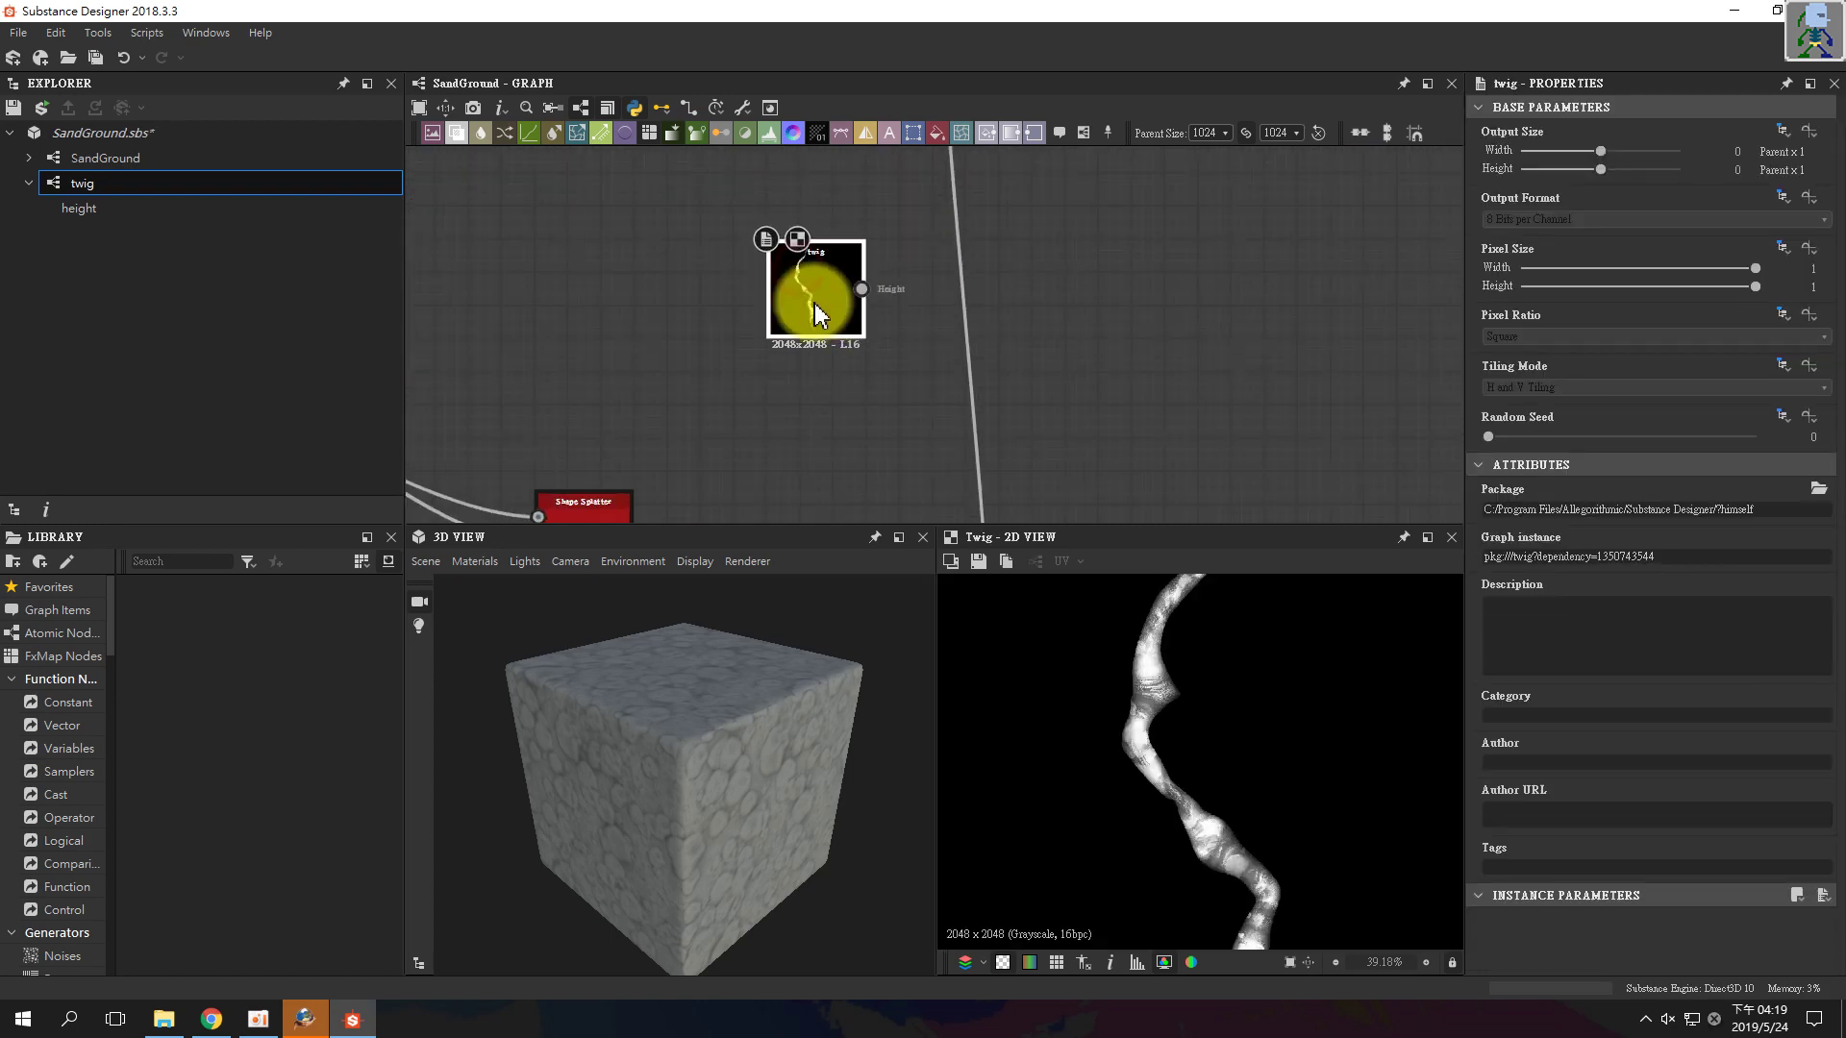
scroll(823, 331, "up", 3)
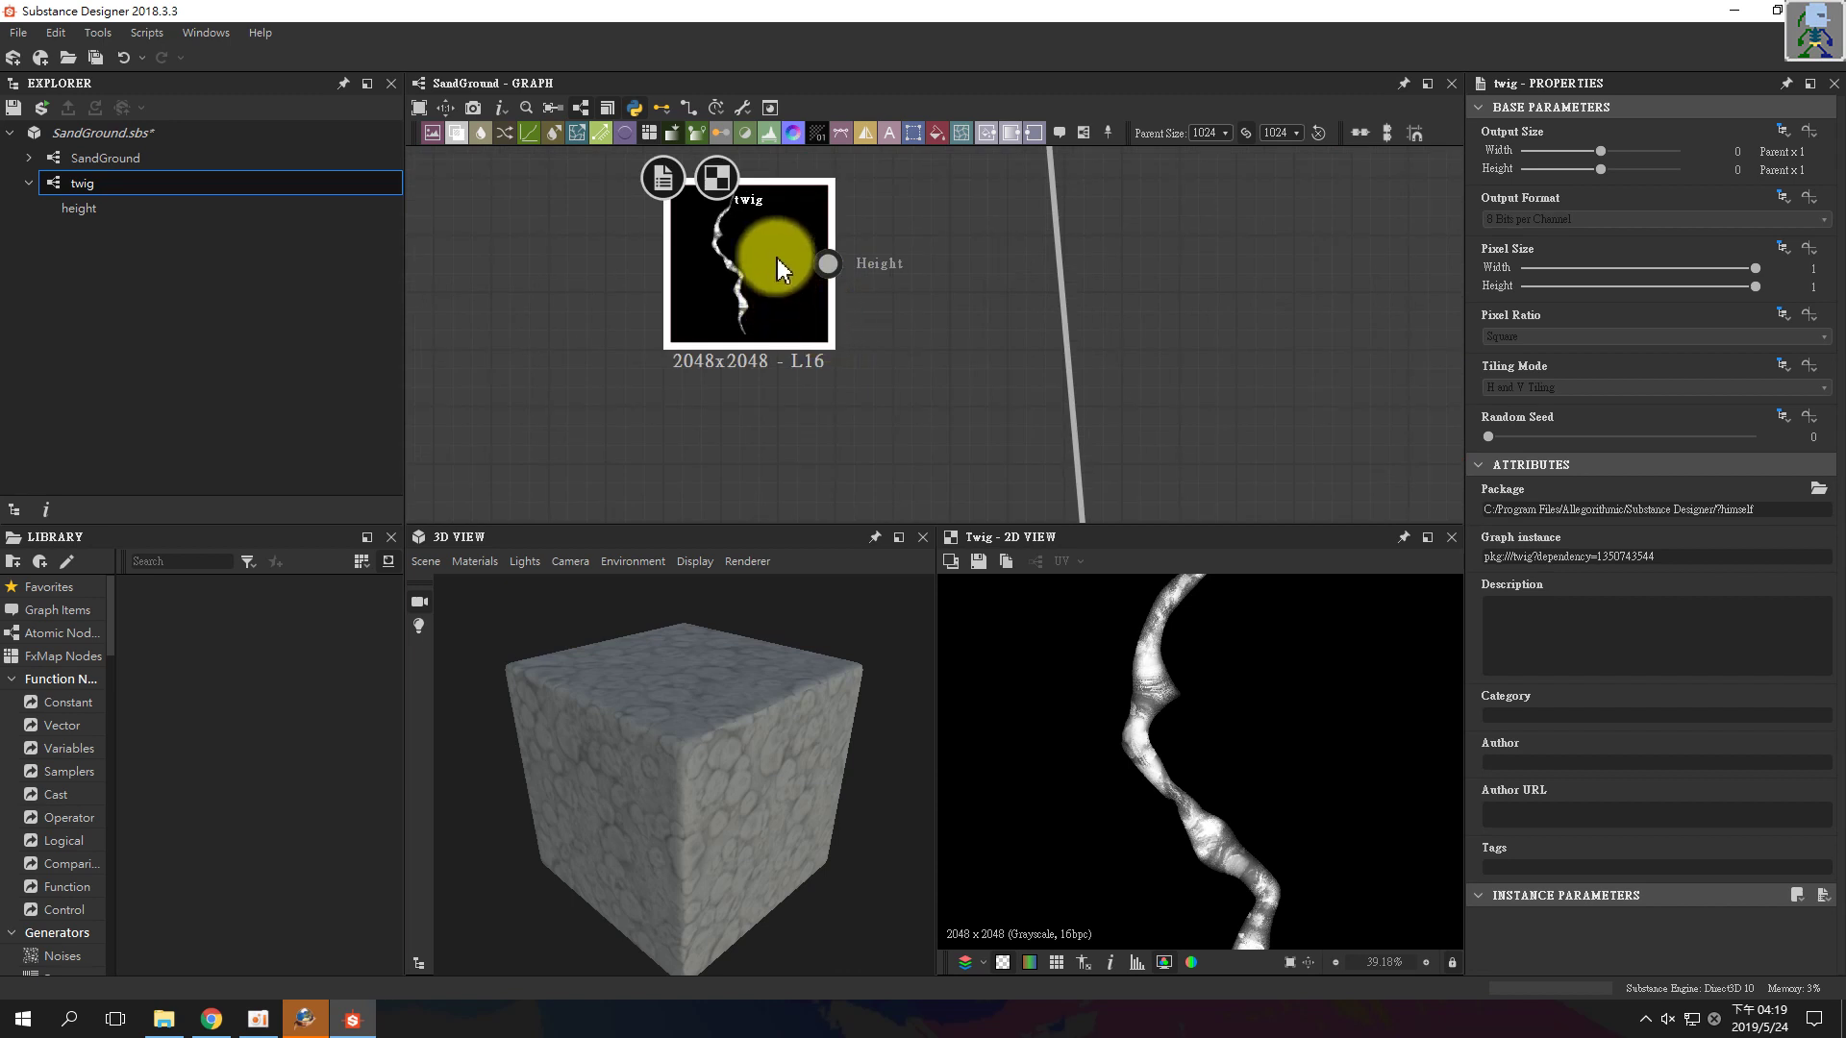
scroll(775, 258, "down", 6)
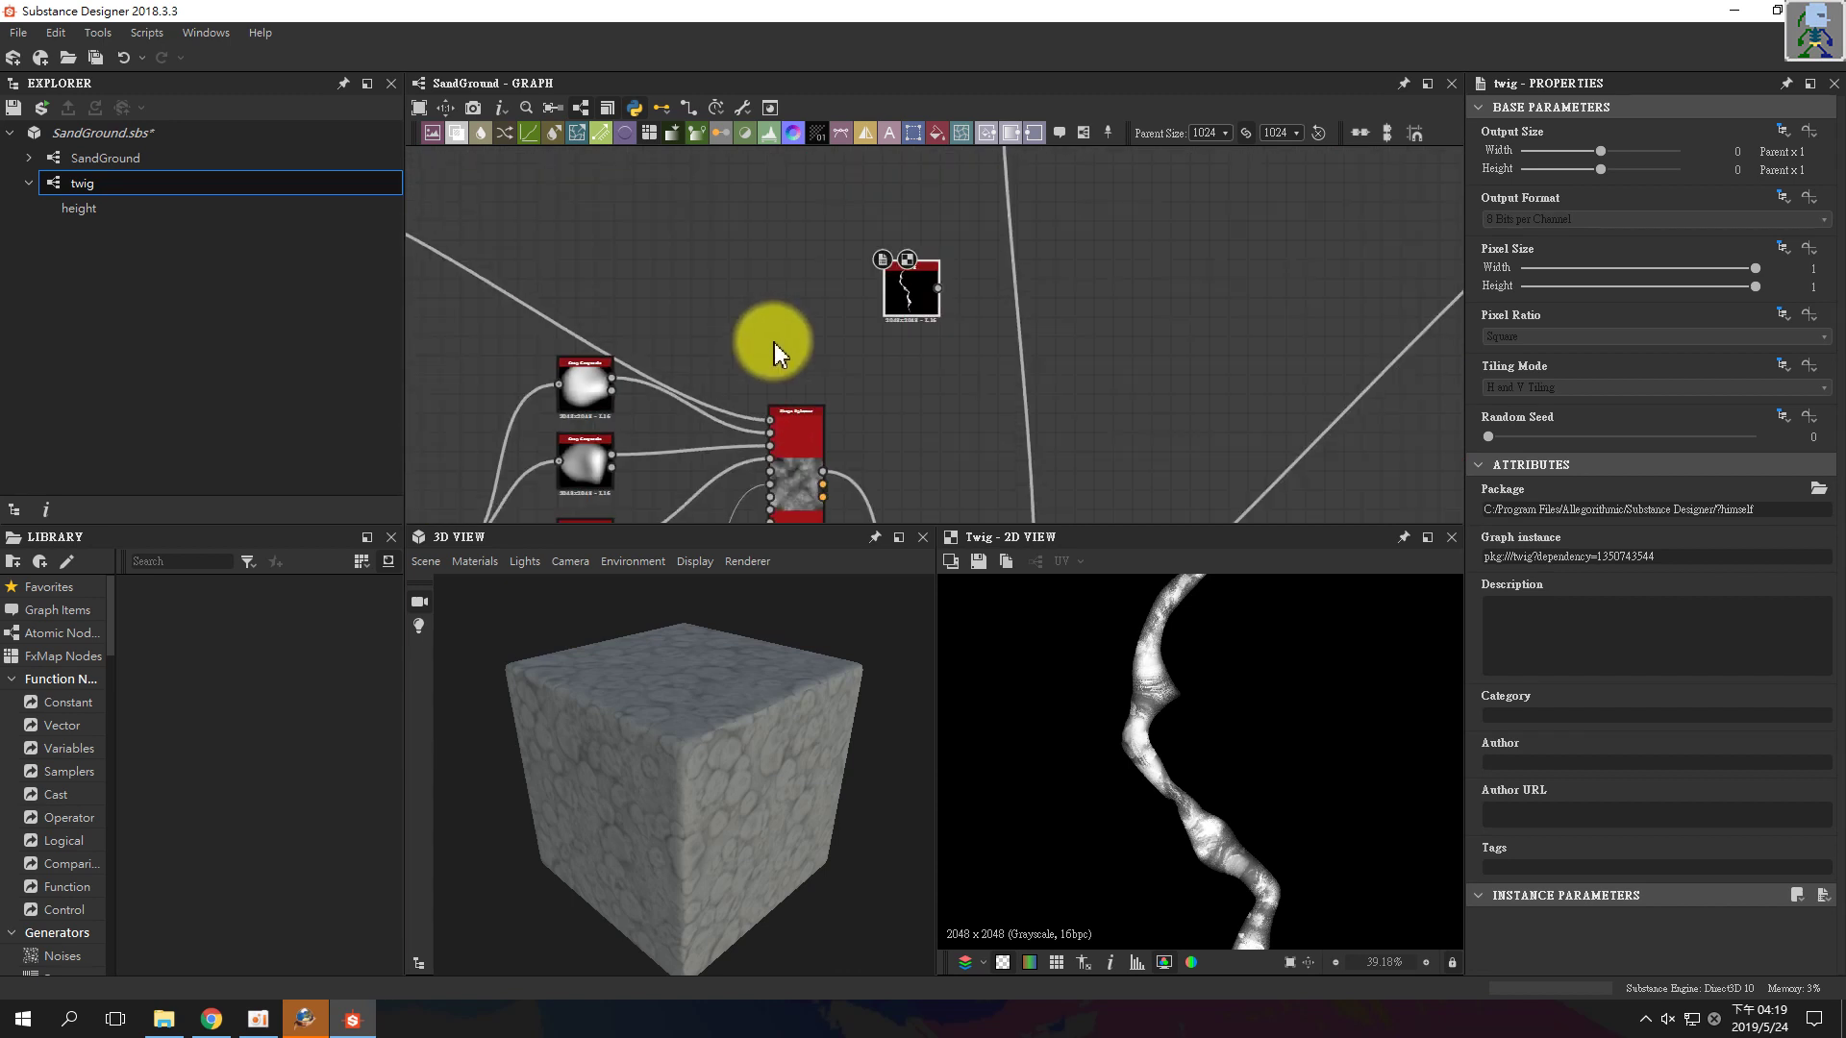
- Delete the twig instance node from the SandGround graph
middle_click_drag(848, 297, 907, 213)
middle_click_drag(805, 306, 806, 303)
scroll(806, 303, "down", 3)
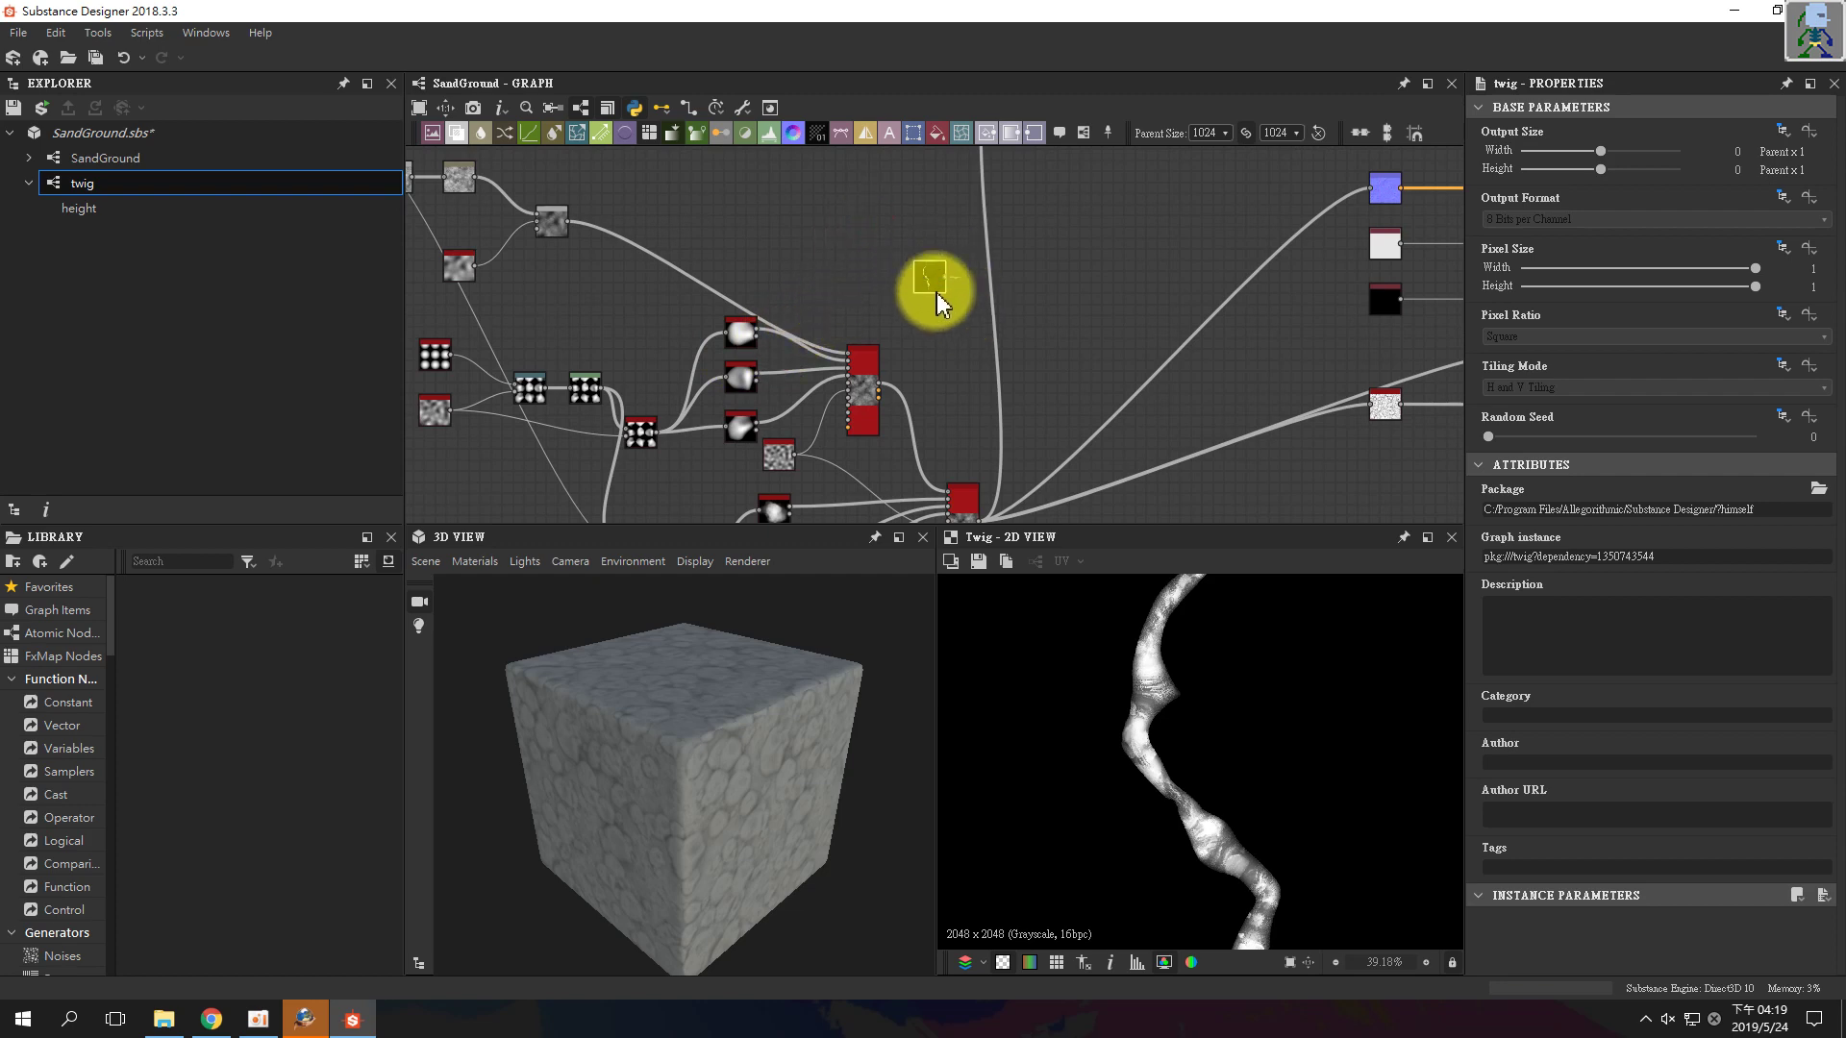
key("Delete")
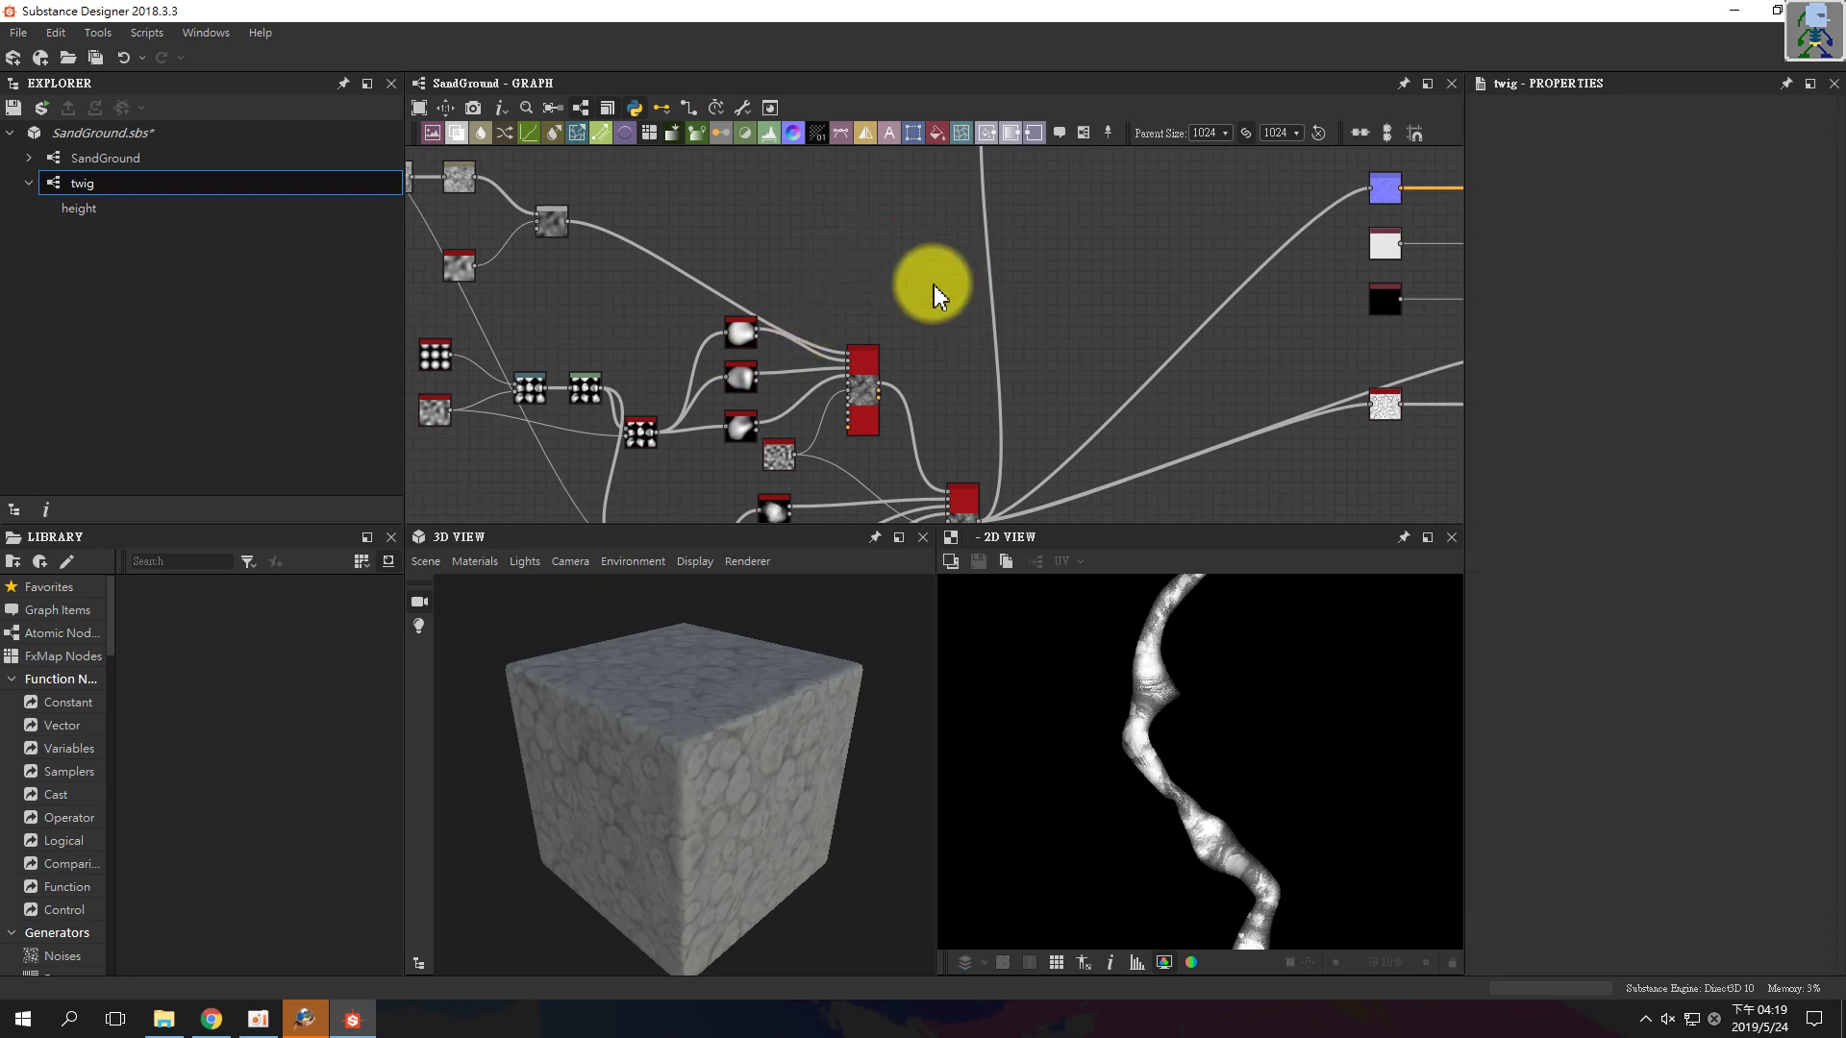
- Select the shape-building nodes that feed the upper Shape Splatter, and reopen the twig graph
middle_click_drag(713, 307, 924, 237)
left_click_drag(598, 279, 944, 388)
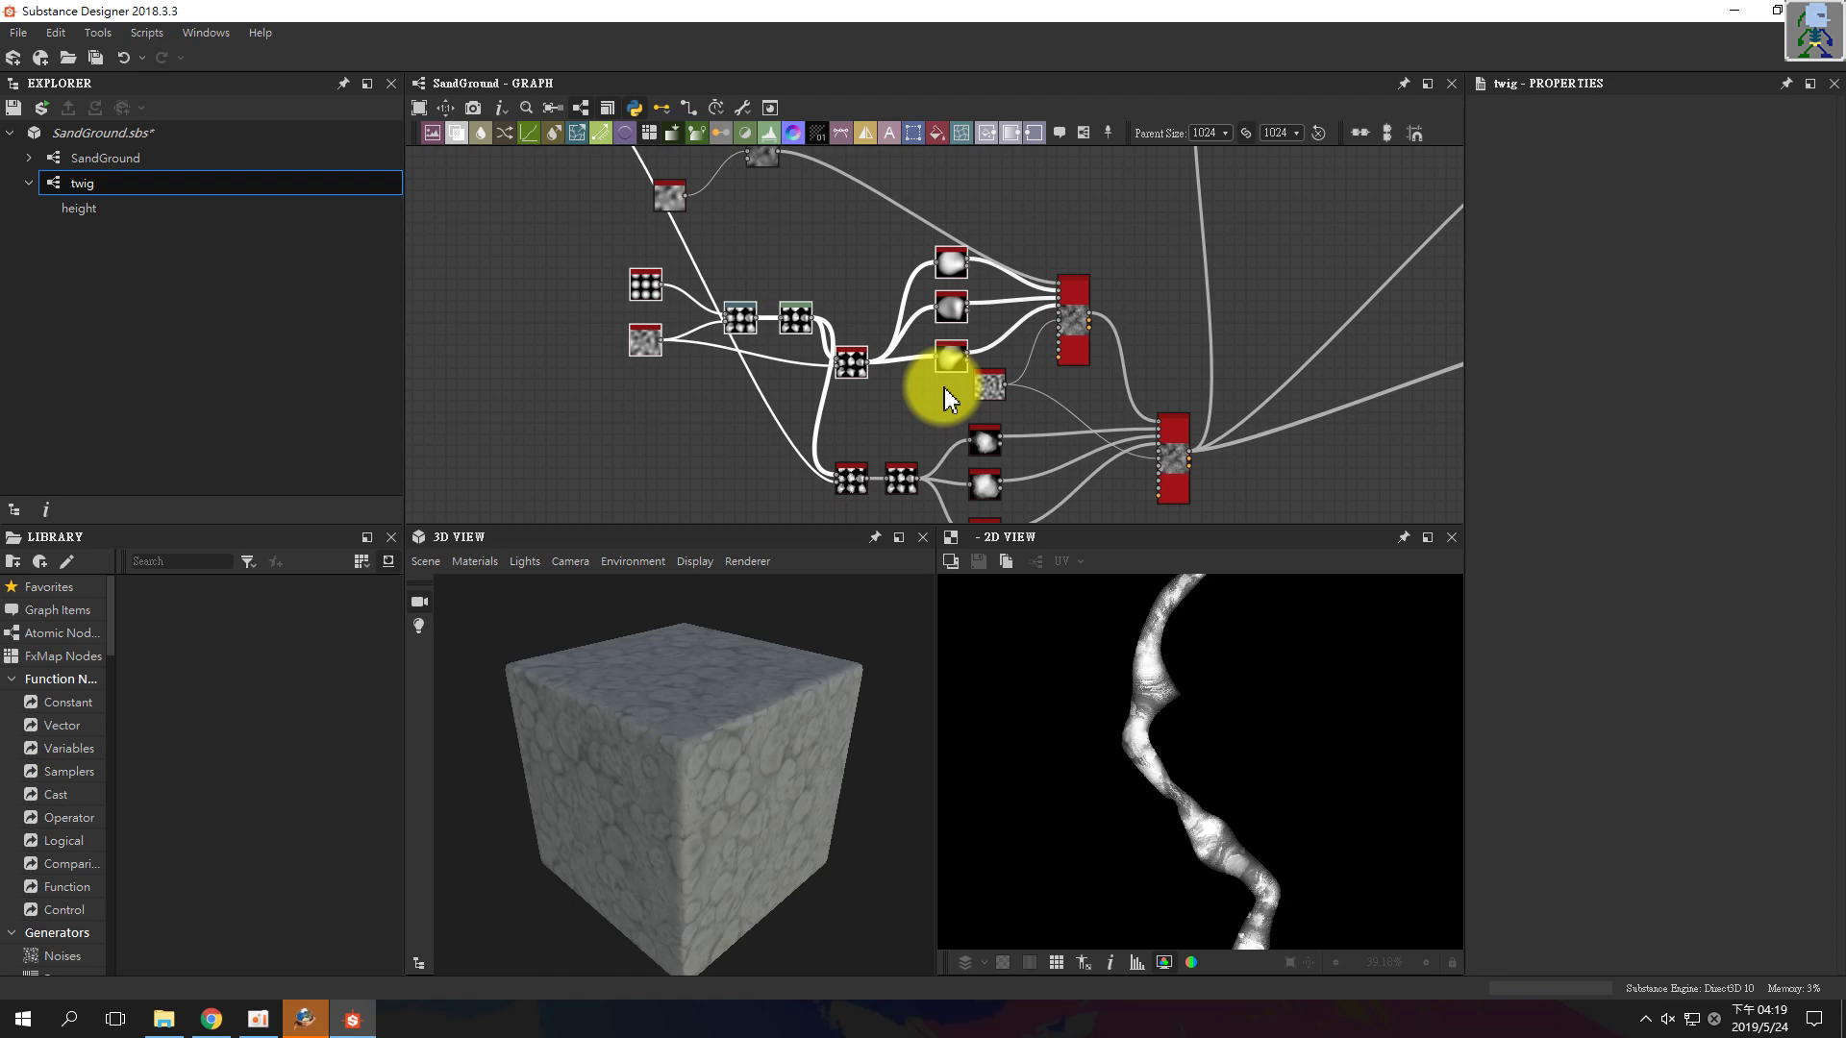
left_click(96, 209)
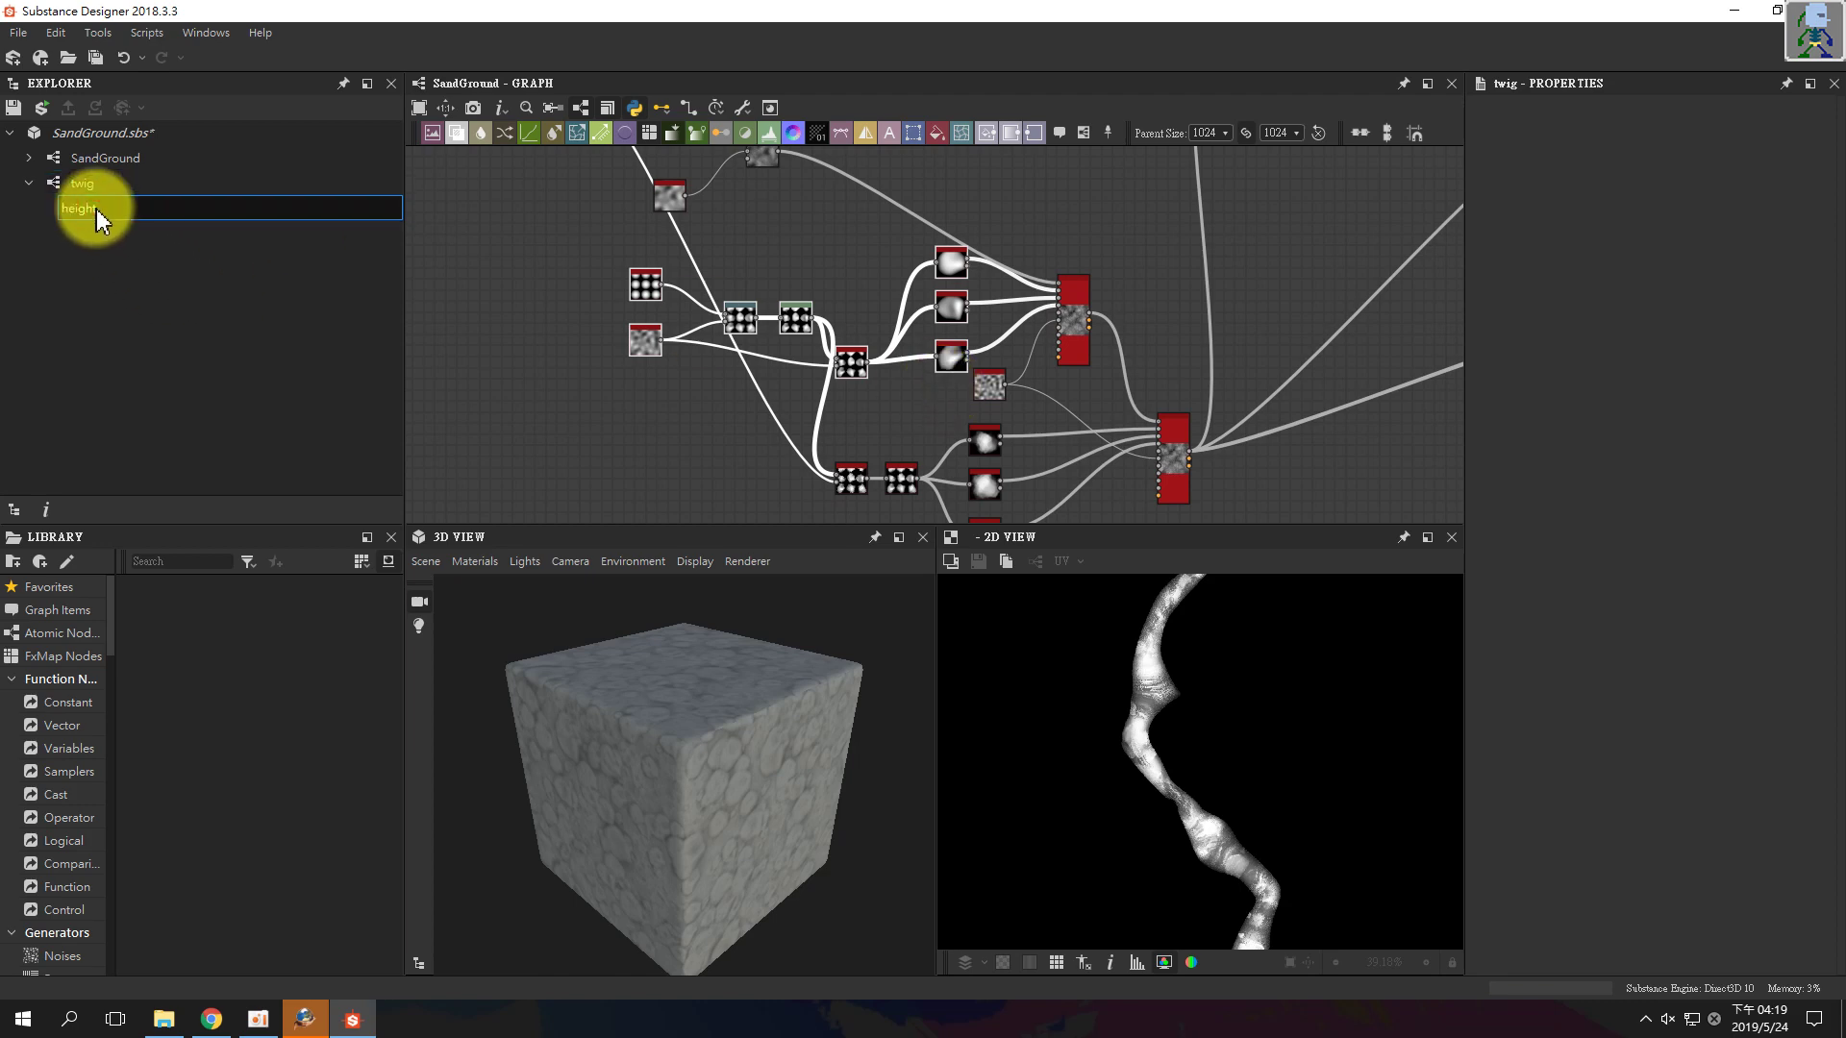
double_click(90, 190)
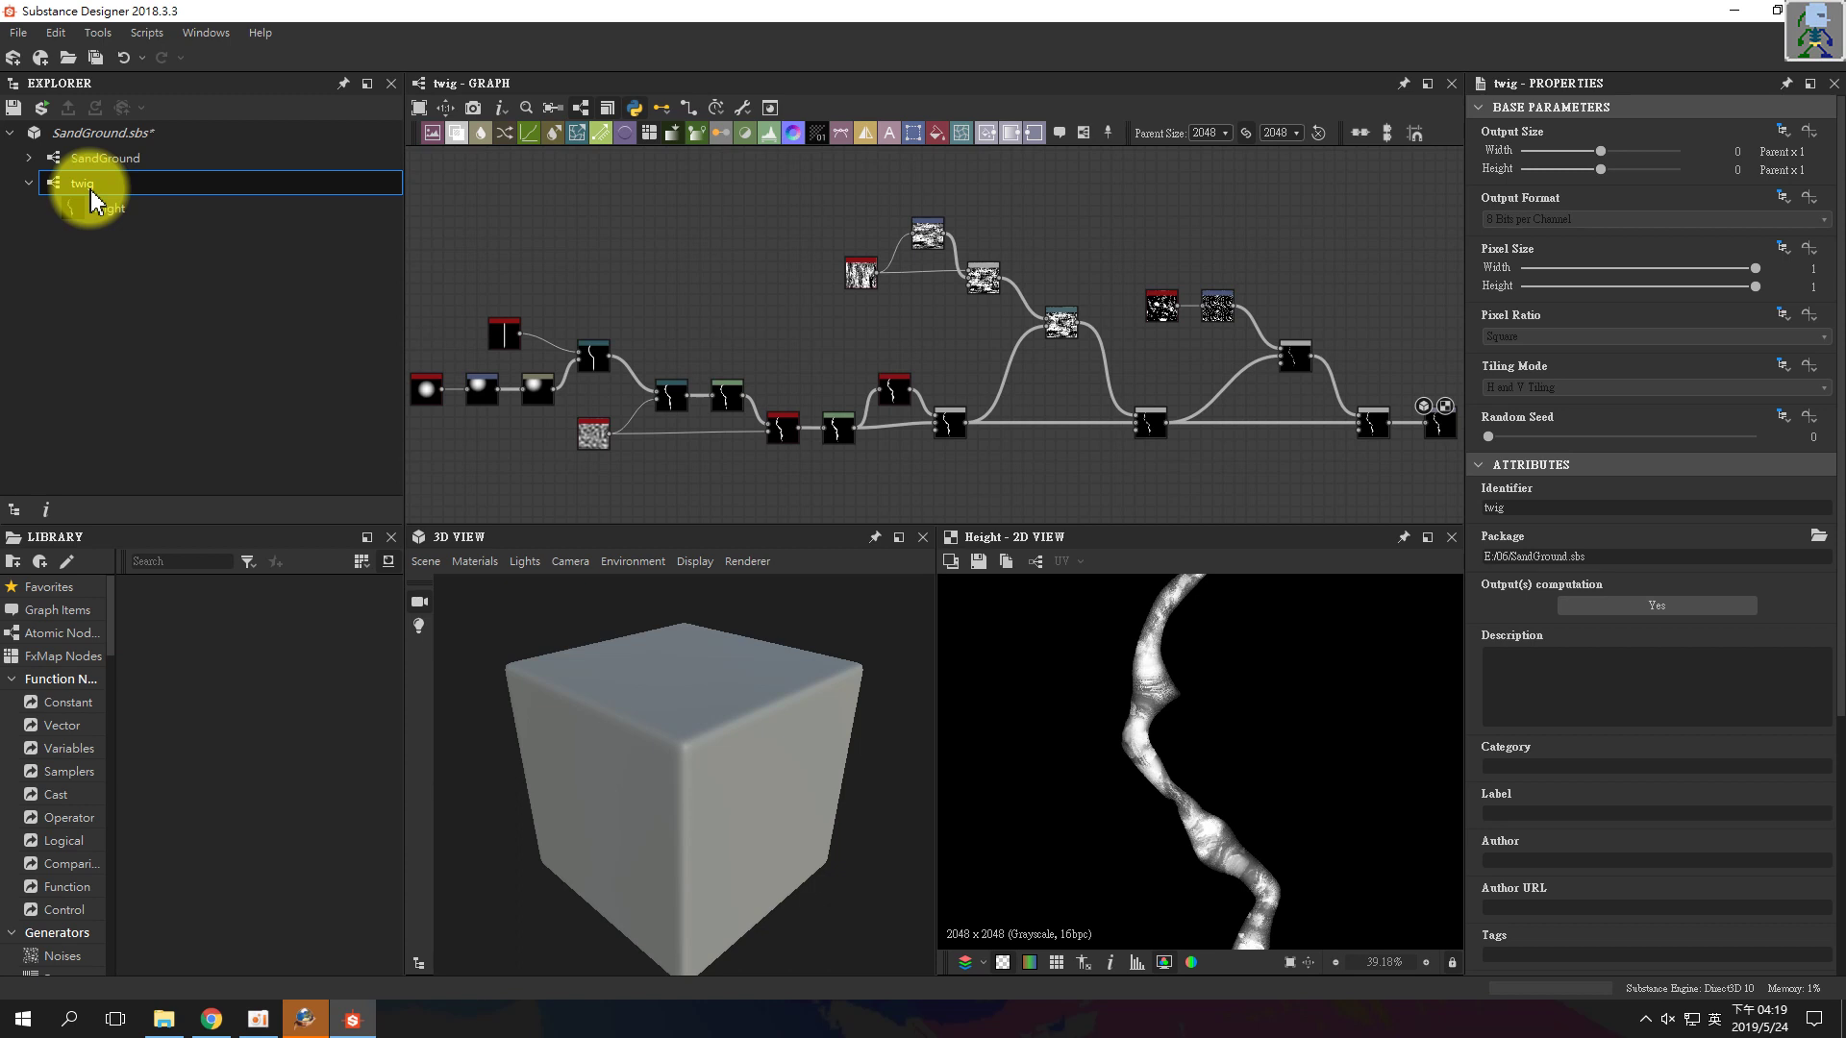
- Examine the twig graph from the height output back to the source Shape, with the whole twig shown in the preview
middle_click_drag(1058, 403, 861, 371)
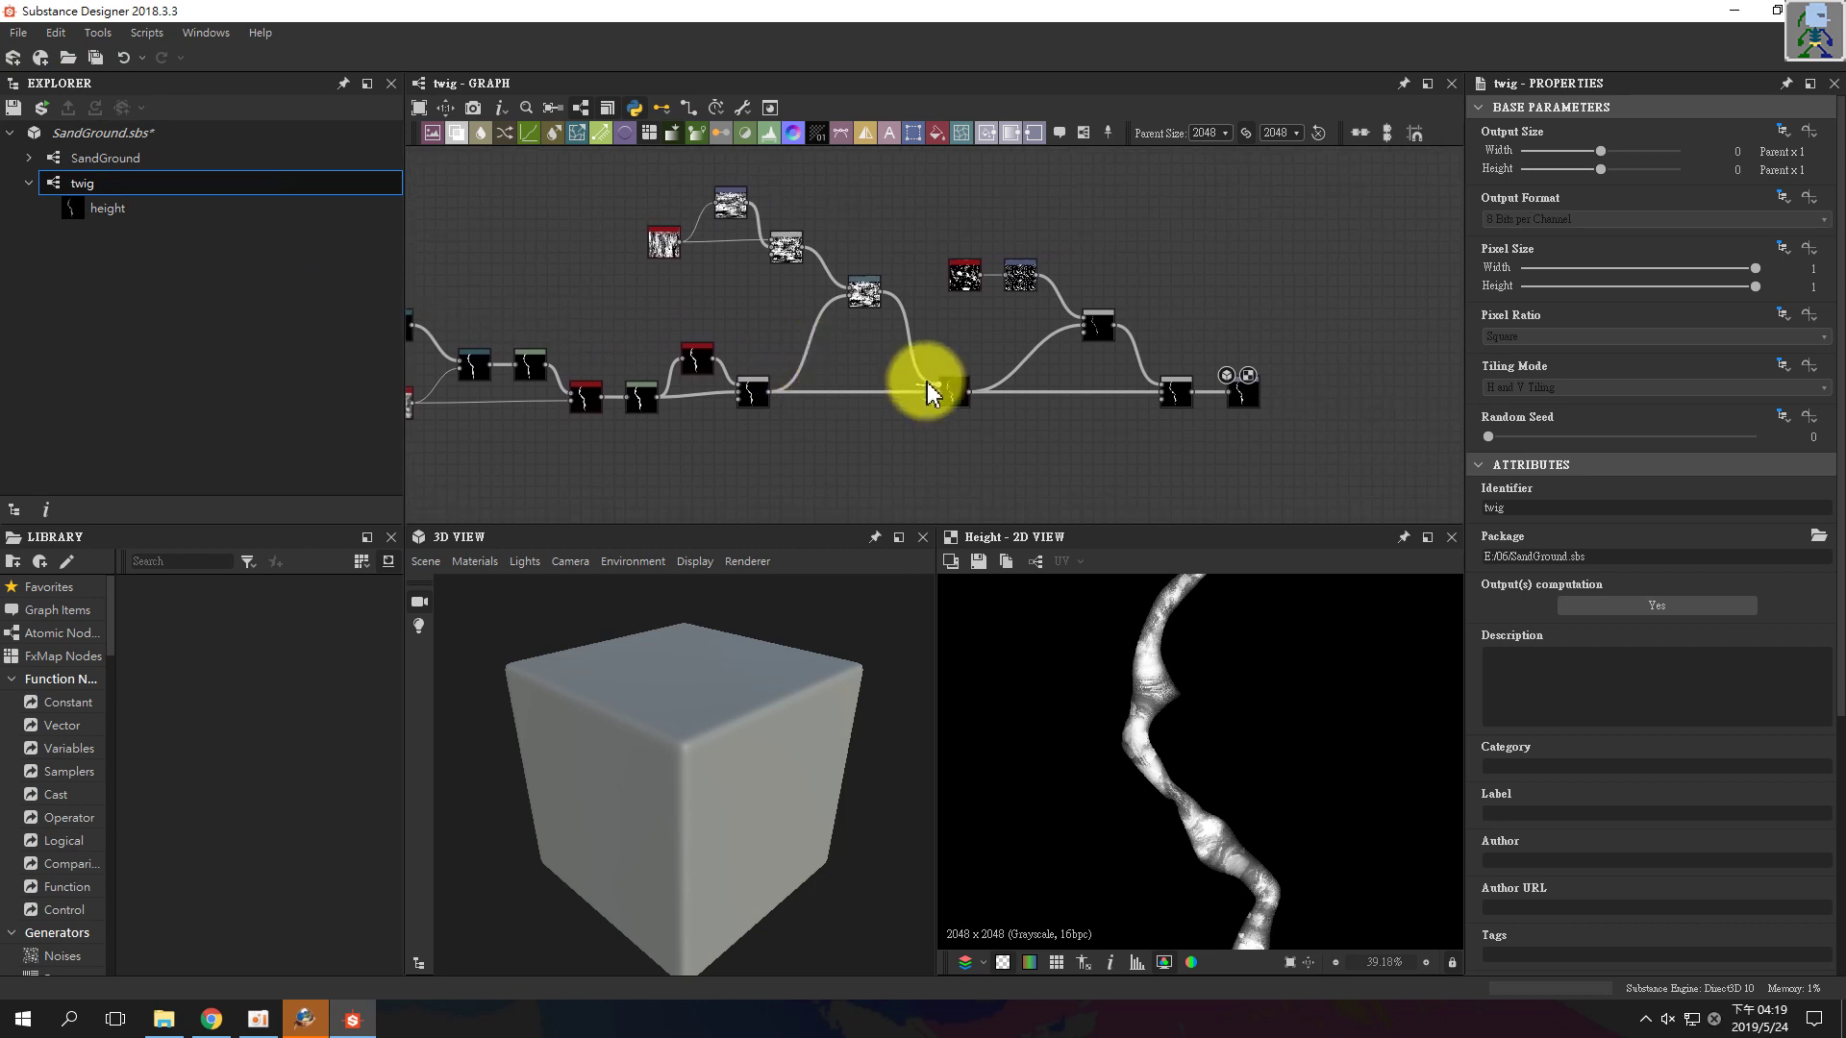
left_click_drag(1240, 397, 1255, 397)
middle_click_drag(1056, 424, 1112, 411)
scroll(1082, 404, "up", 2)
scroll(1112, 412, "down", 1)
middle_click_drag(1093, 344, 1344, 399)
middle_click_drag(904, 375, 1150, 387)
middle_click_drag(642, 317, 761, 318)
left_click_drag(732, 317, 709, 319)
scroll(771, 328, "up", 1)
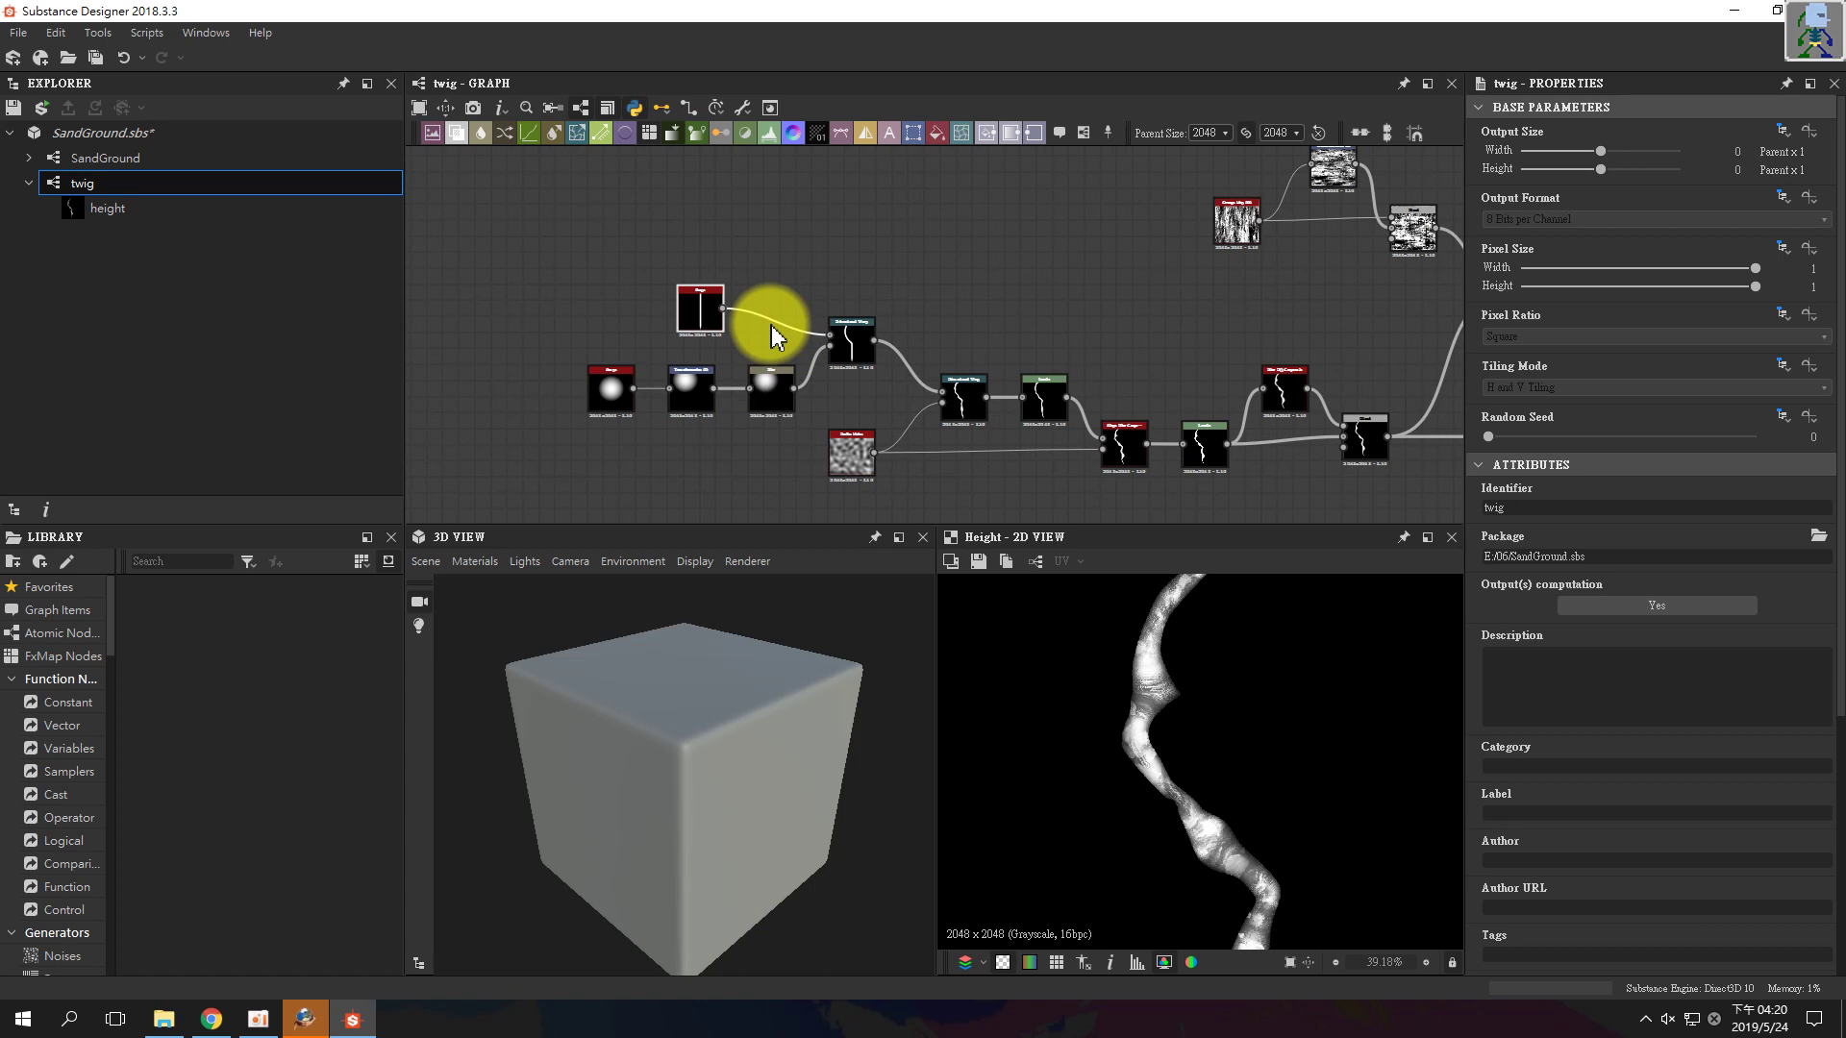
scroll(1254, 713, "down", 4)
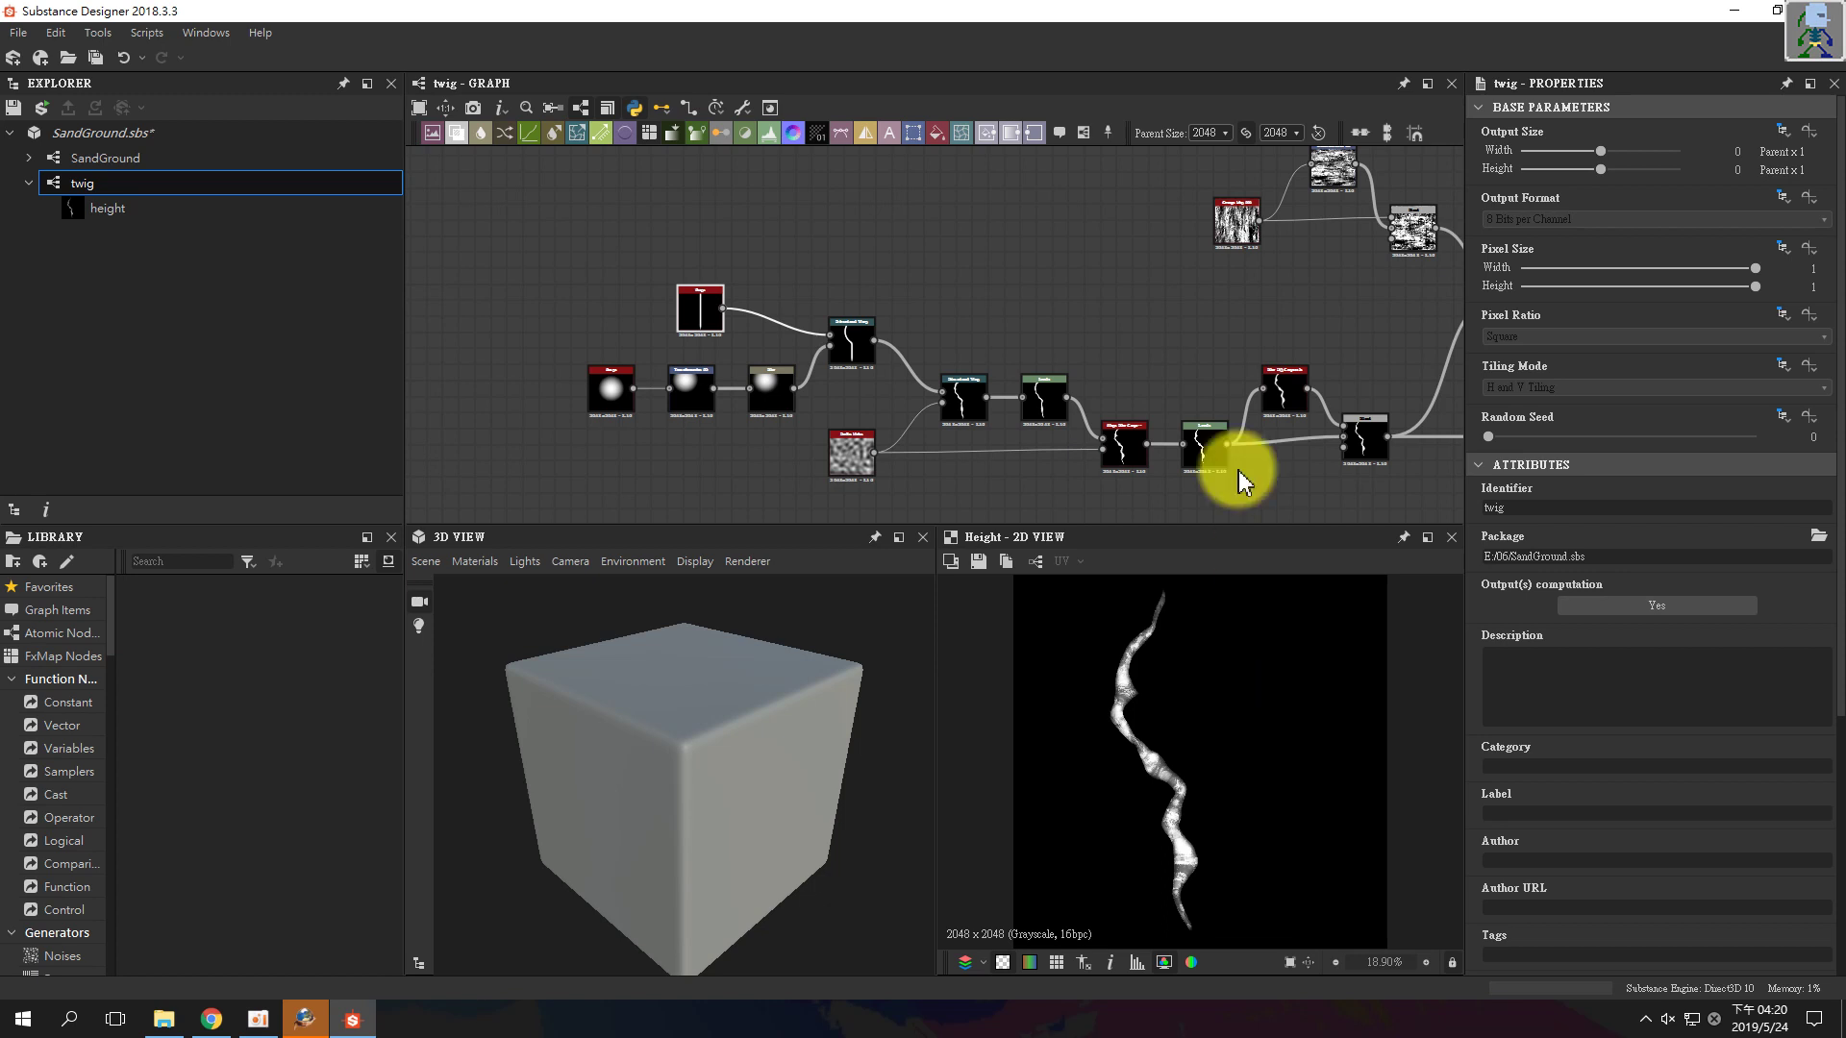
- Try shifting the Transformation 2D offset to X 0.1288 and Y 0.0986 to reshape the twig, and undo the shift
left_click(688, 386)
mouse_move(1229, 758)
left_mouse_down()
mouse_move(1206, 716)
mouse_move(1281, 777)
mouse_move(1186, 774)
mouse_move(1212, 733)
left_mouse_up()
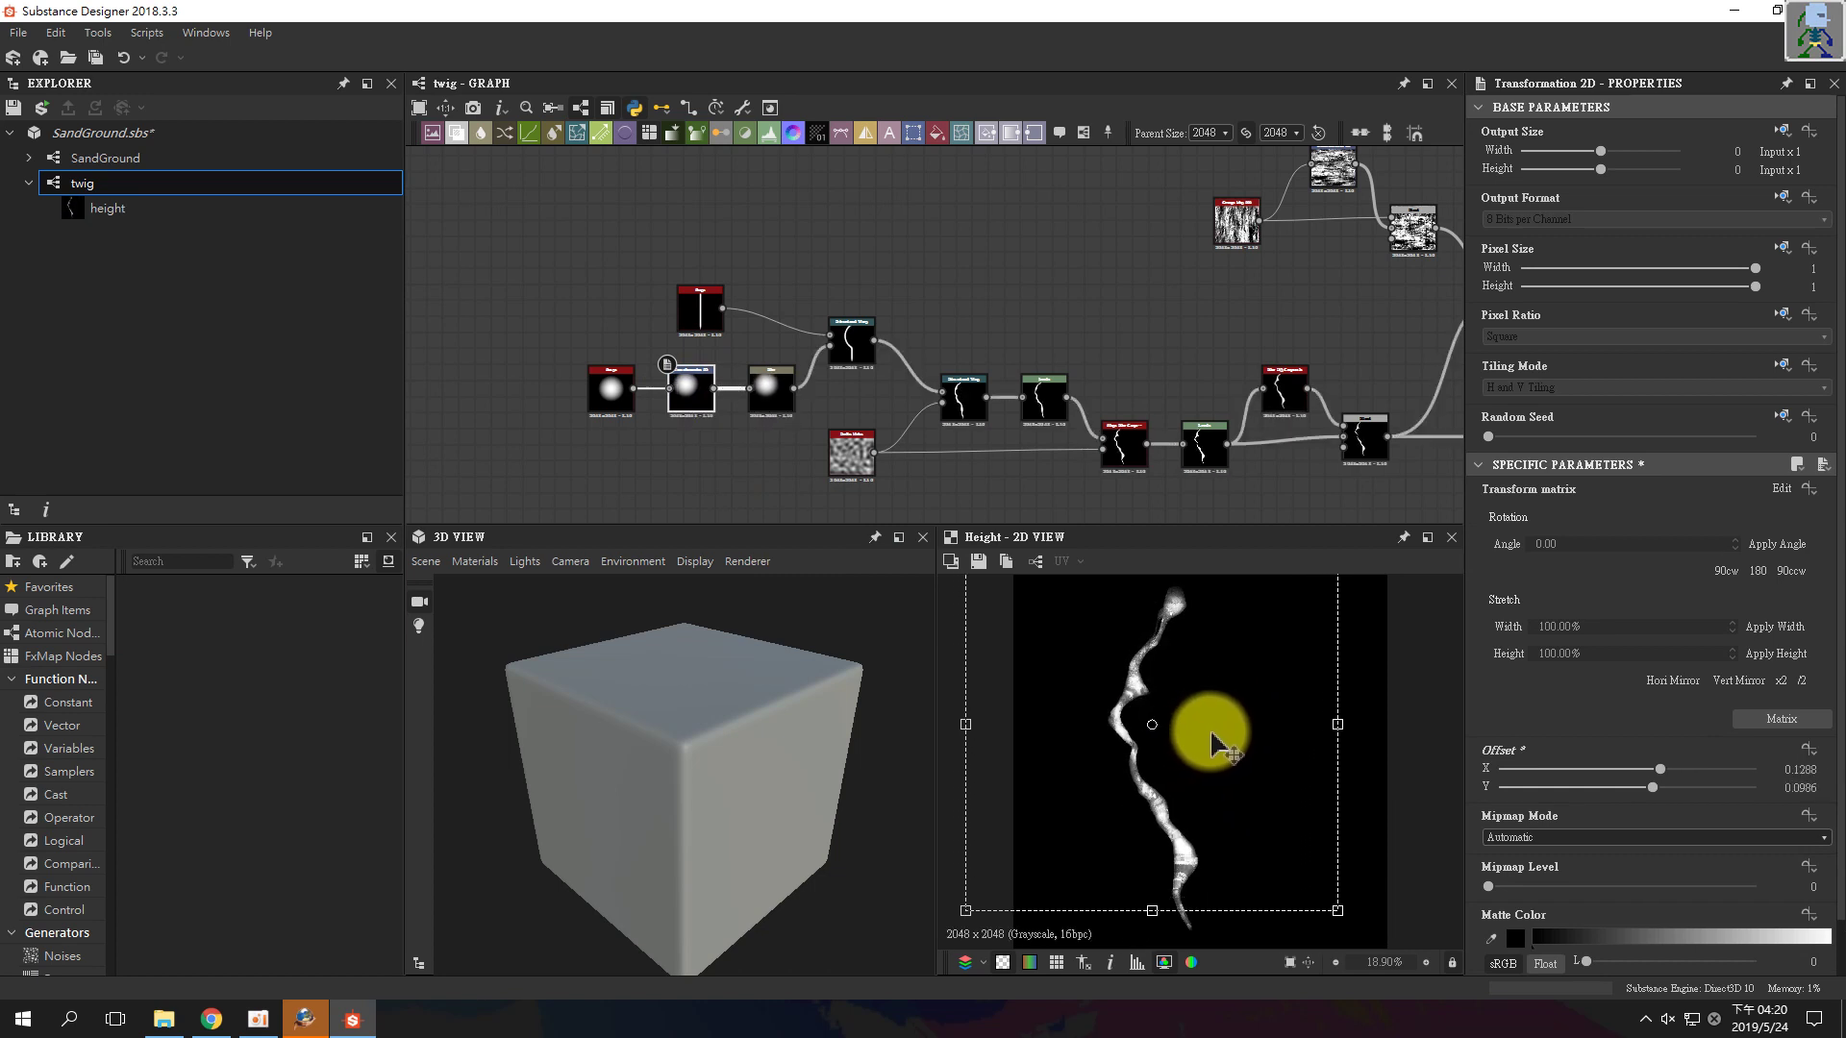
key("ctrl+z")
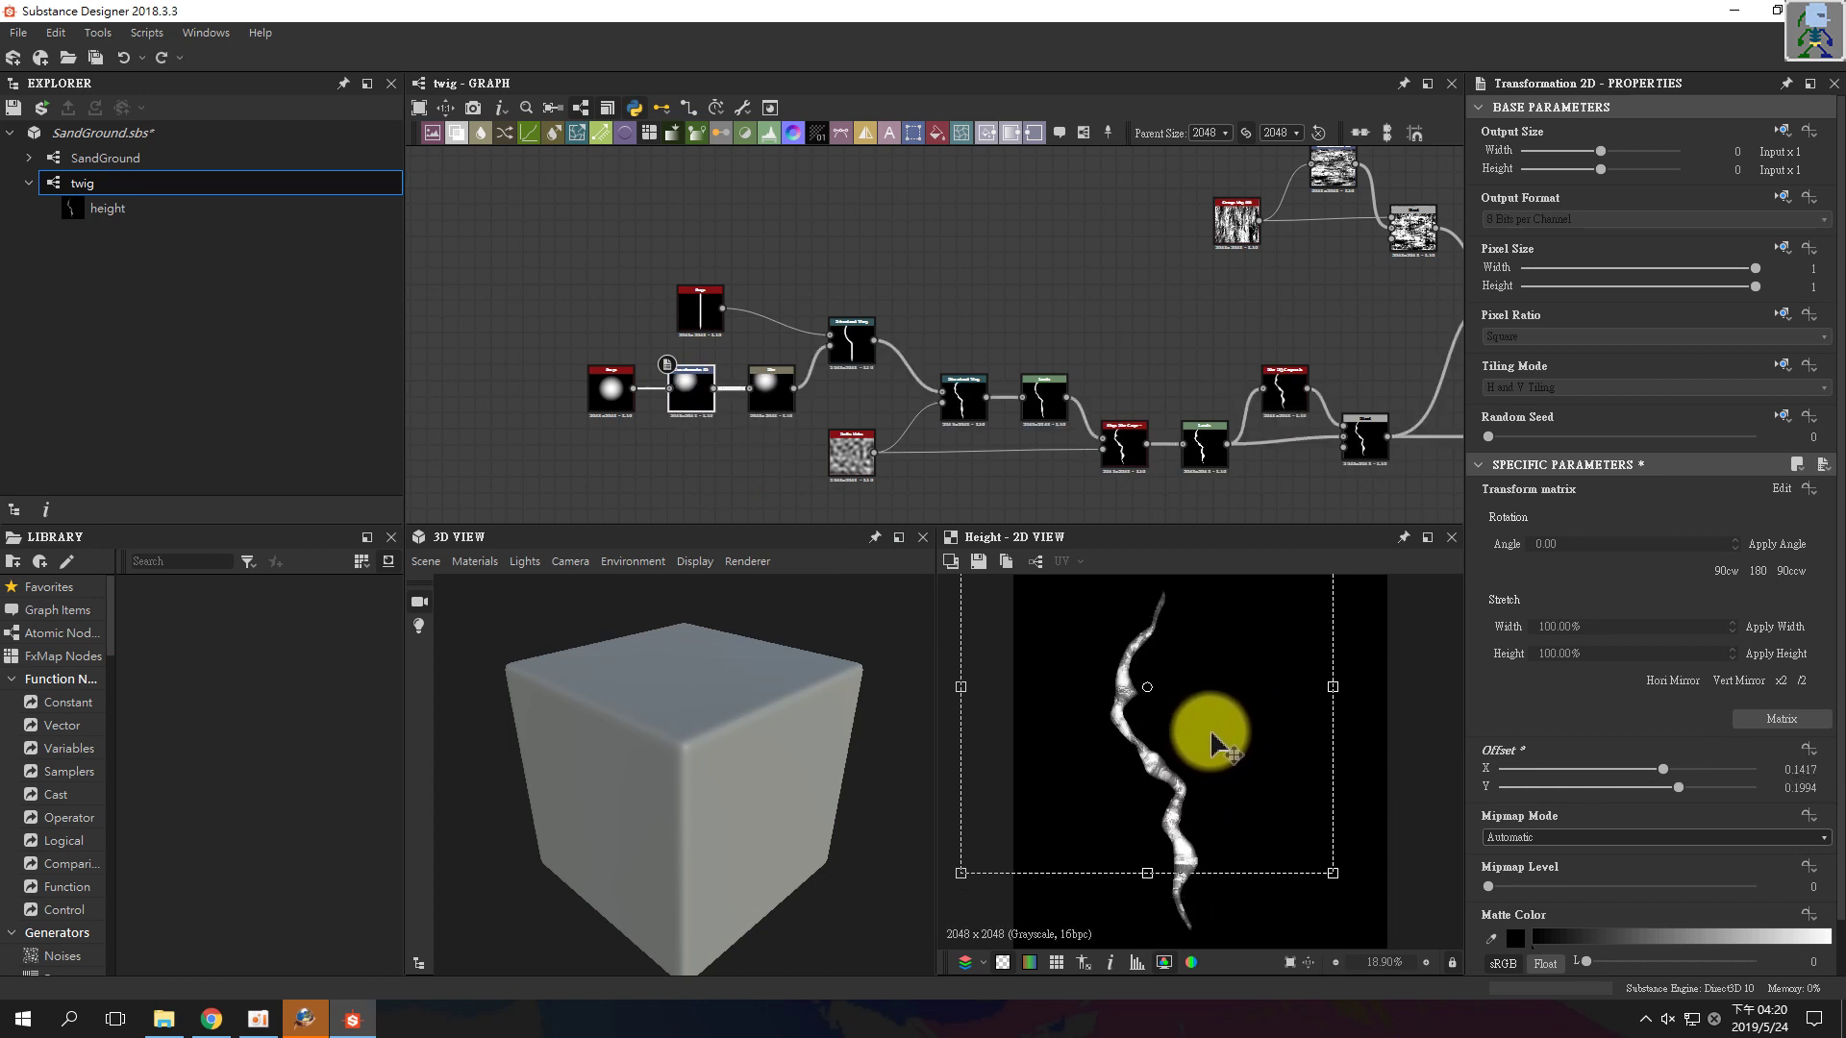
- Examine the instance parameters of the capsule Shape and the Perlin Noise node in the twig graph
left_click(705, 320)
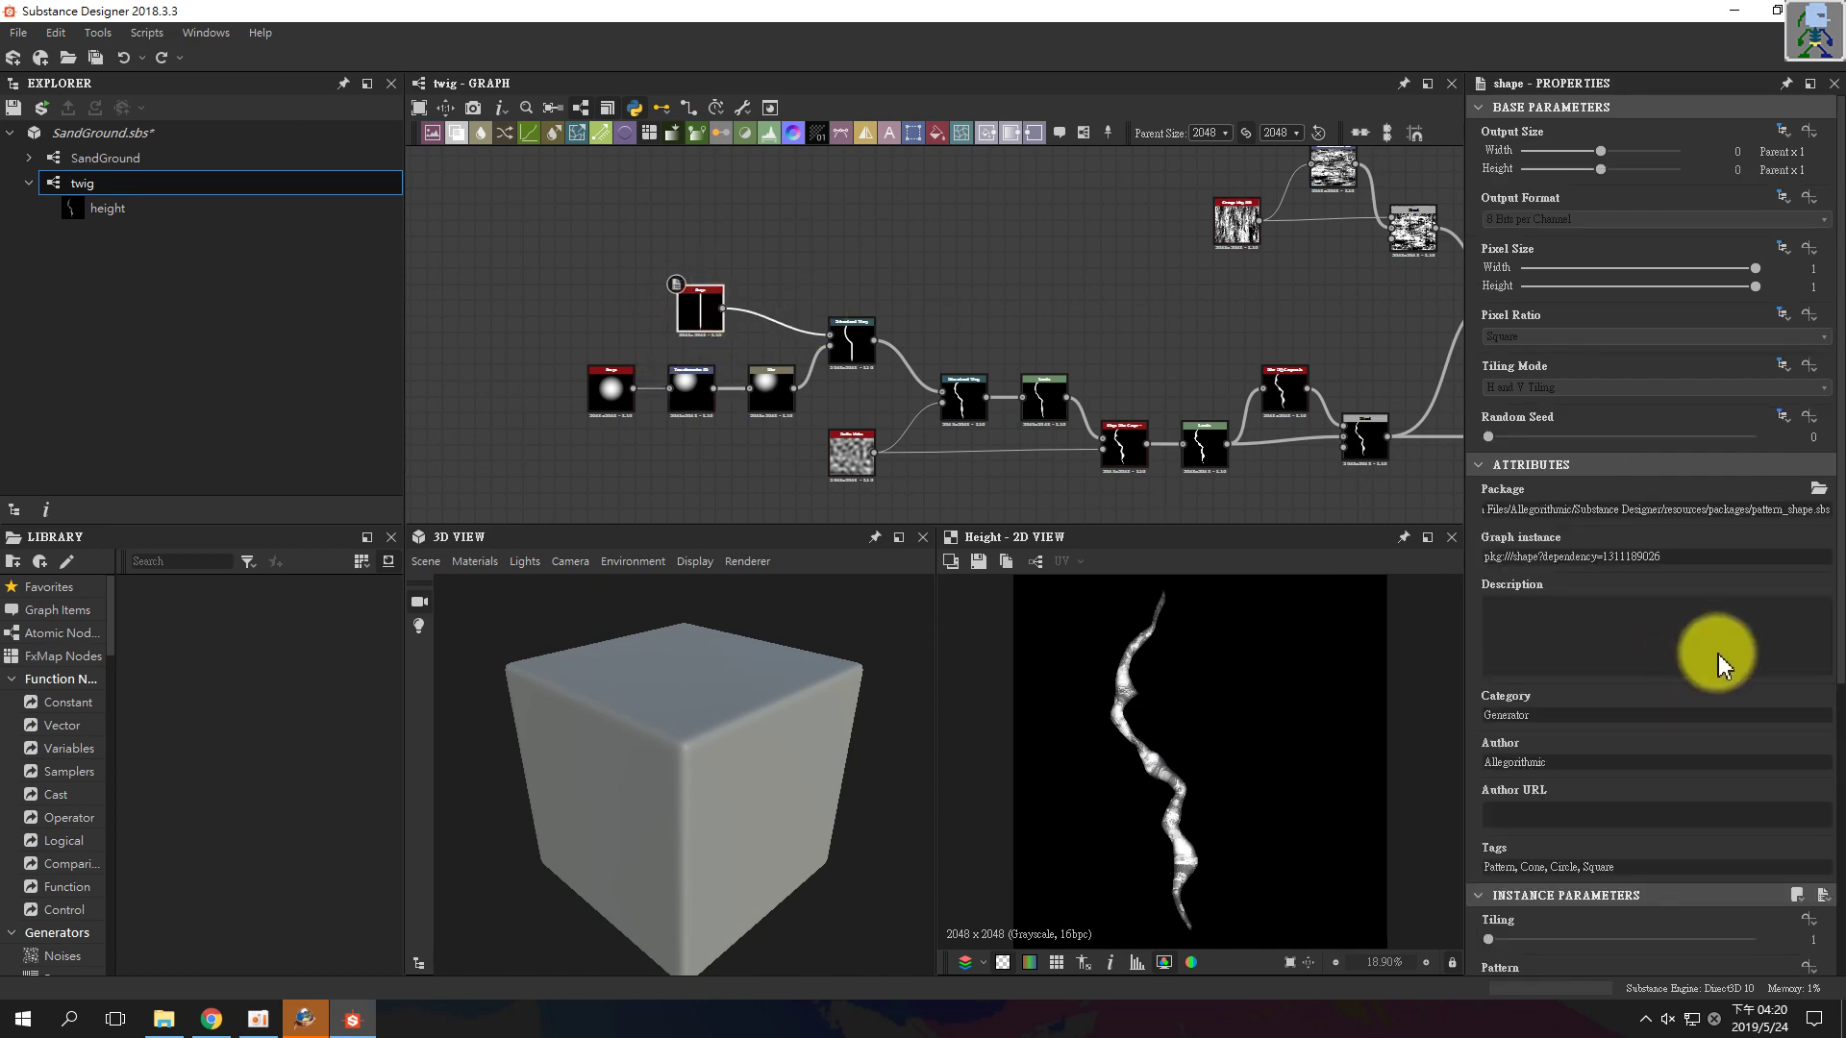
scroll(1716, 651, "down", 4)
left_click_drag(1733, 681, 1786, 688)
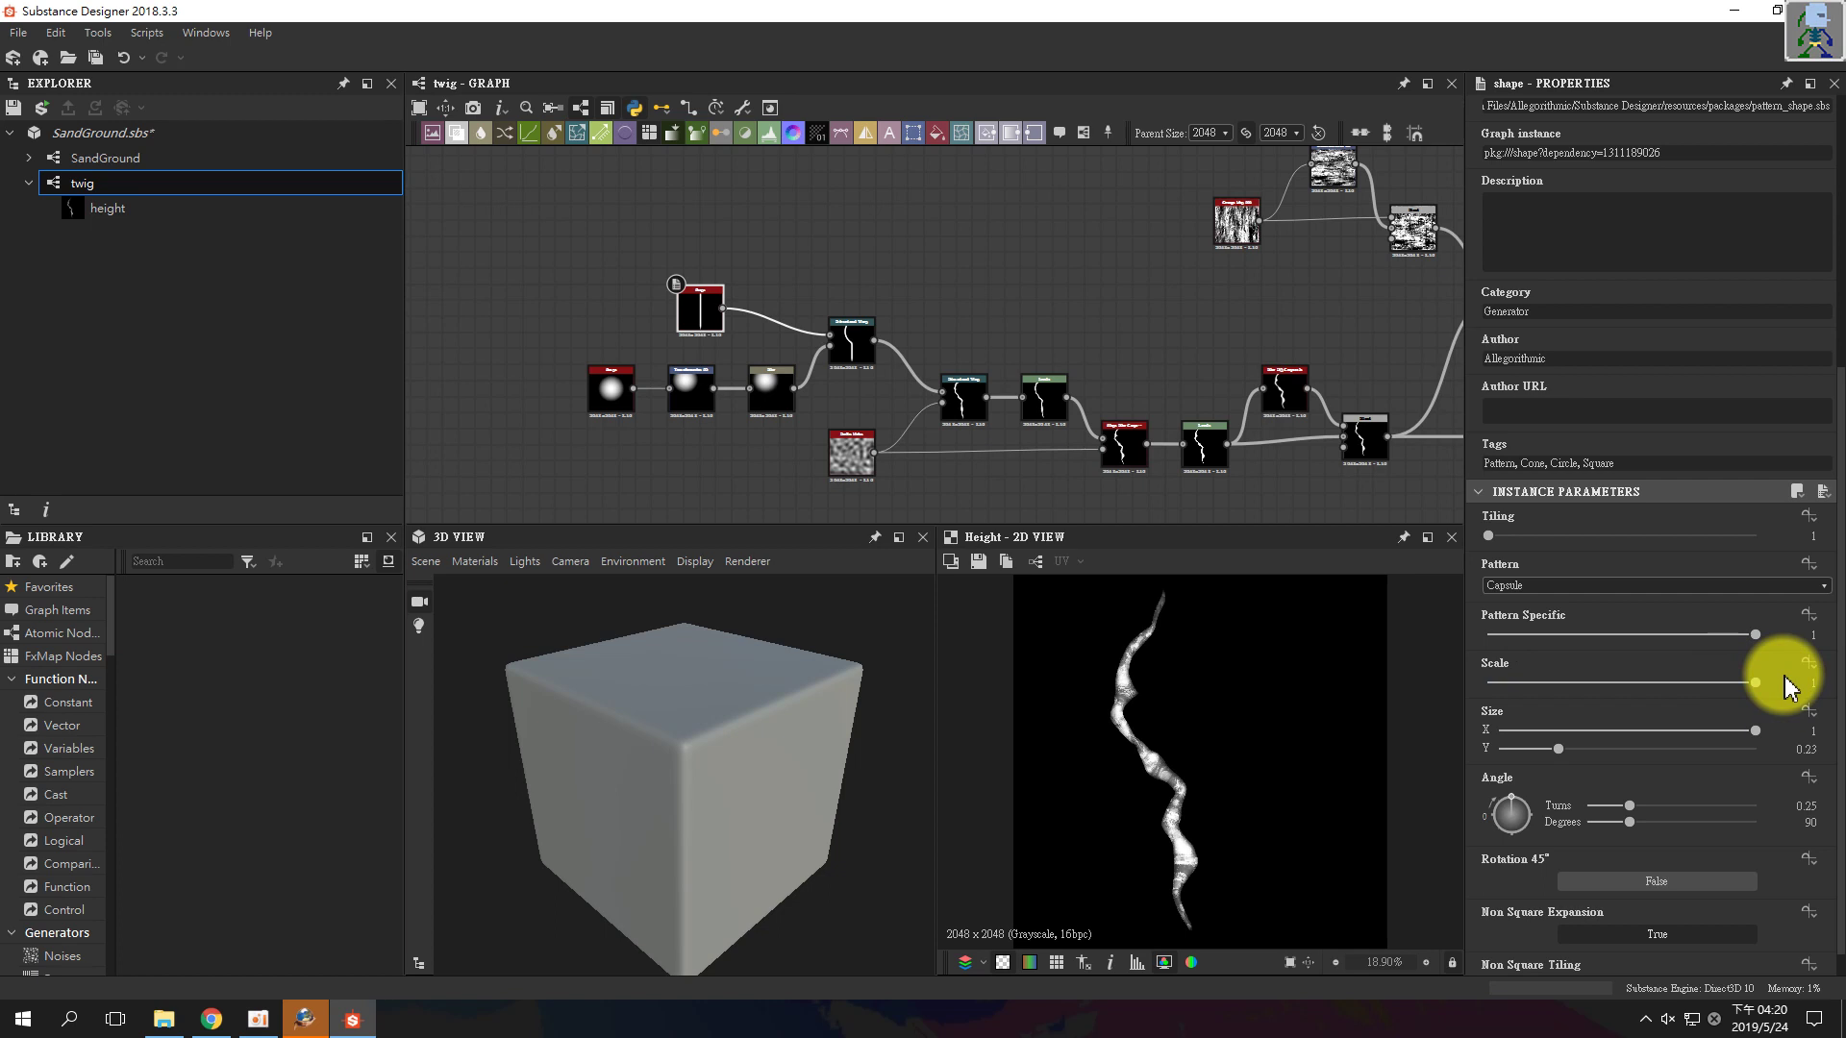
left_click(848, 459)
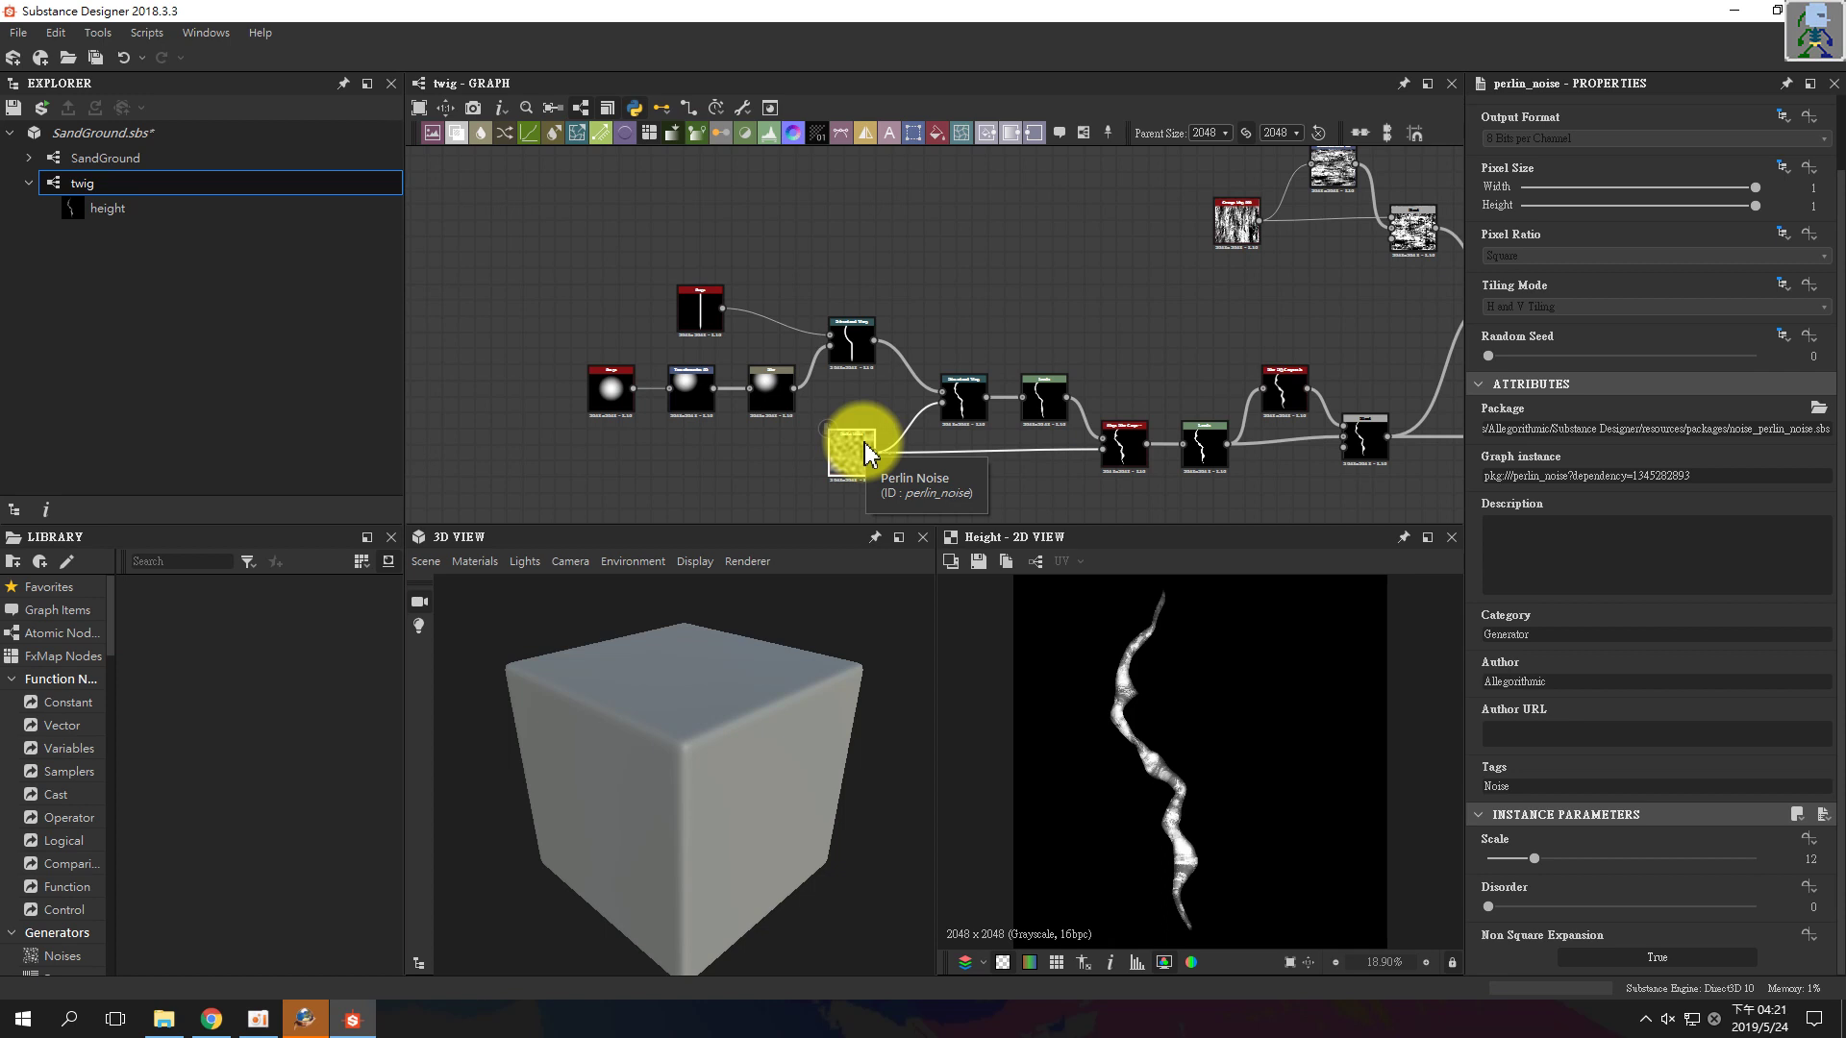
- Set the Y size of the capsule Shape that feeds the first Directional Warp to 0.25
left_click(702, 305)
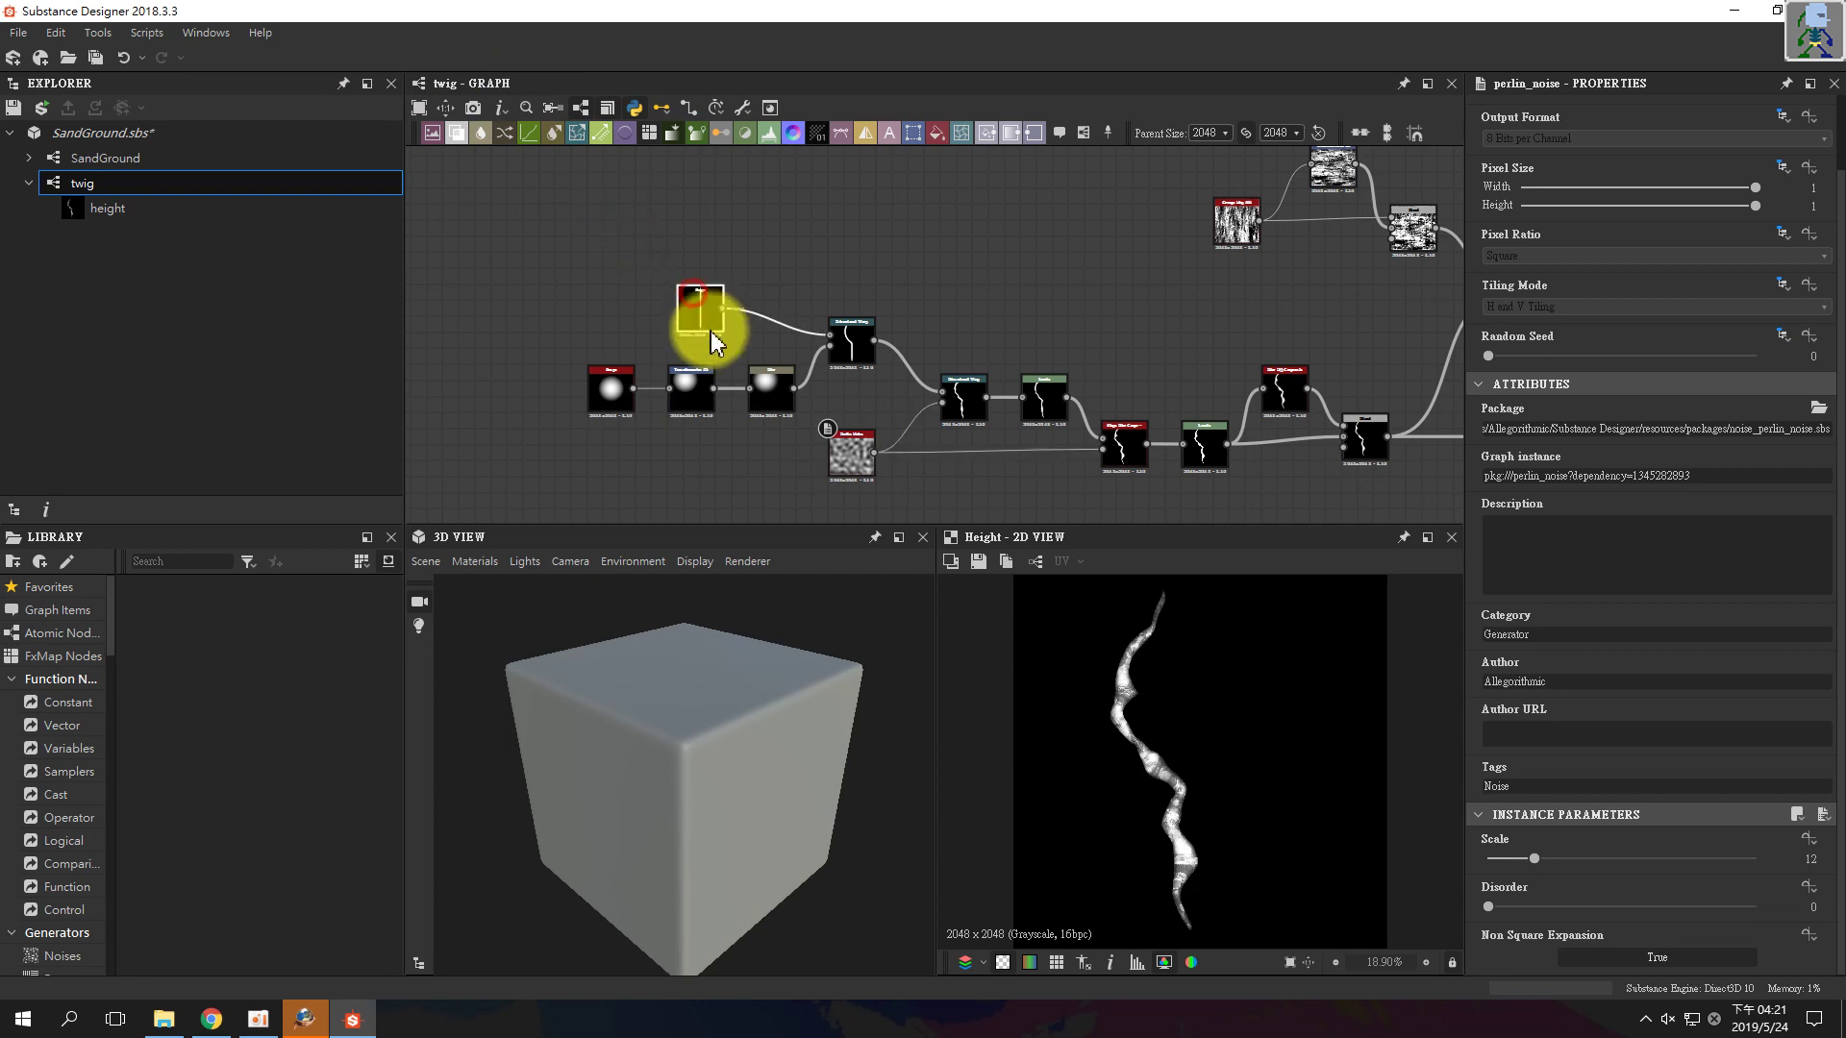
scroll(708, 325, "up", 5)
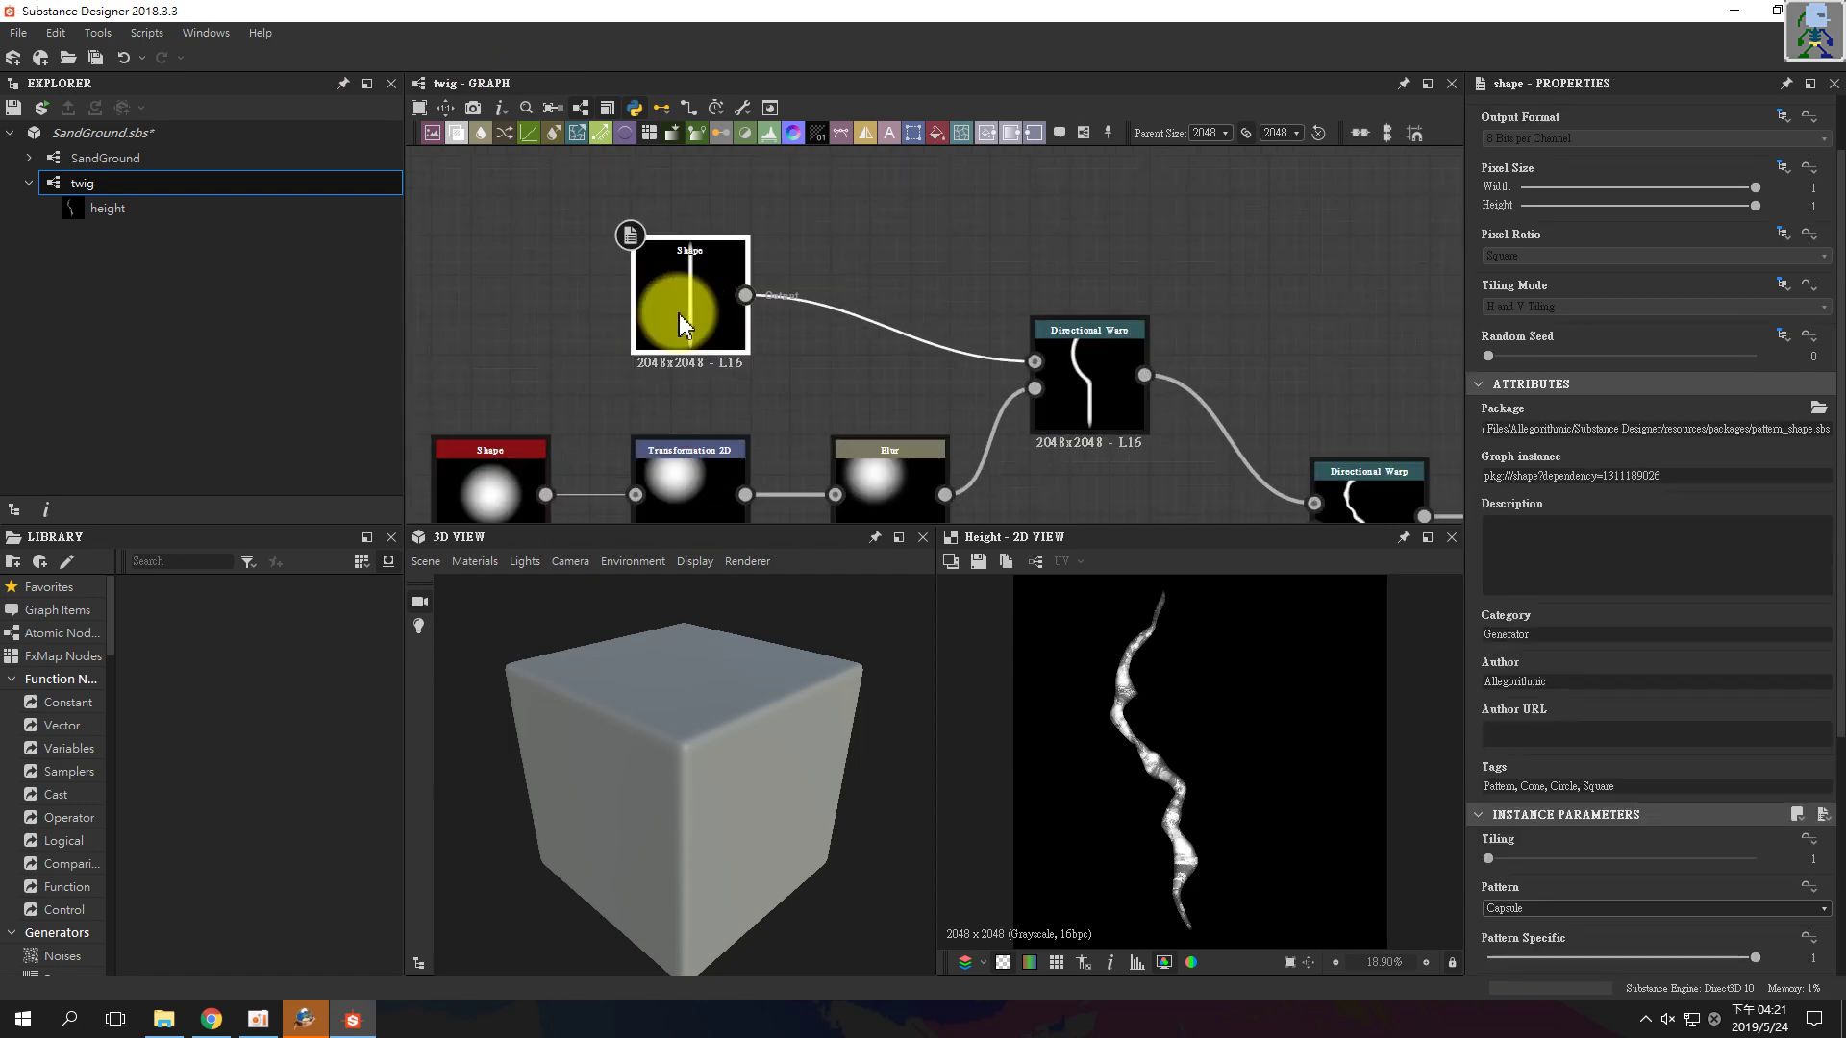
scroll(1793, 815, "down", 3)
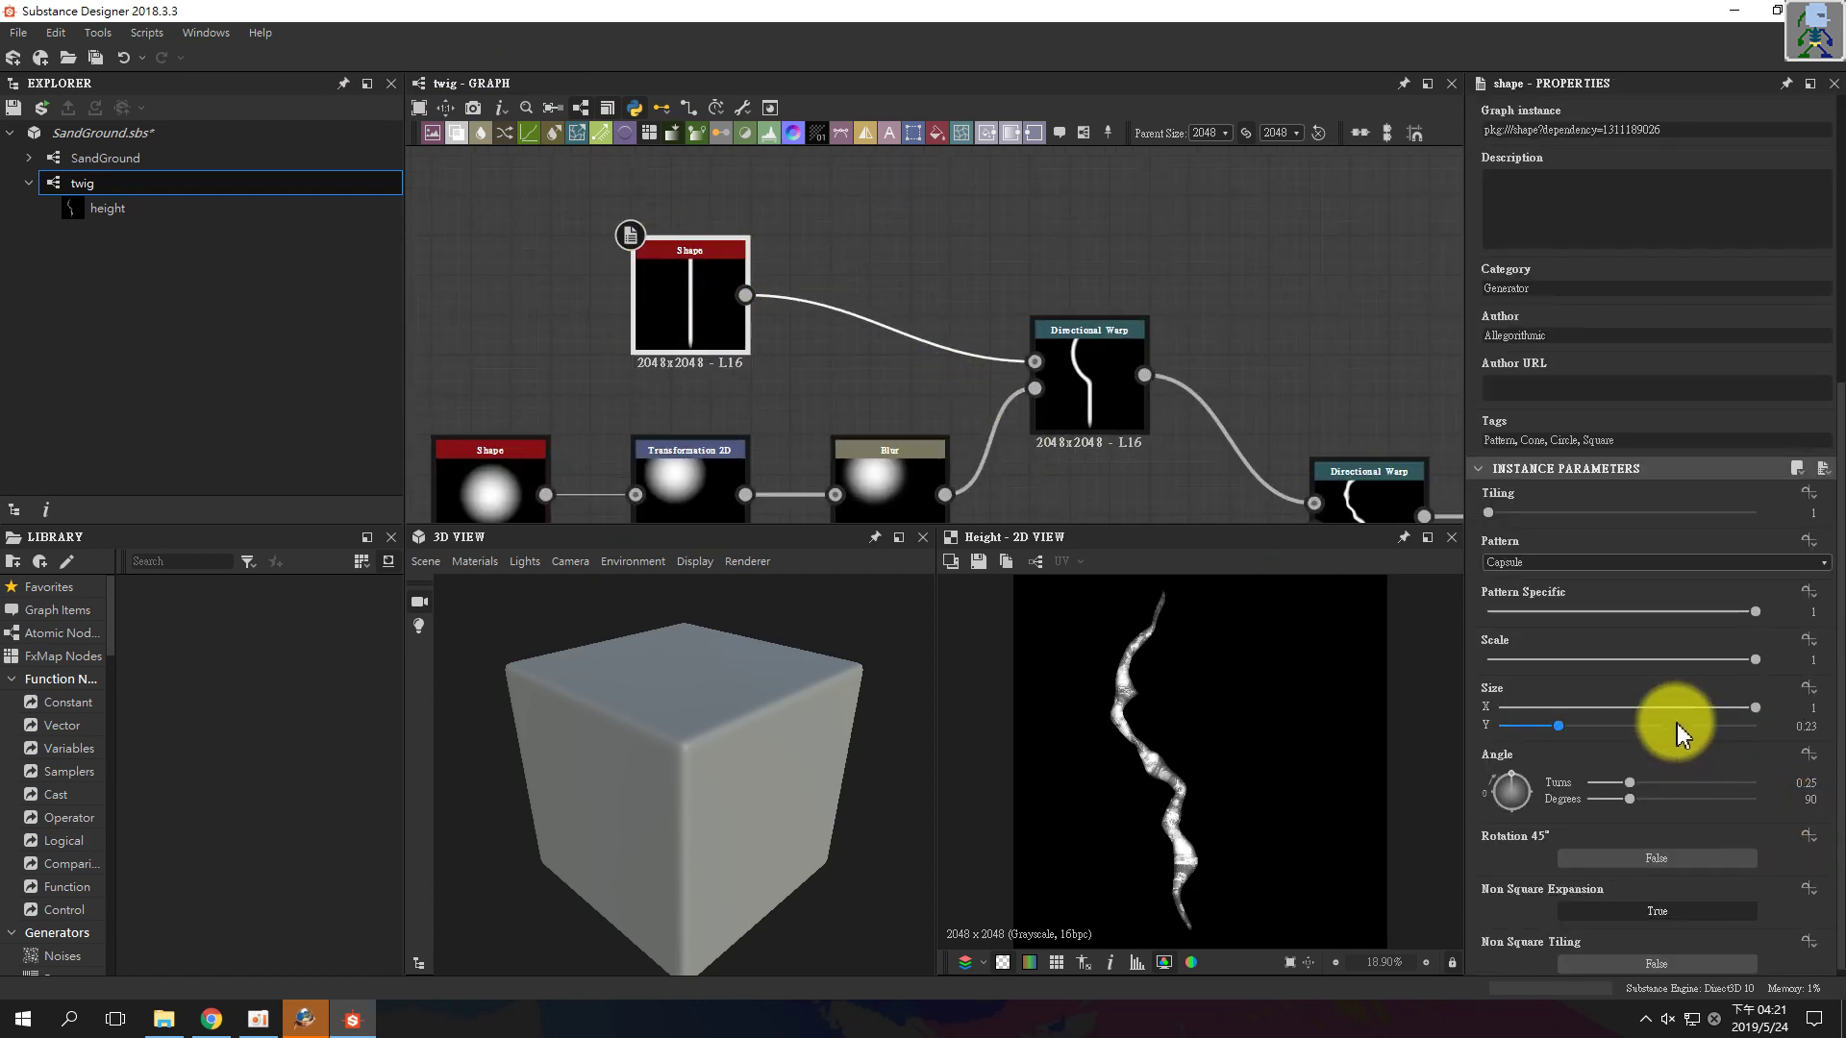
left_click_drag(1751, 653, 1797, 701)
mouse_move(1559, 719)
left_mouse_down()
mouse_move(1700, 721)
mouse_move(1546, 734)
mouse_move(1657, 722)
mouse_move(1566, 727)
left_mouse_up()
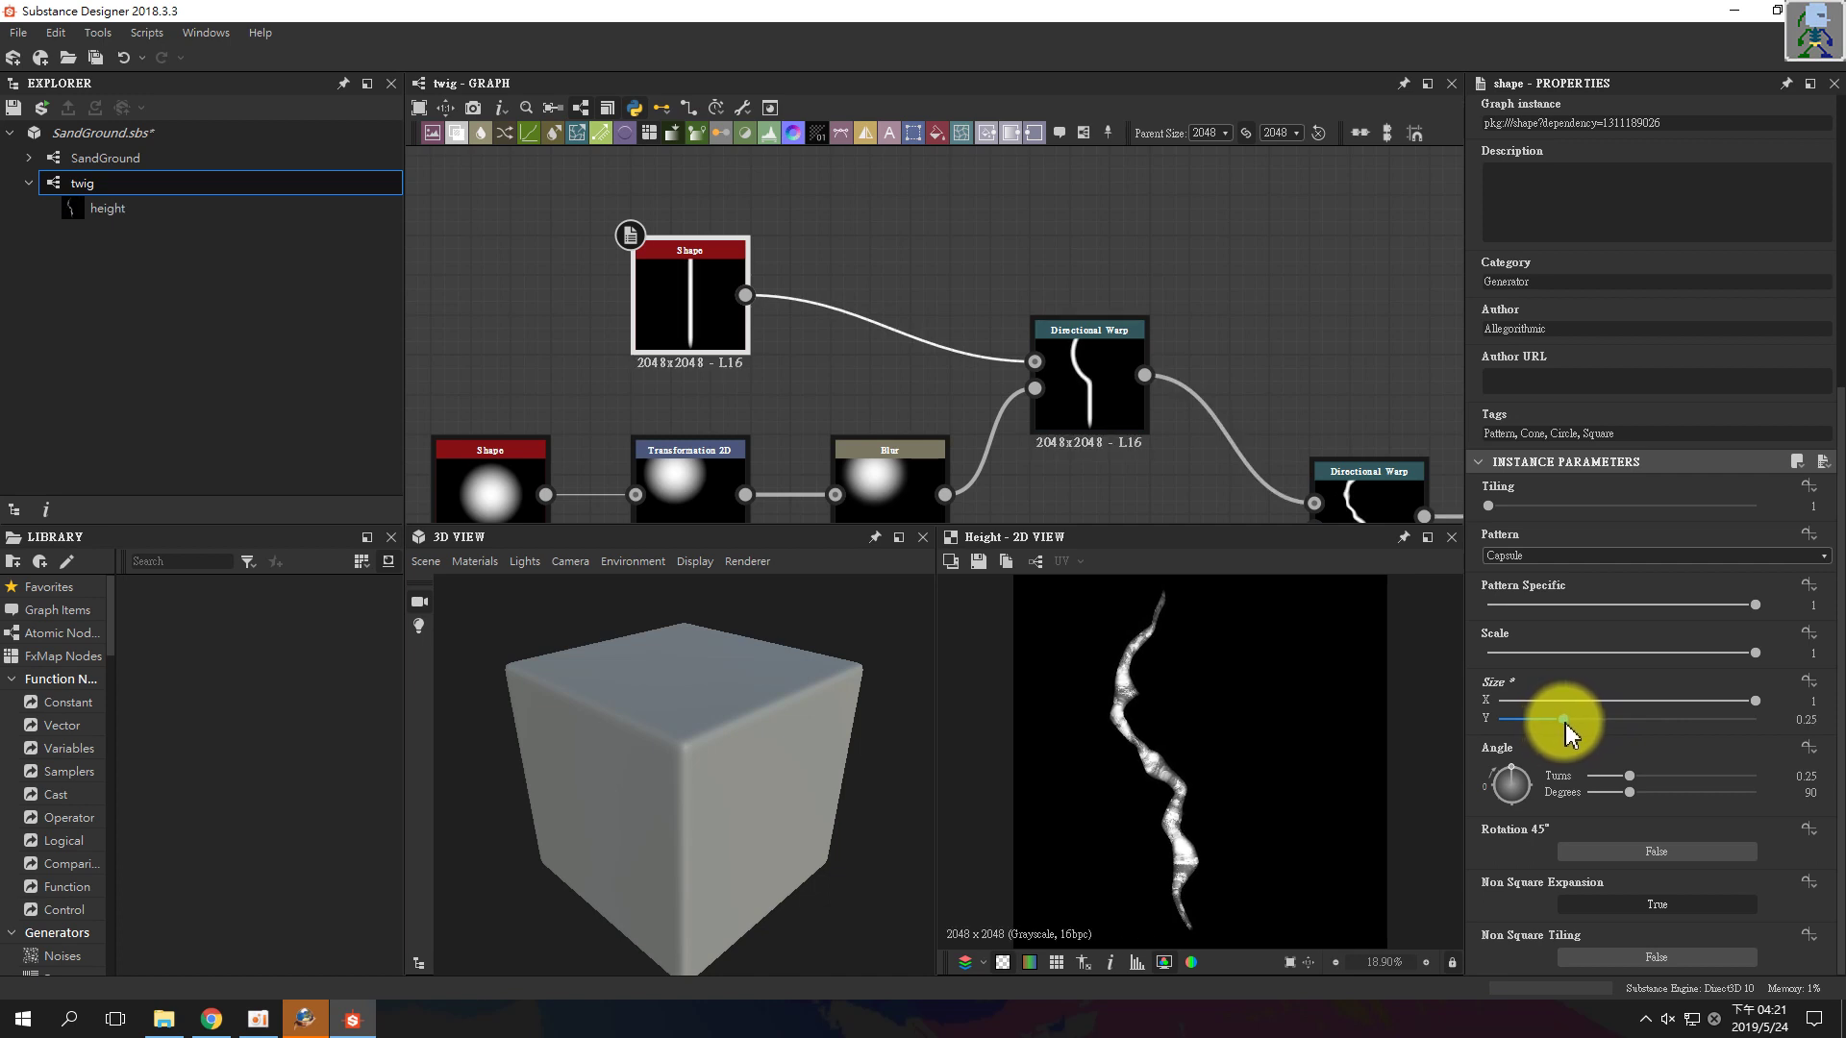
- Expose the capsule Shape's Scale parameter, choosing to create a new input for it
mouse_move(1755, 653)
left_mouse_down()
mouse_move(1623, 662)
mouse_move(1798, 659)
left_mouse_up()
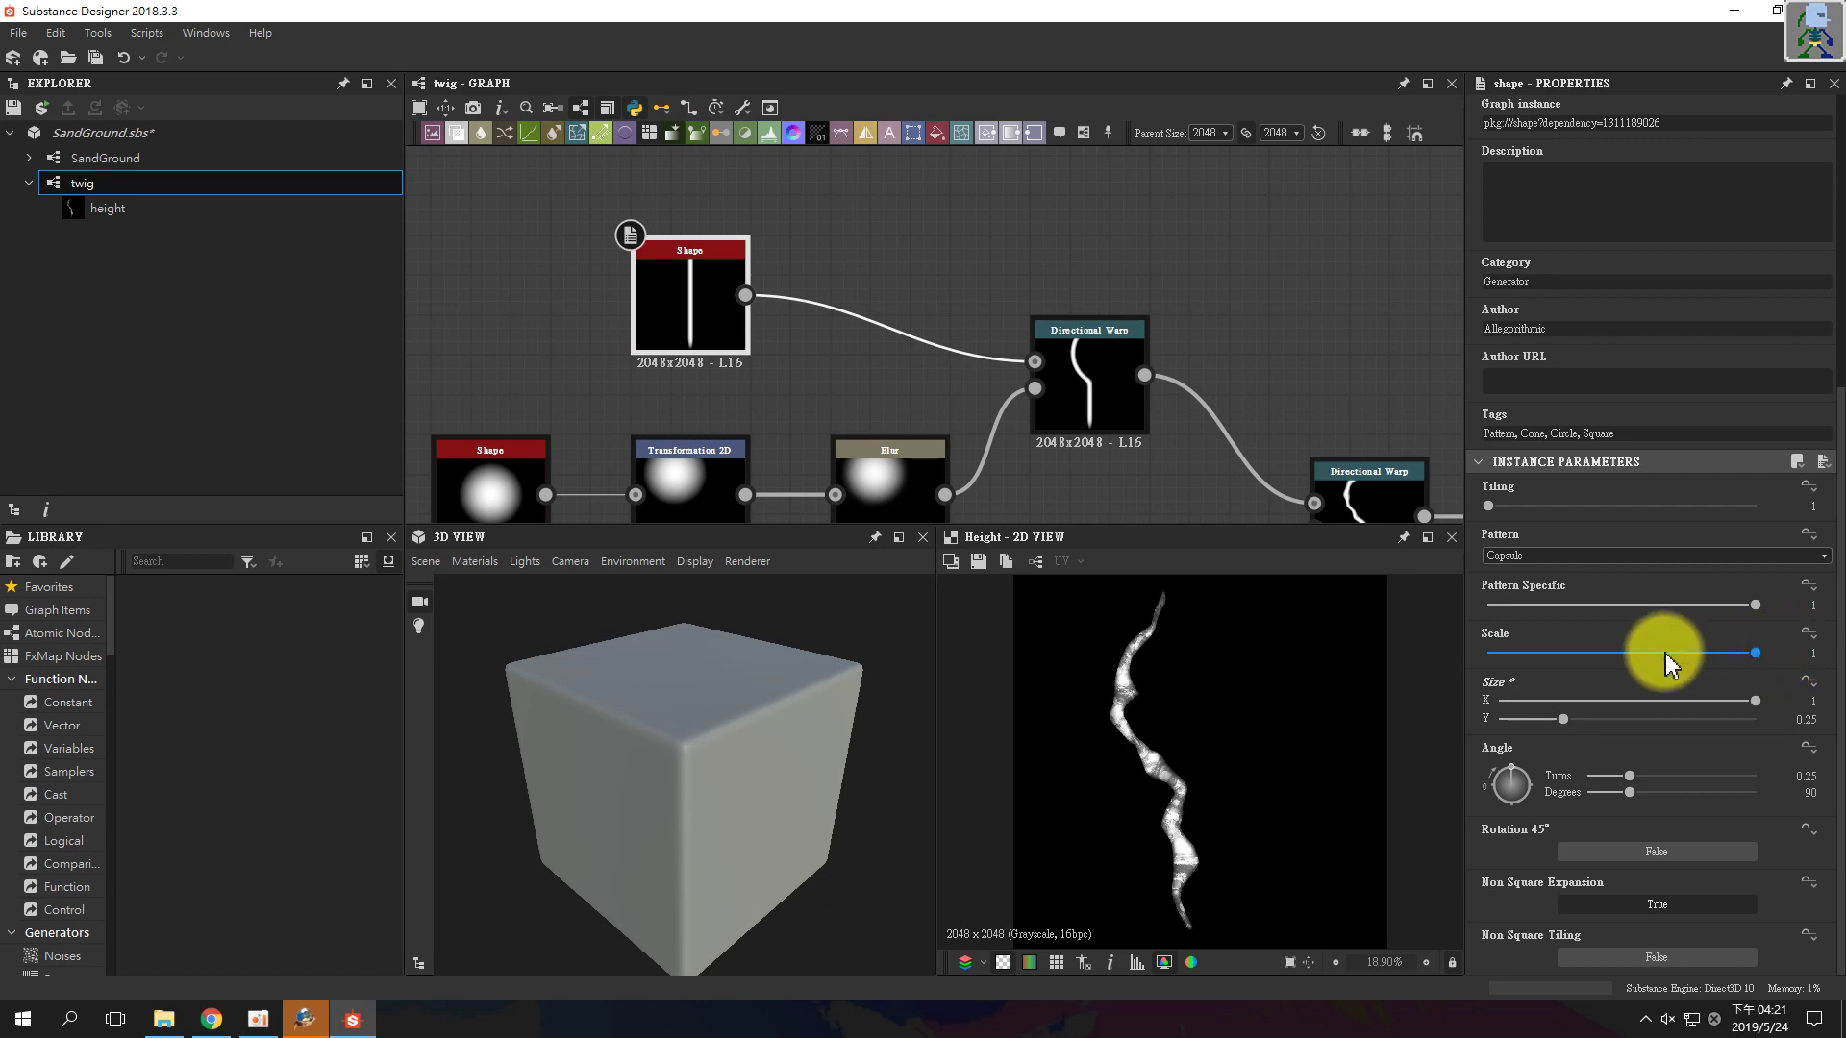
left_click(1807, 634)
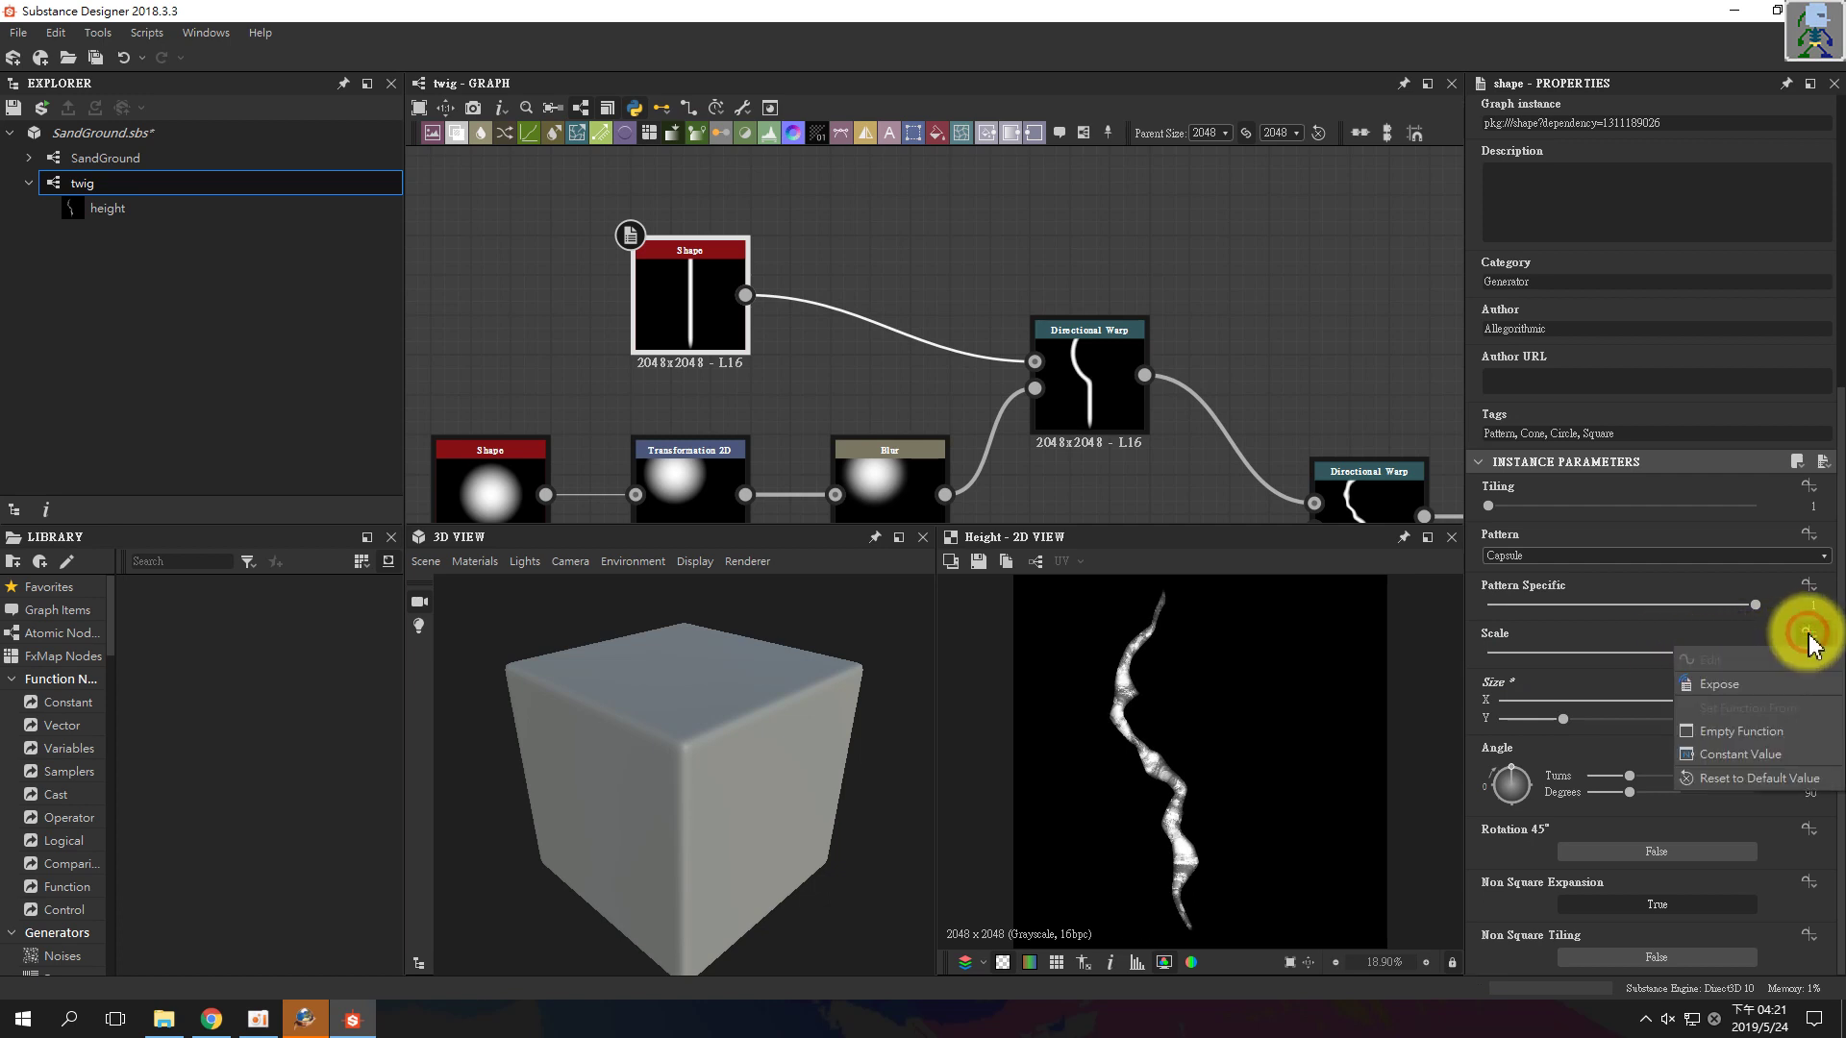
left_click(1716, 684)
left_click_drag(952, 450, 997, 247)
left_click(1039, 277)
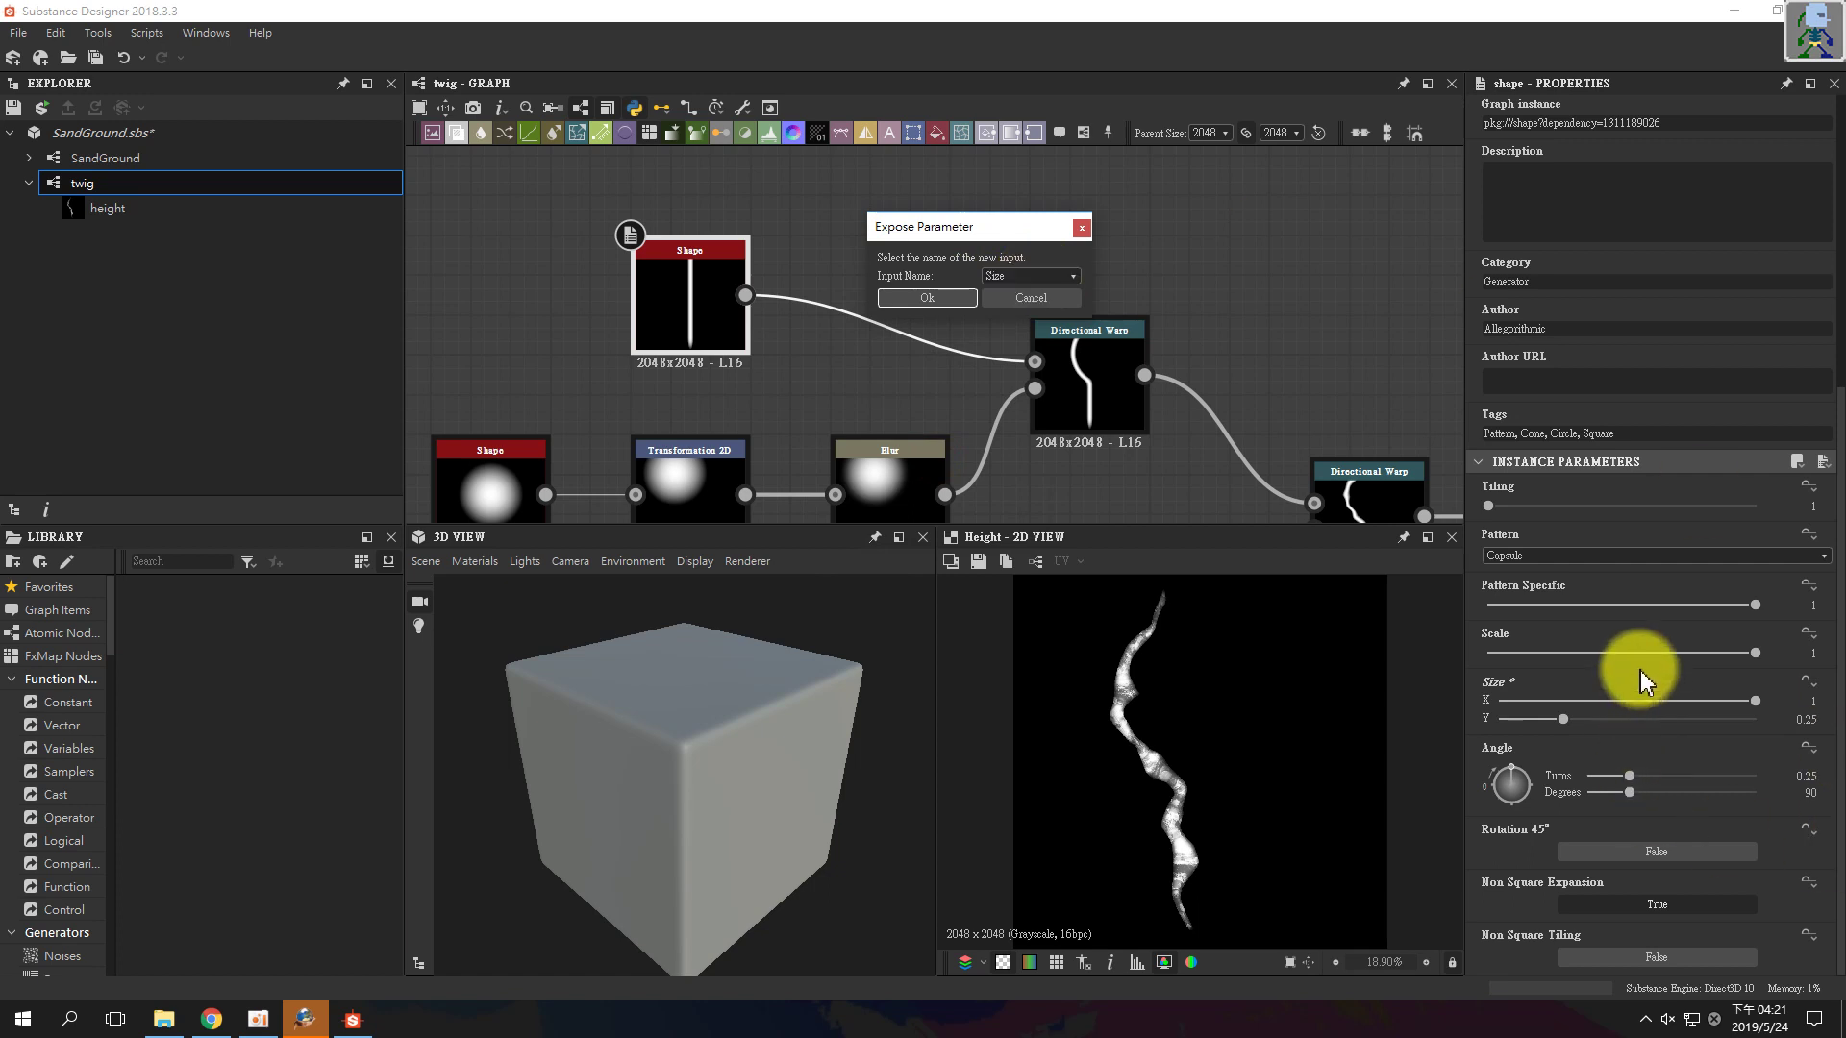
left_click(1012, 280)
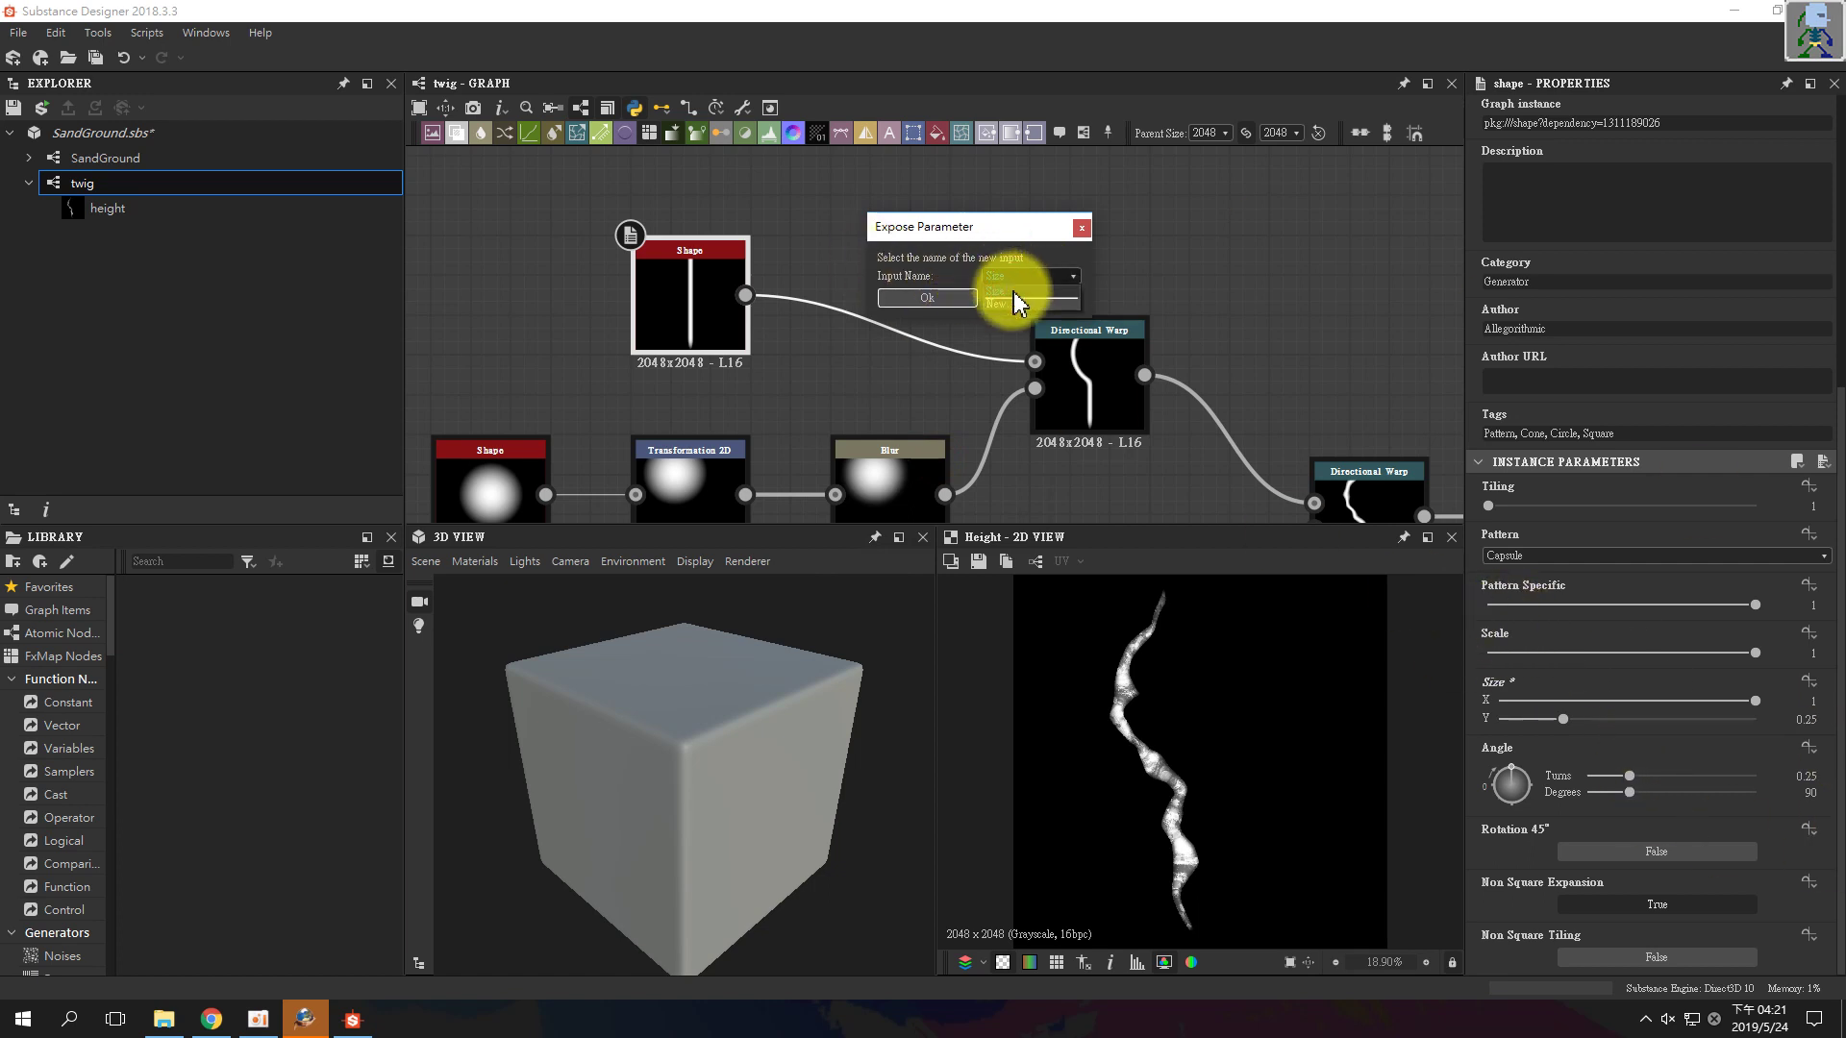
left_click(1011, 302)
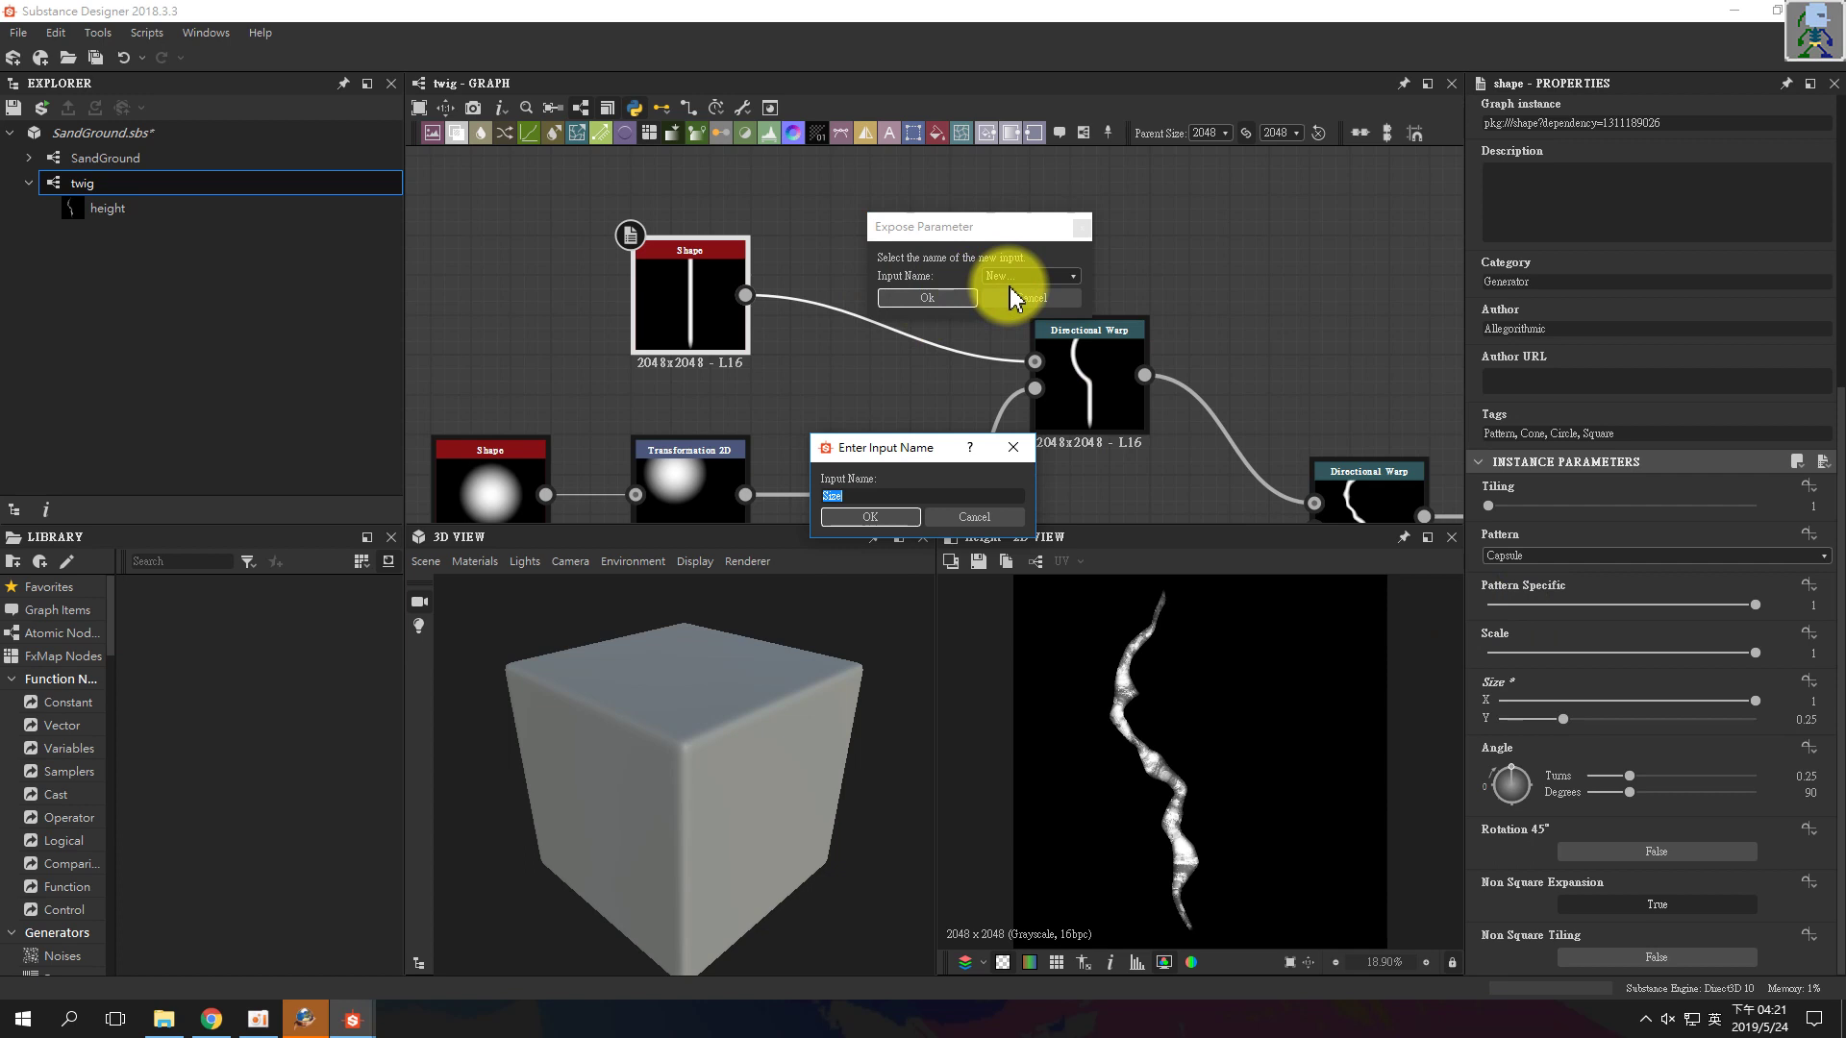
- Name the new exposed input twig_scale and accept the parameter exposure
left_click(875, 491)
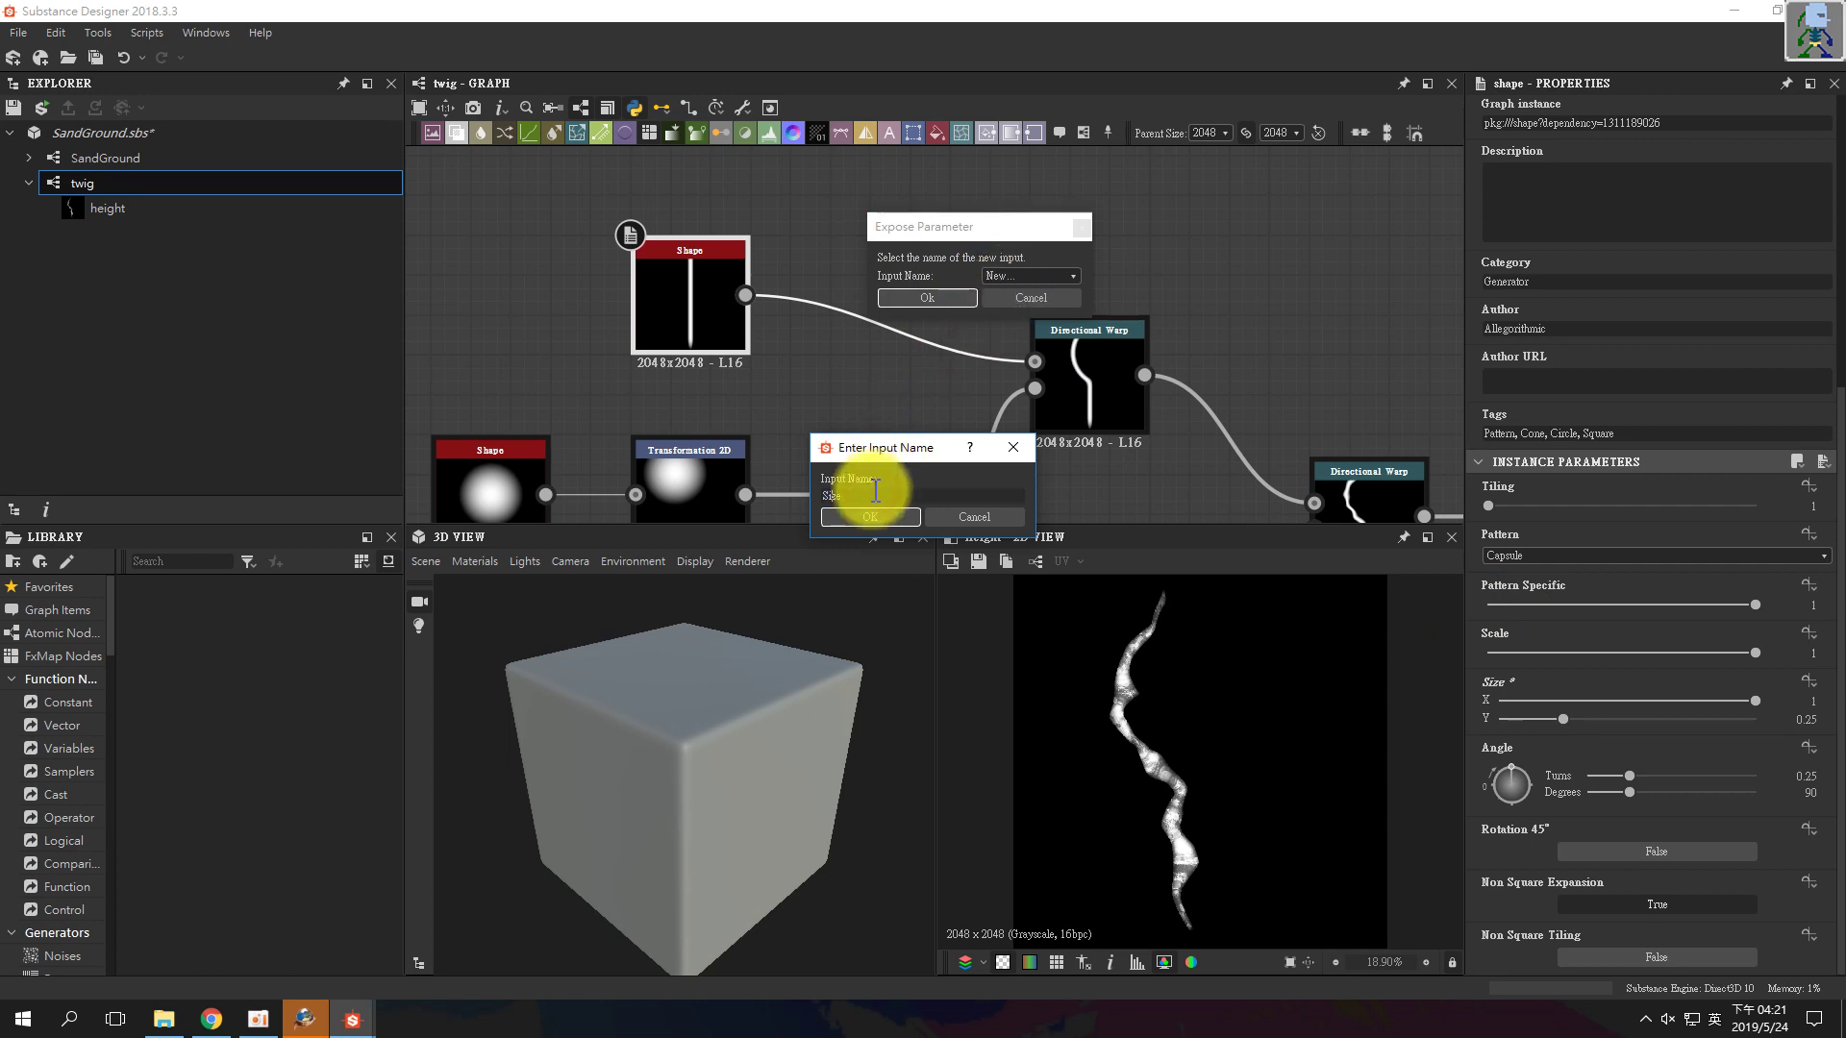
key("BackSpace")
key("BackSpace")
type("twig scal")
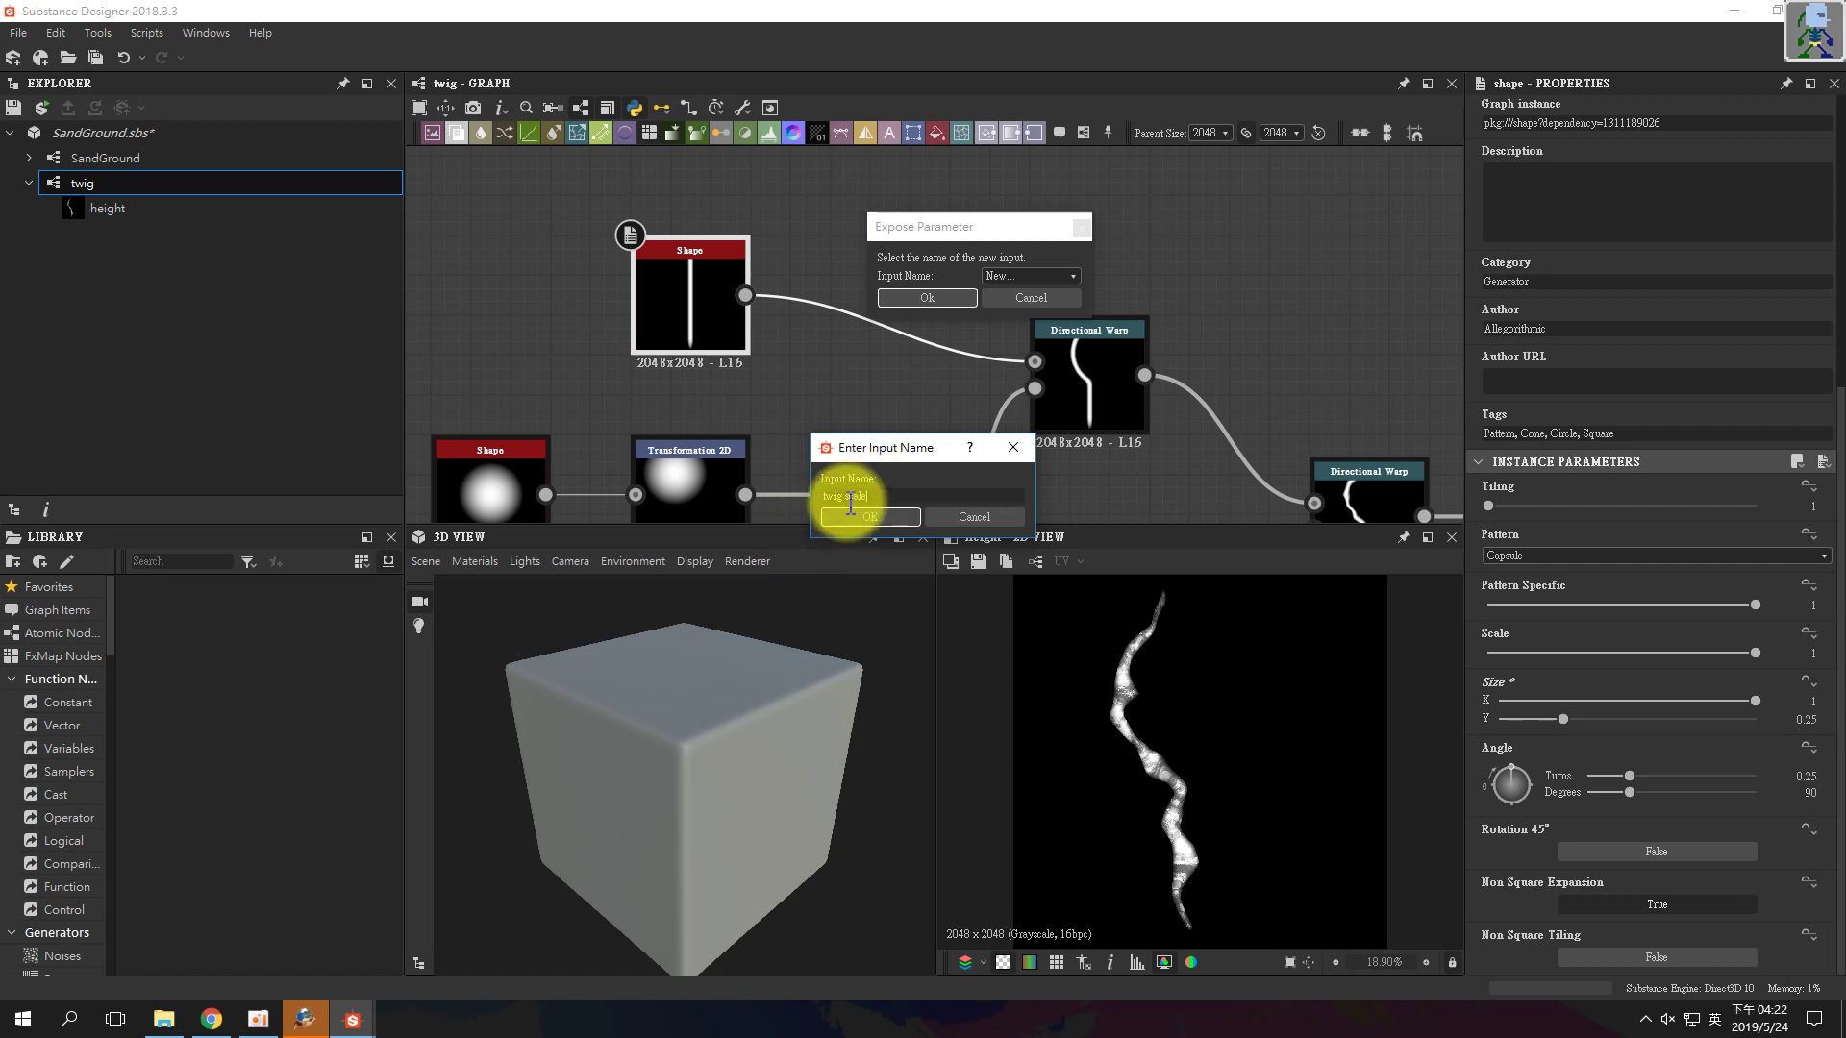
key("BackSpace")
left_click(870, 516)
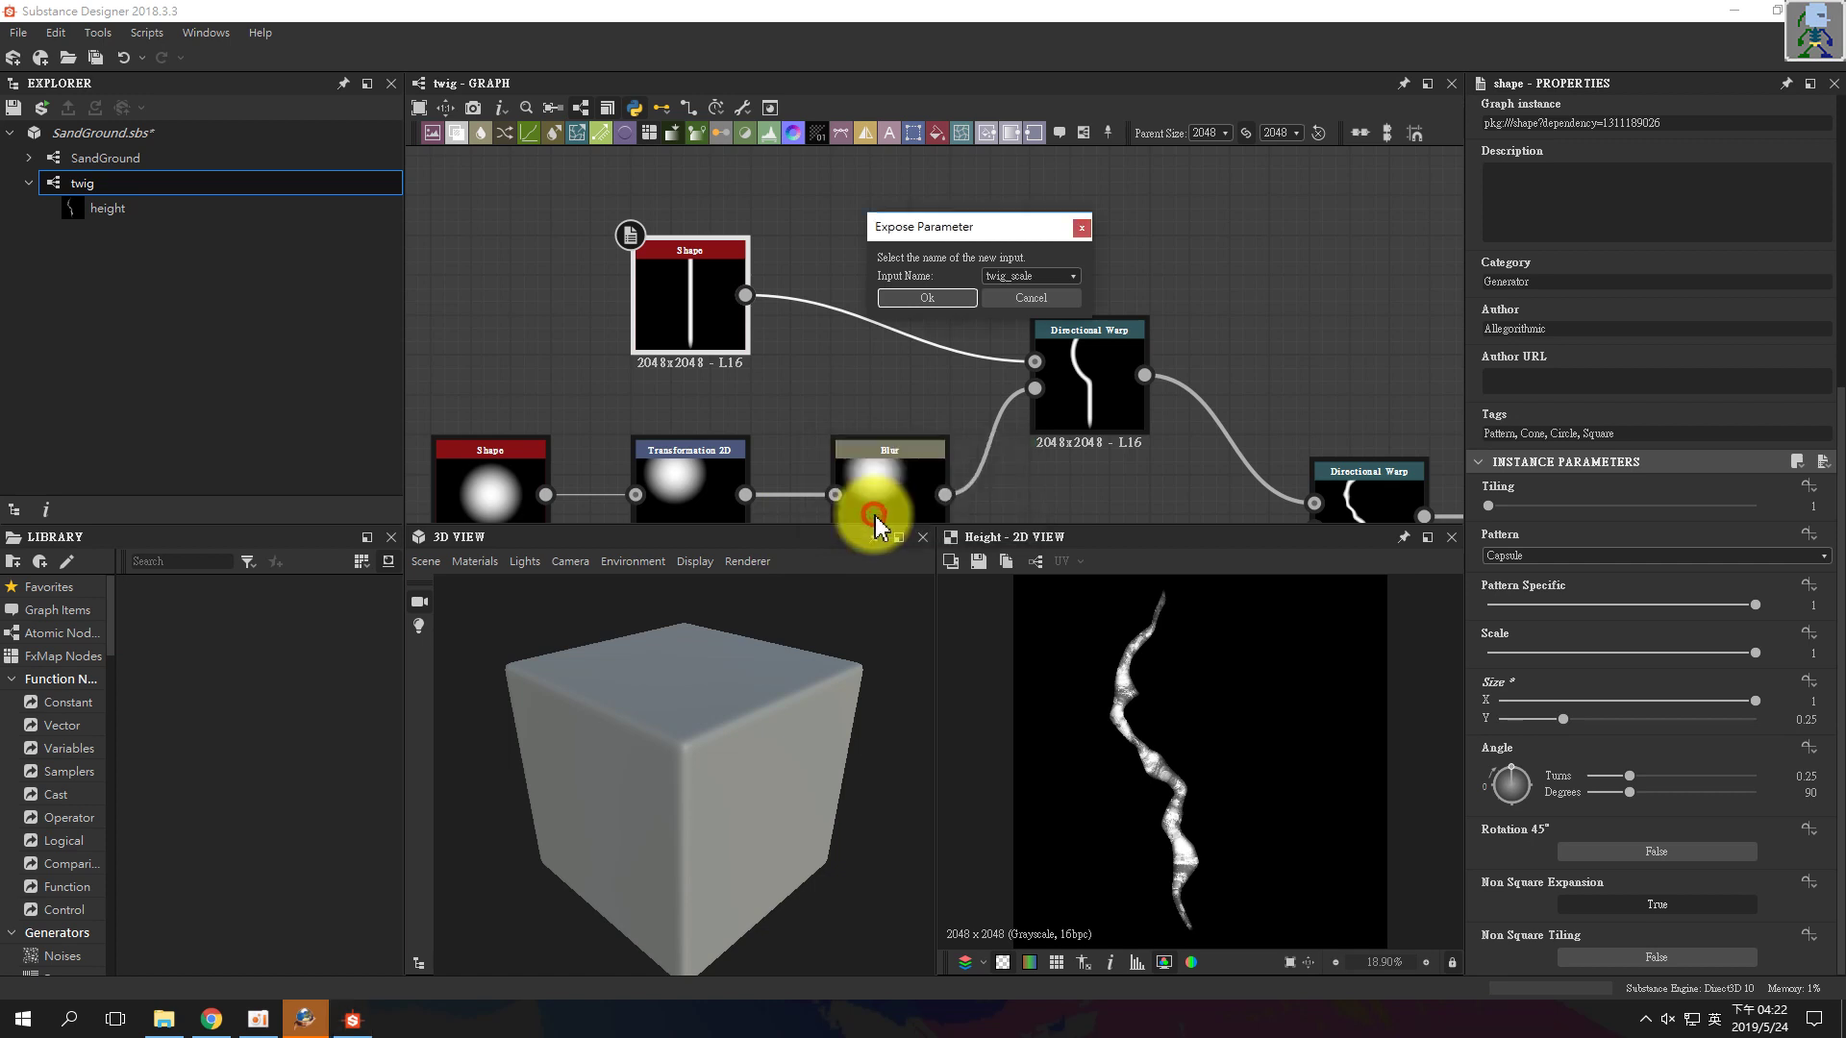
left_click(903, 302)
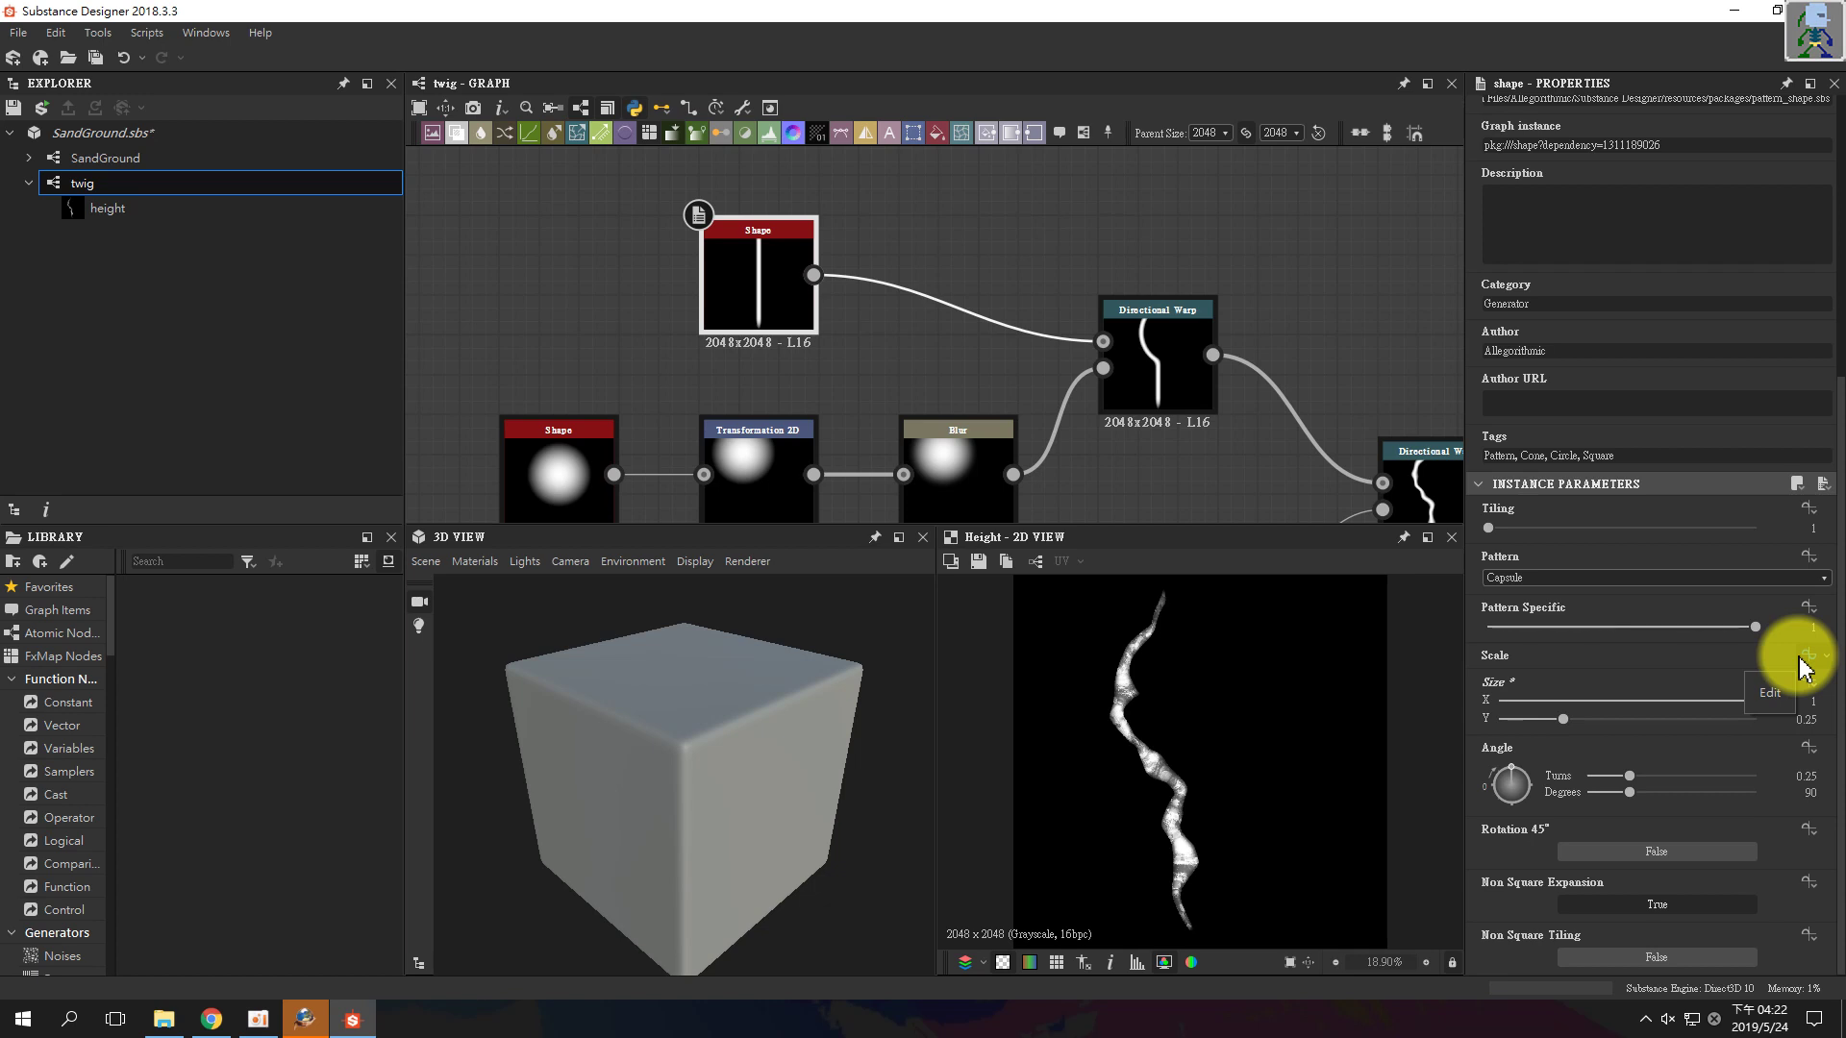
- Show the twig graph's own properties and expand the exposed Scale input parameter
left_click(1132, 205)
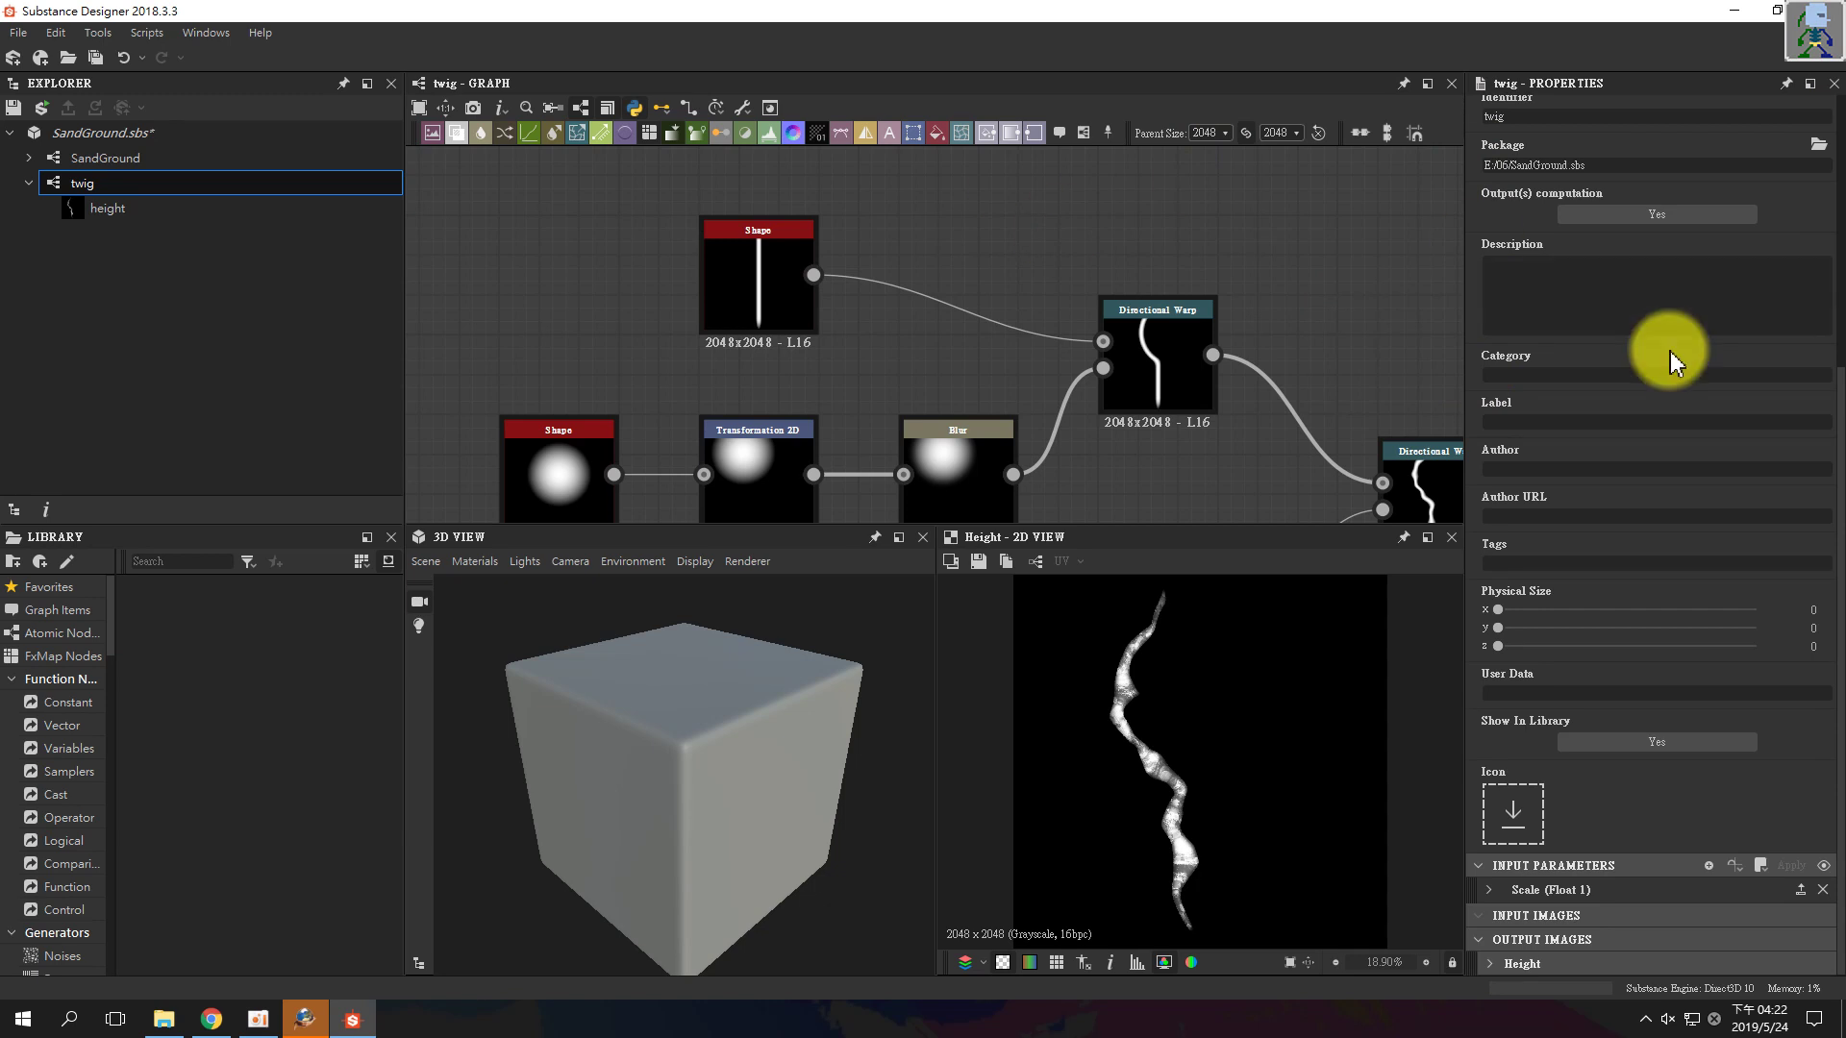
left_click(1563, 890)
scroll(1698, 742, "down", 3)
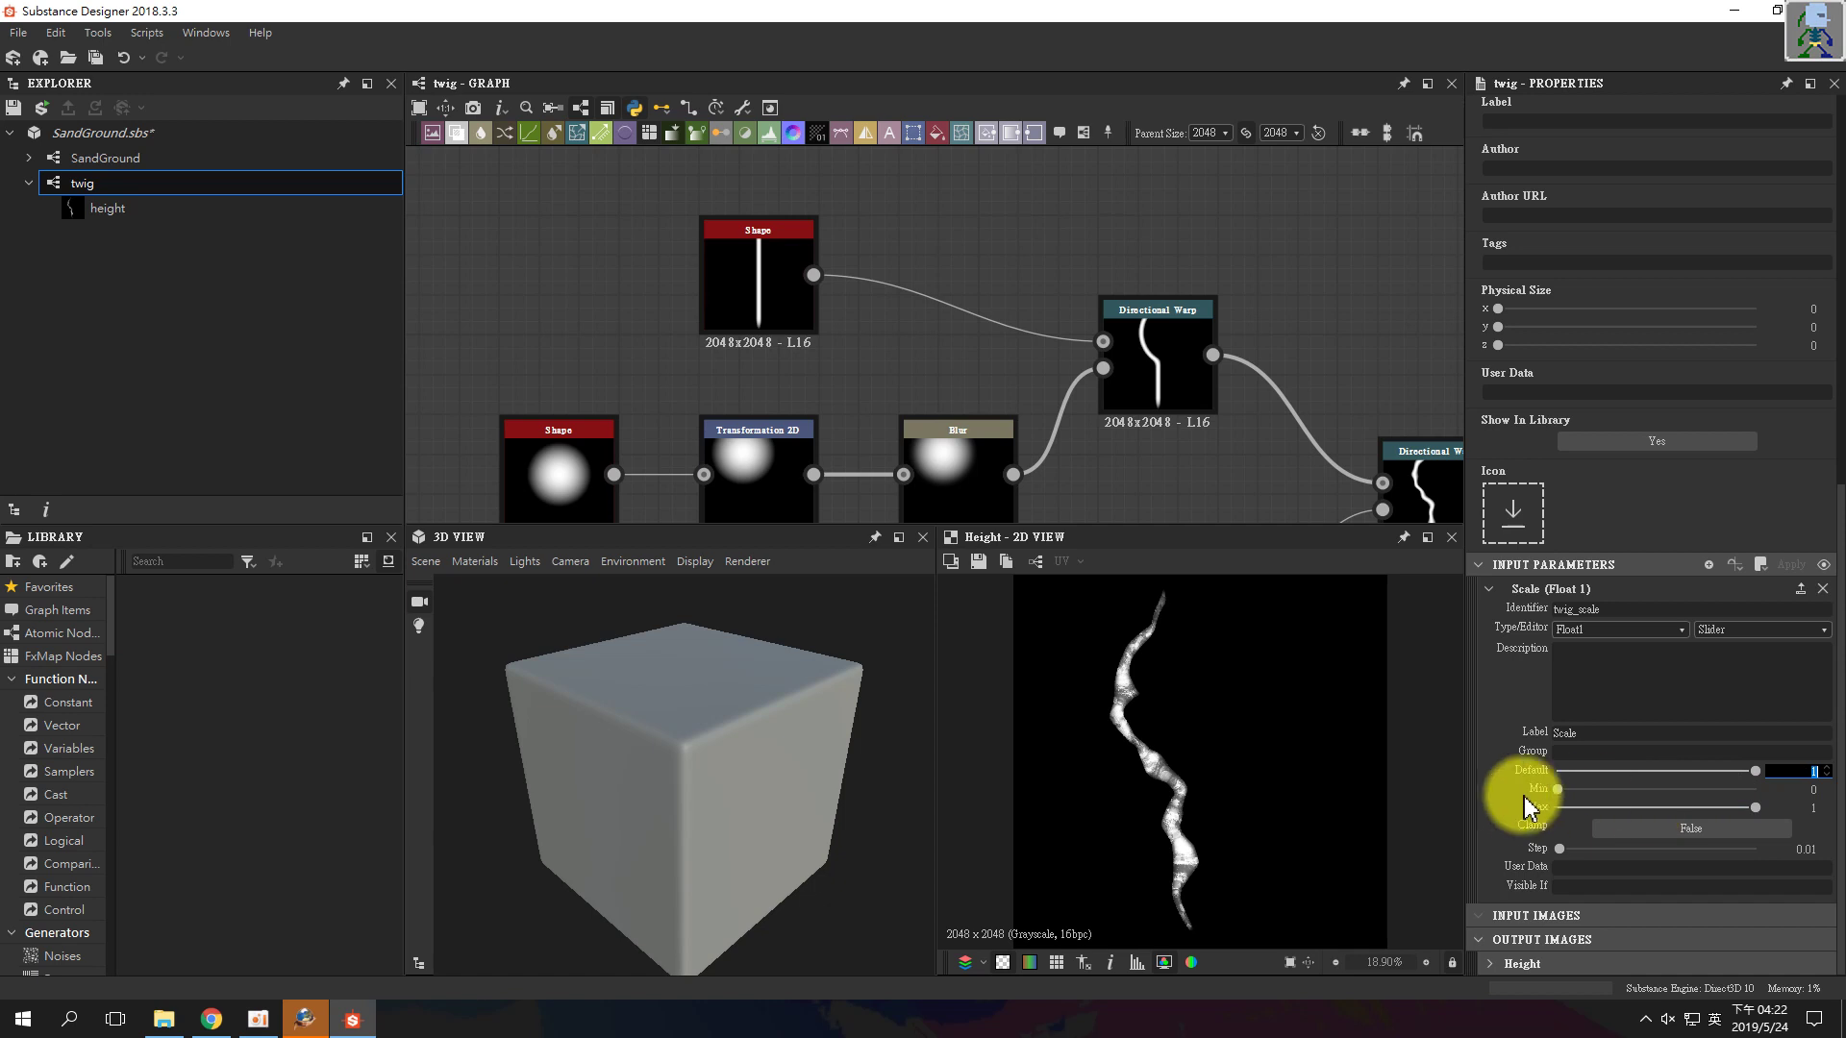
- Set the default value of the exposed Scale input to 0.4
left_click(1805, 772)
left_click(1805, 809)
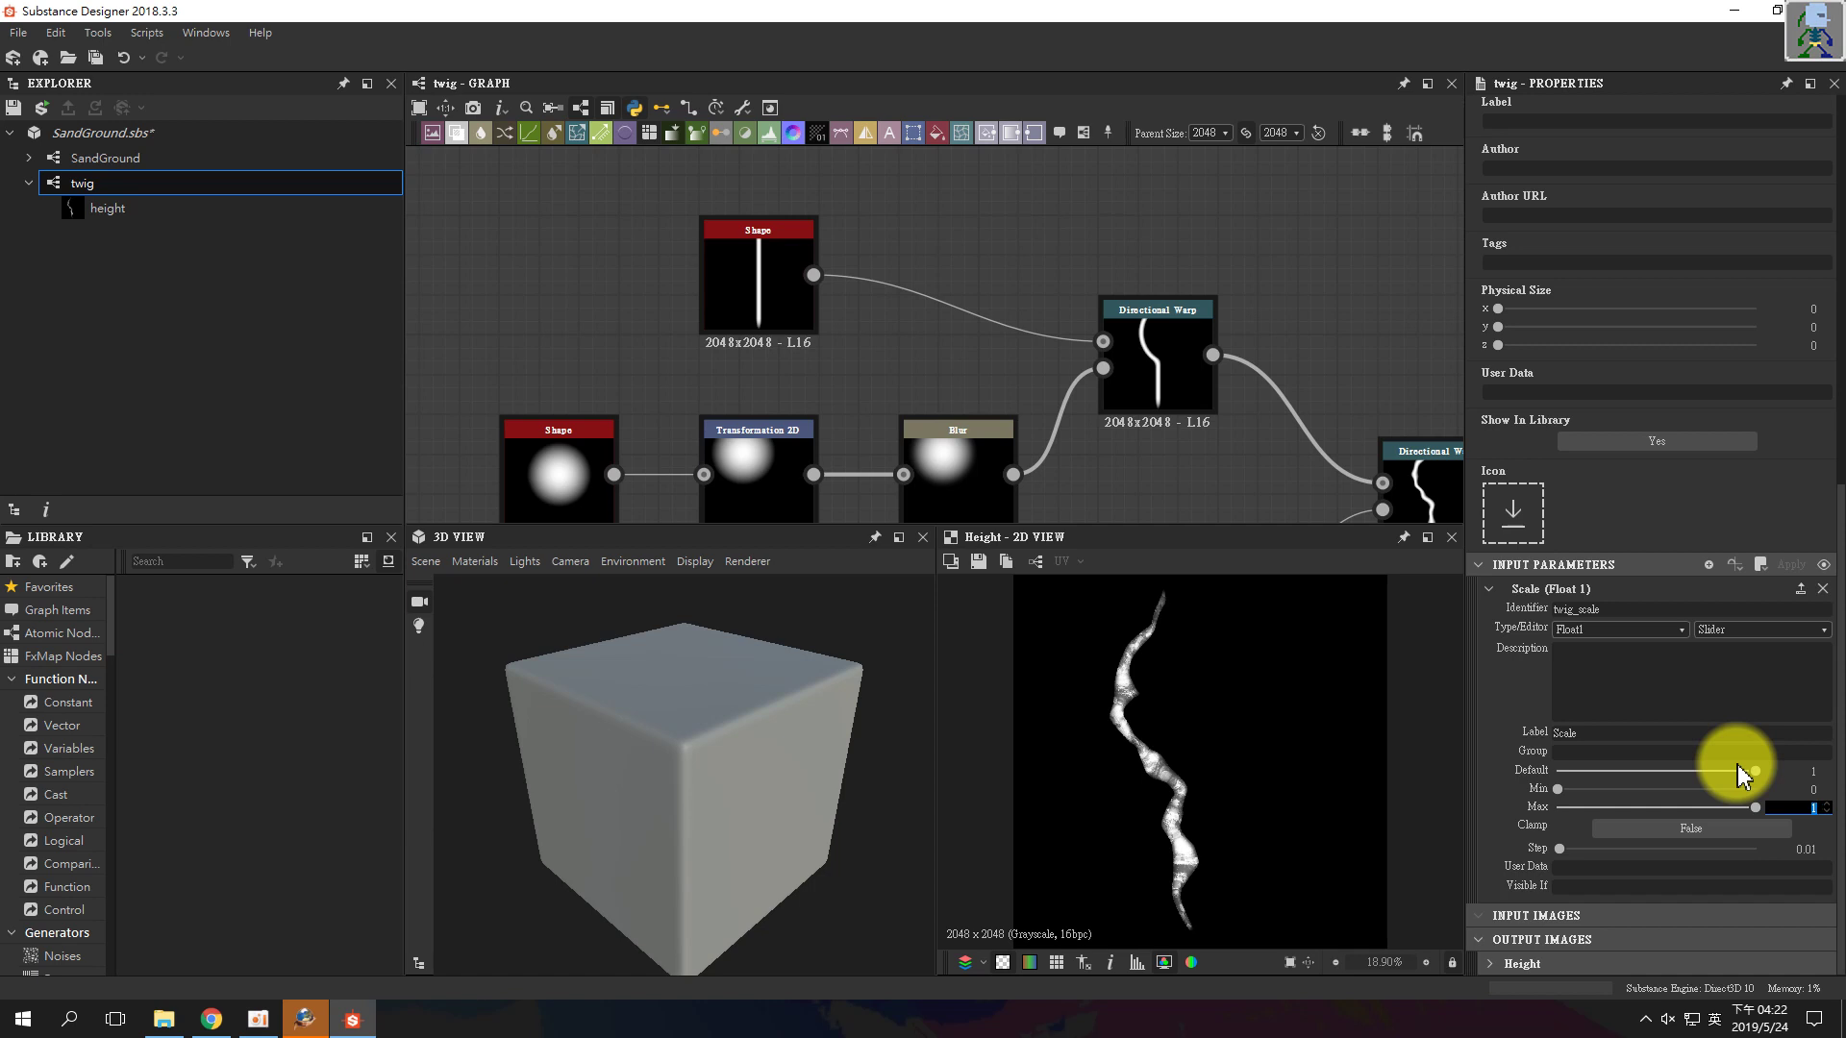
left_click_drag(1751, 771, 1650, 756)
left_click(1793, 772)
type("0.4")
key("Return")
- Set the minimum value of the exposed Scale input to 0.4
scroll(1836, 777, "up", 1)
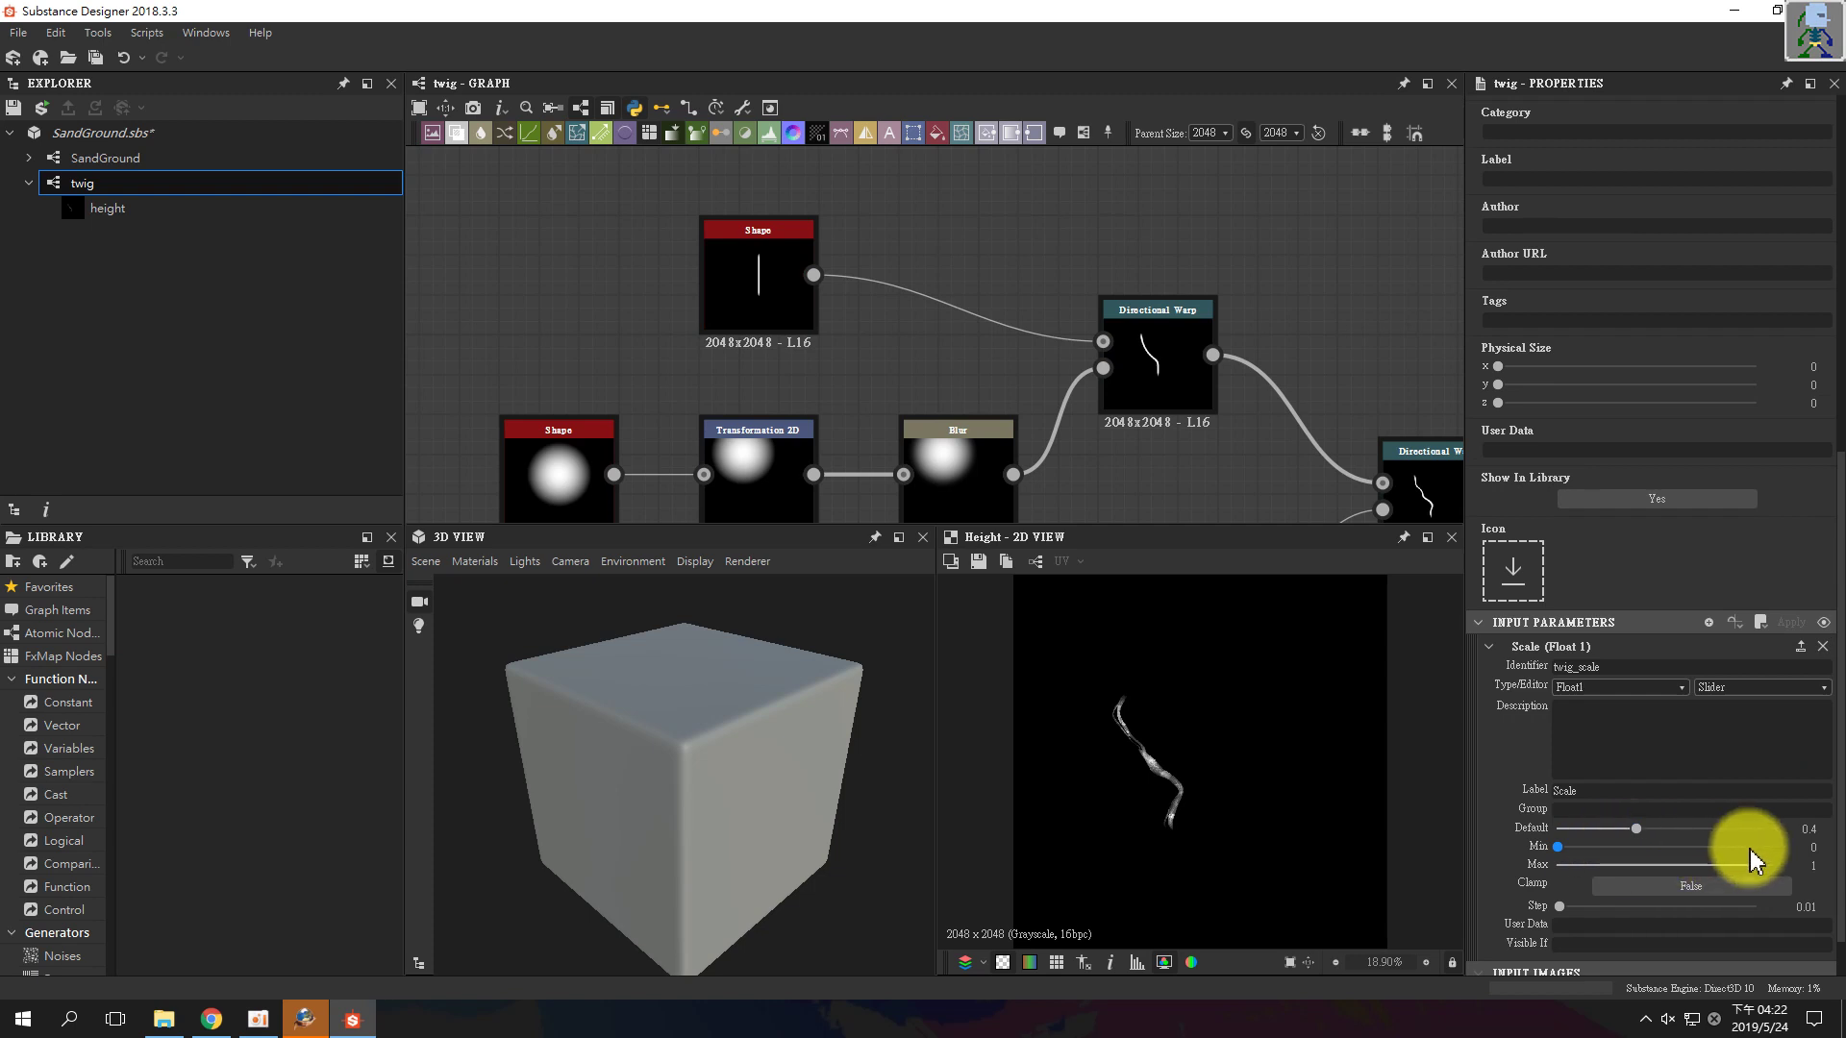
left_click(1803, 846)
type("0.4")
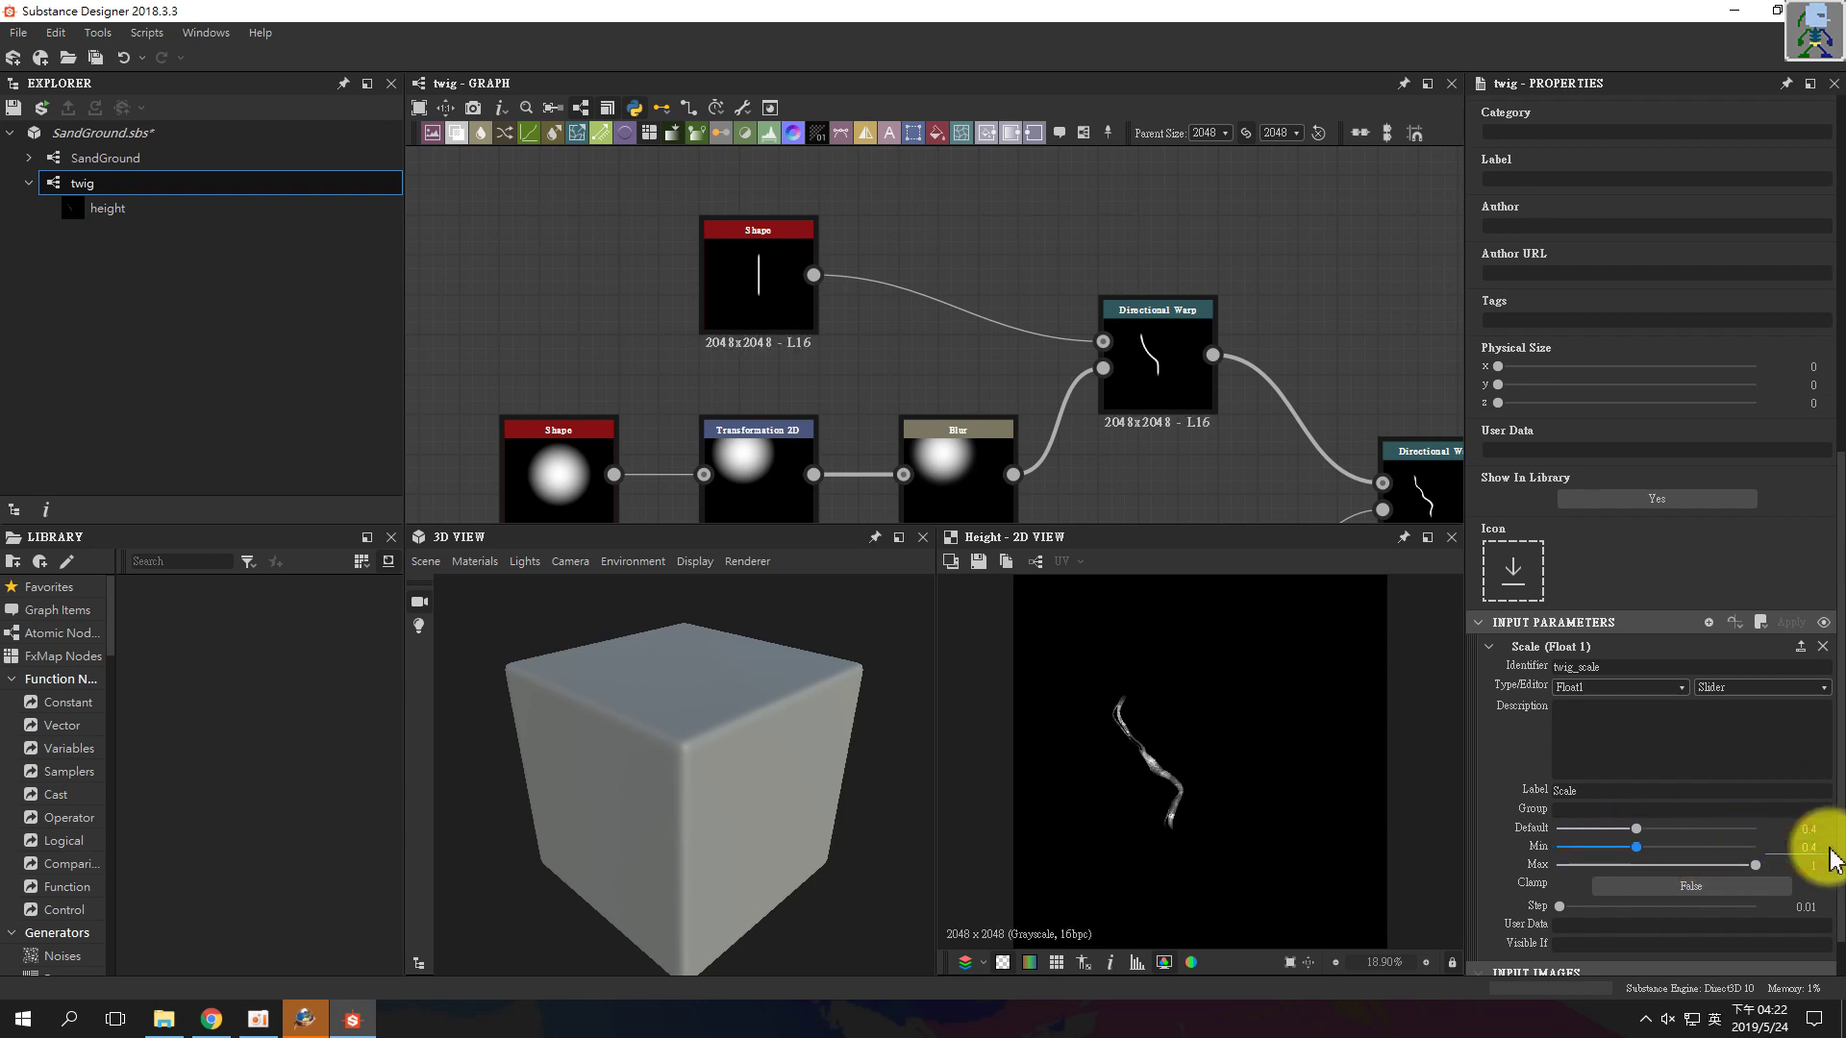
key("Return")
- Try a default of 0.6 for the exposed Scale input, and settle on 0.8
left_click_drag(1636, 828, 1678, 829)
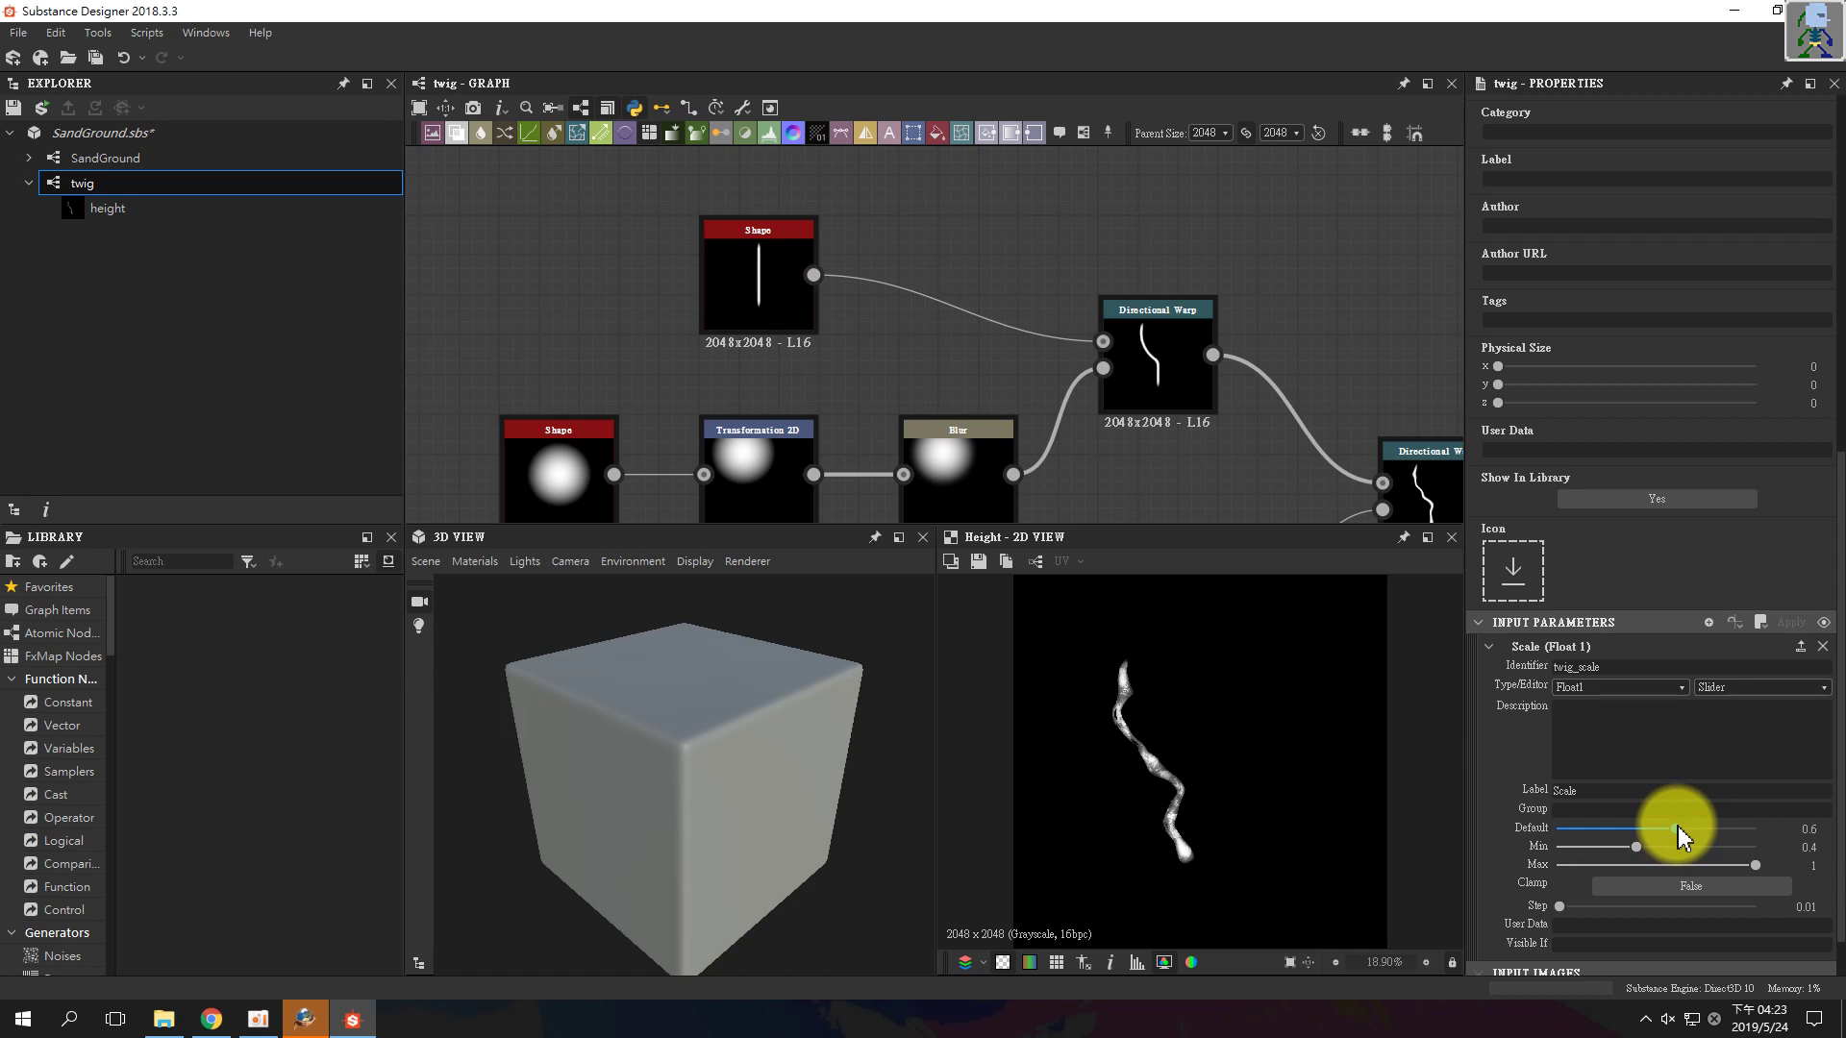
left_click_drag(1679, 828, 1718, 833)
double_click(1804, 828)
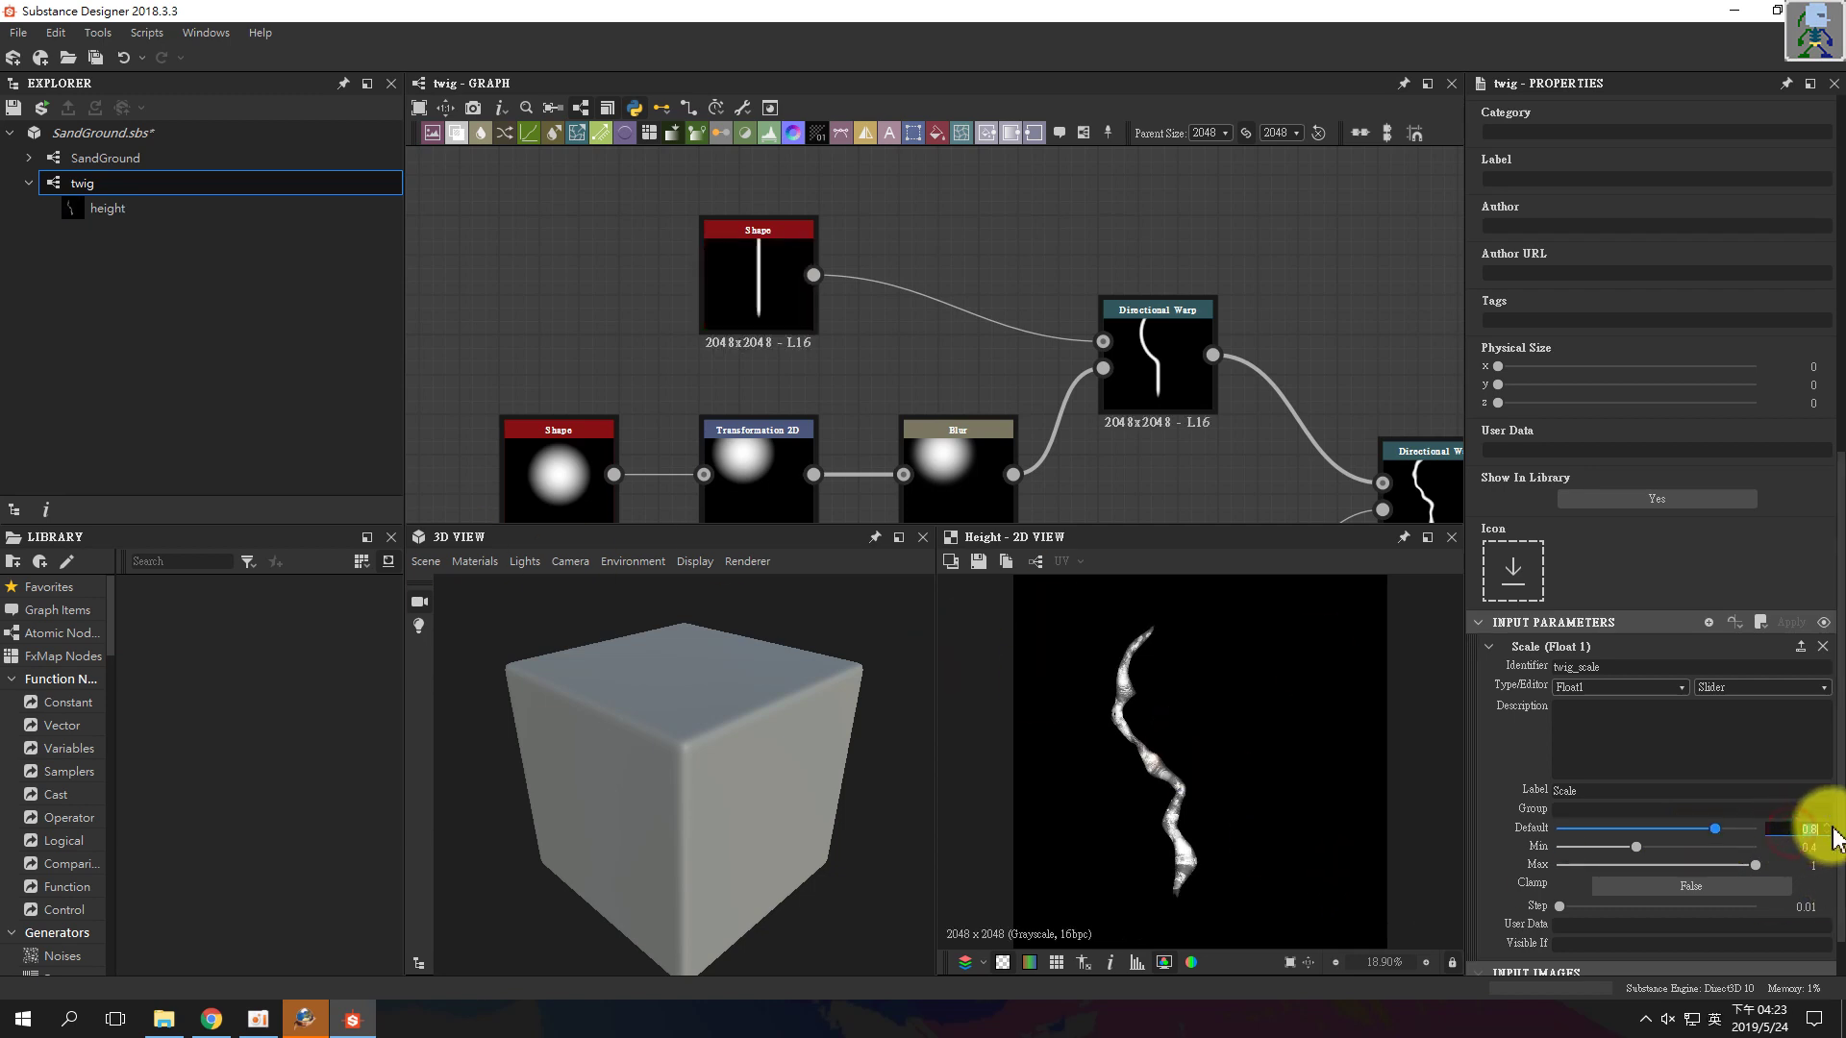
key("Return")
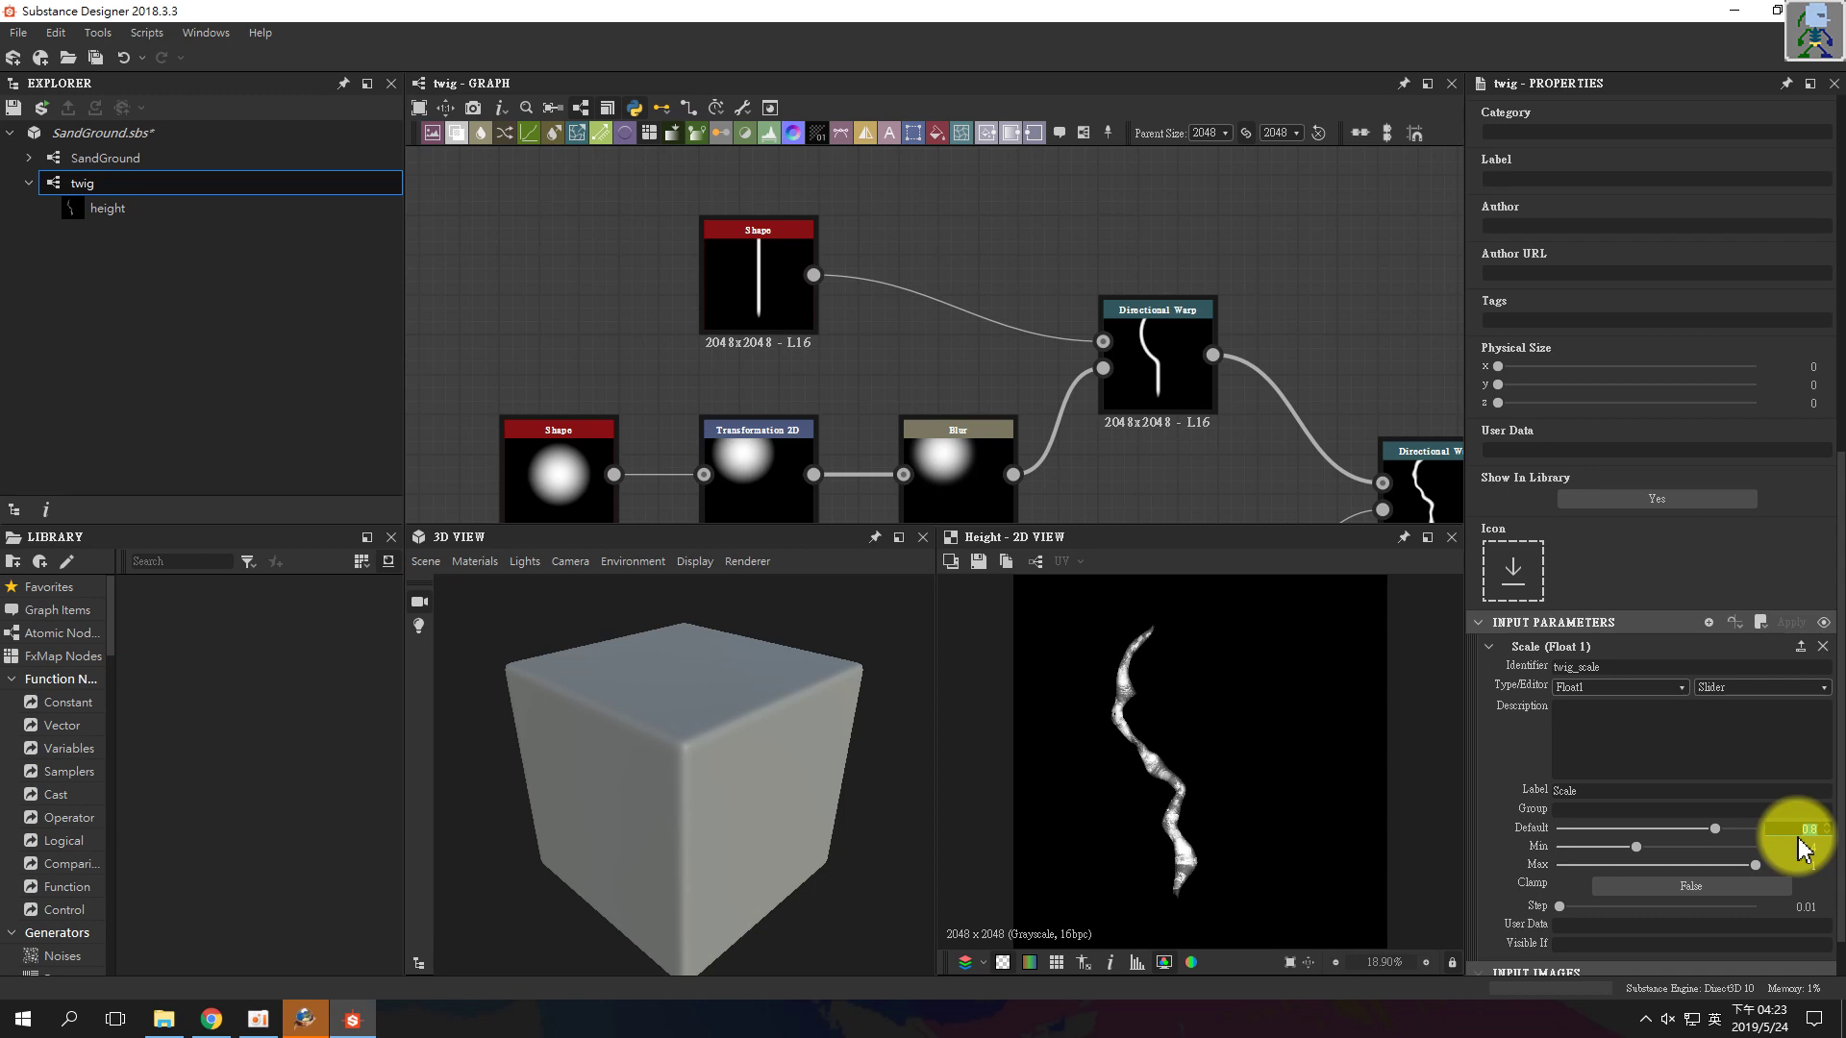
middle_click_drag(887, 401, 979, 267)
scroll(983, 267, "down", 2)
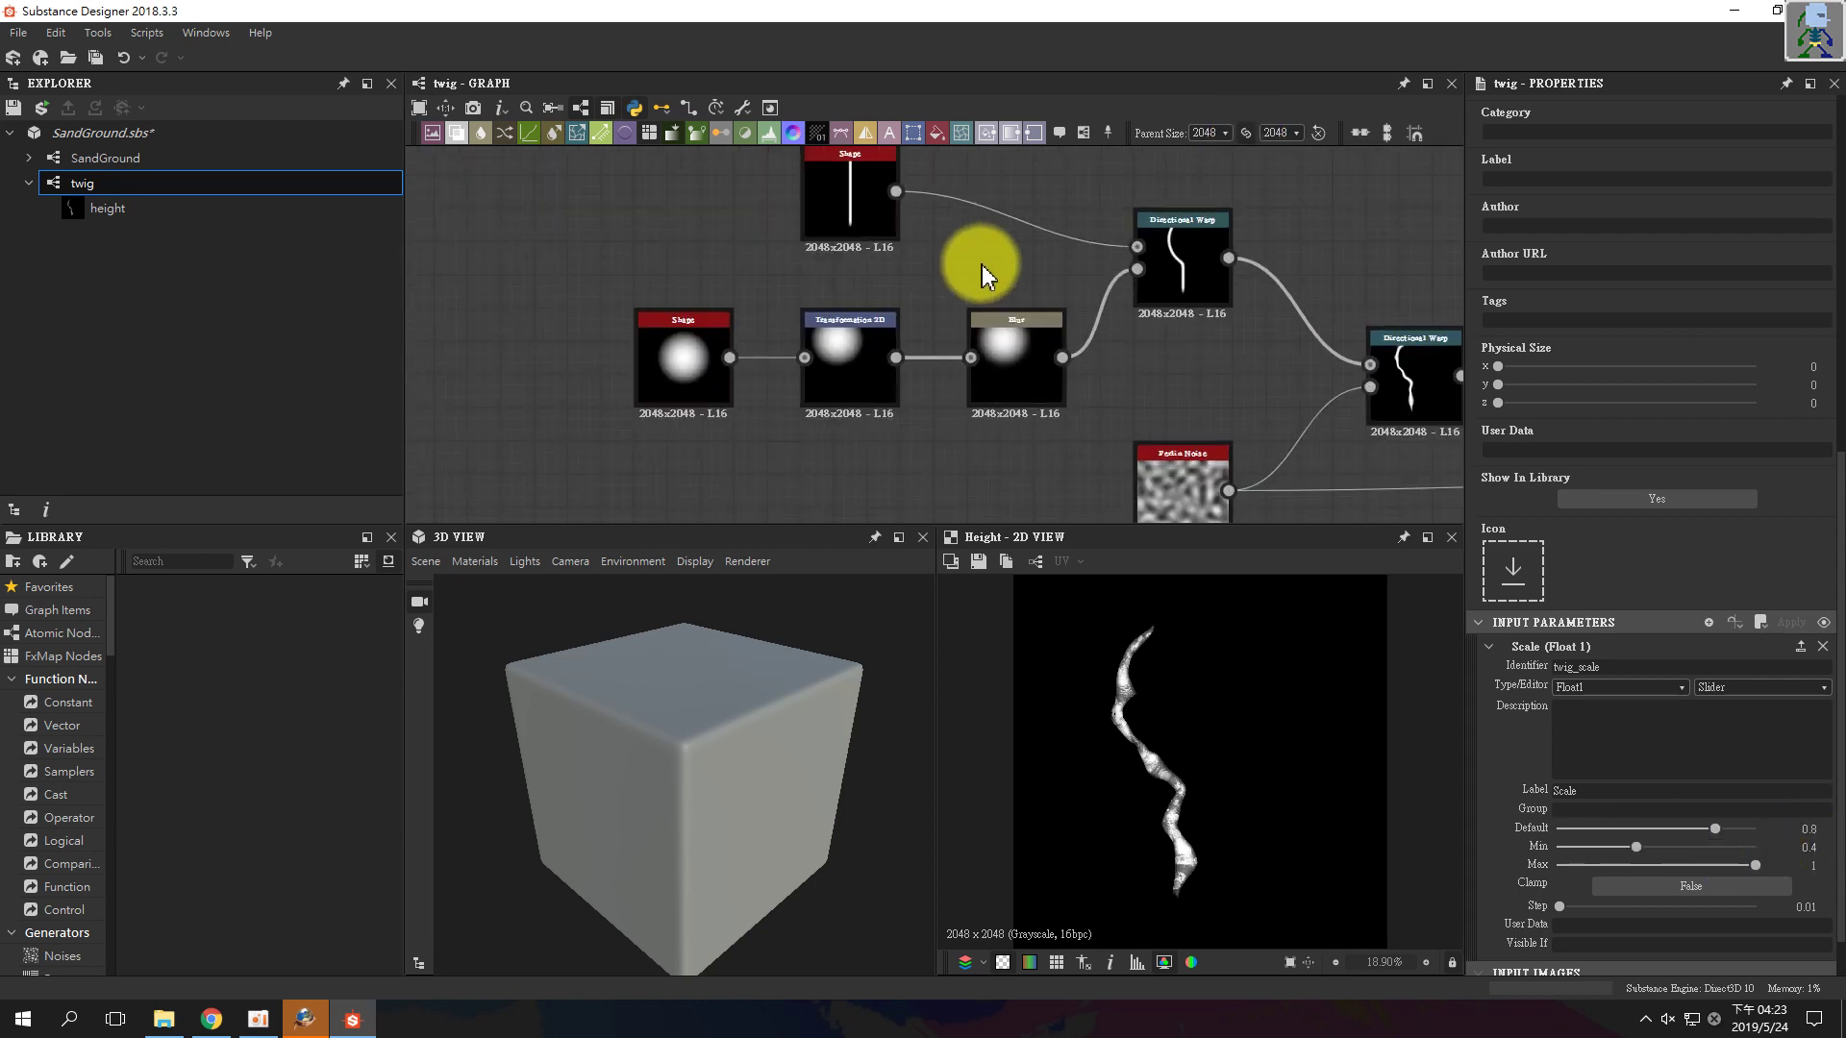